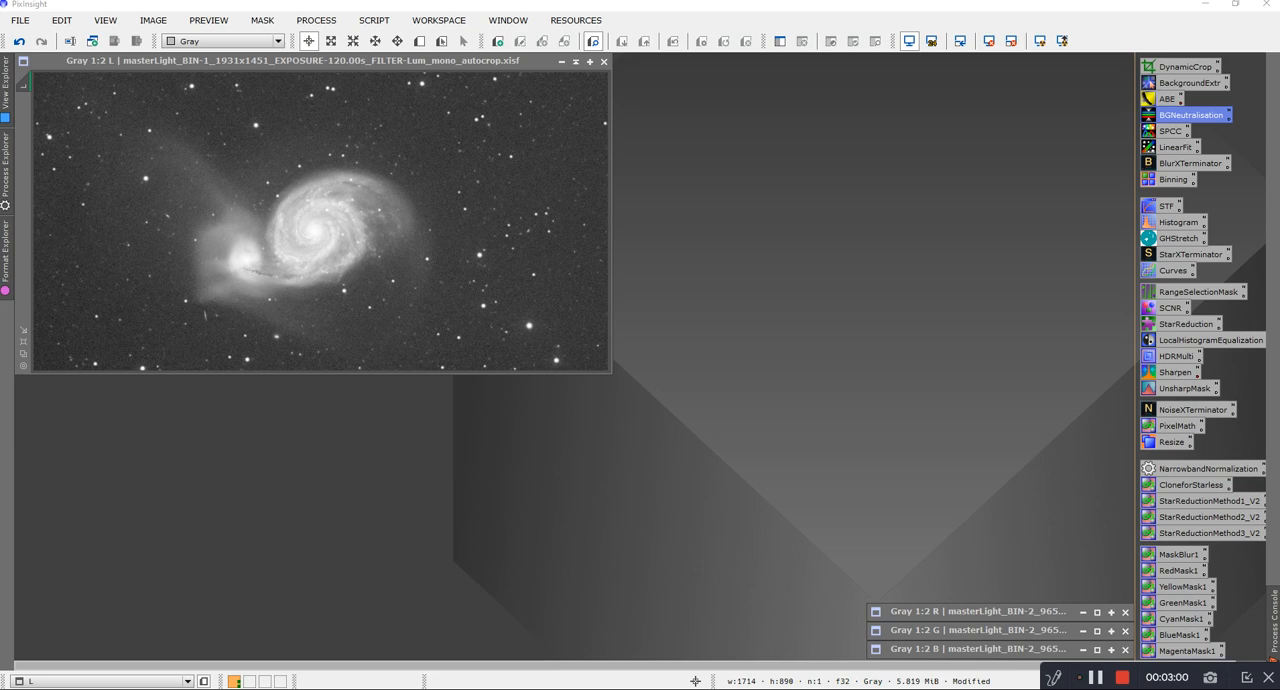
Step: Remove the screen stretch from the L image, open HistogramTransformation, and clone L into its own window
click(989, 44)
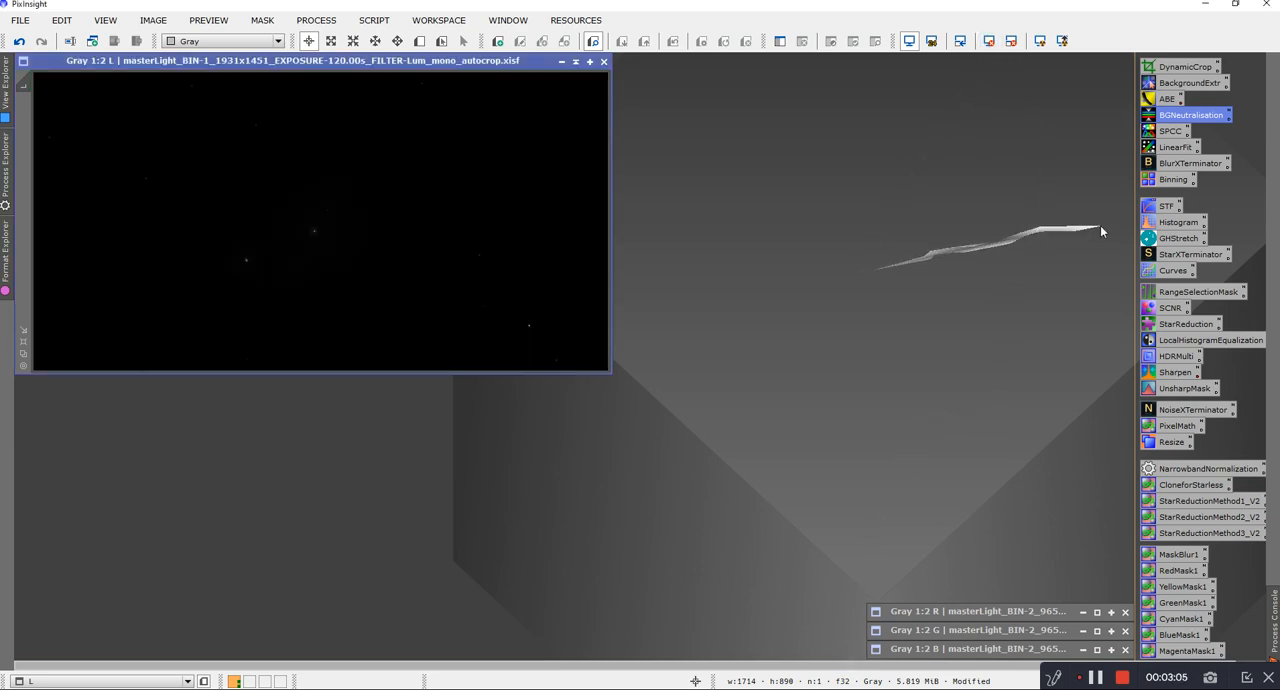
double_click(1176, 222)
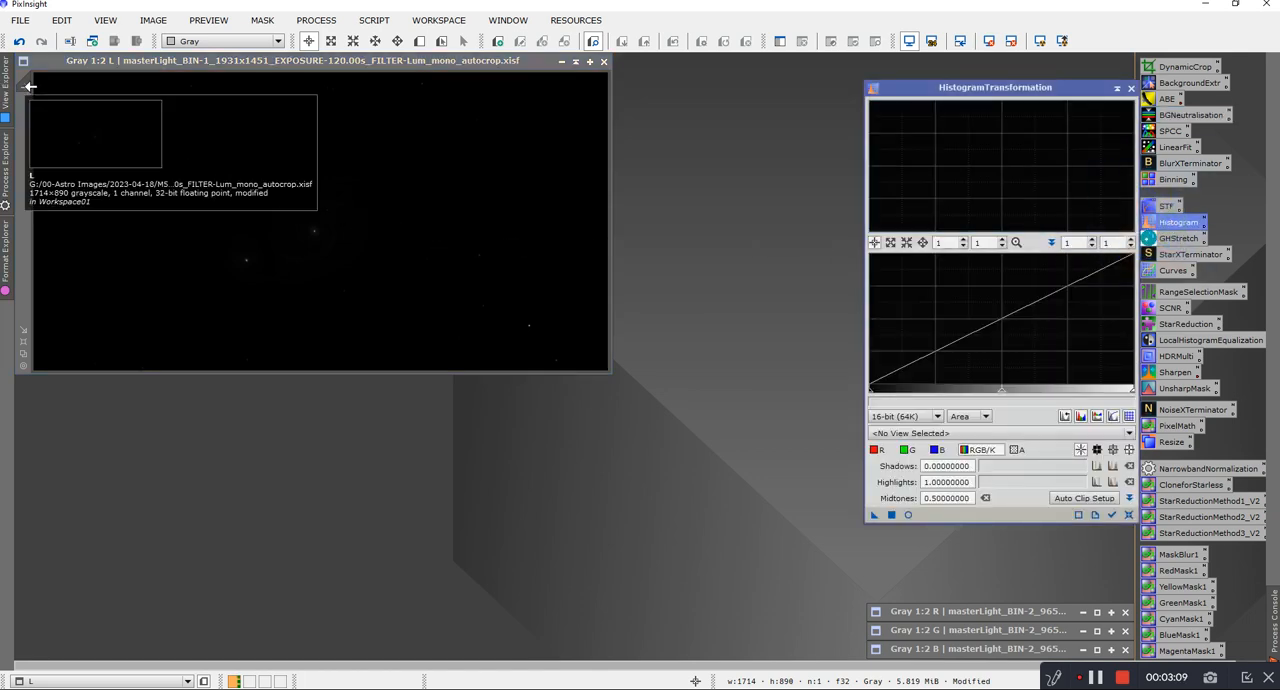
drag(30, 87, 183, 297)
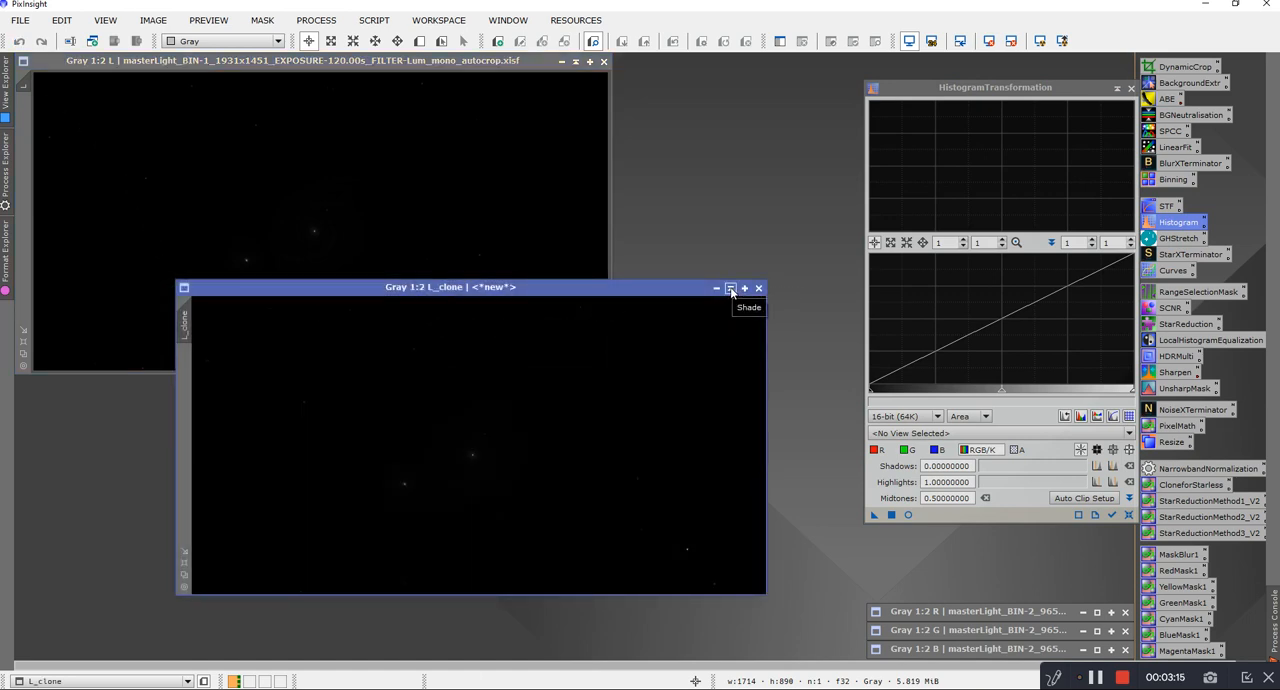
drag(409, 289, 301, 220)
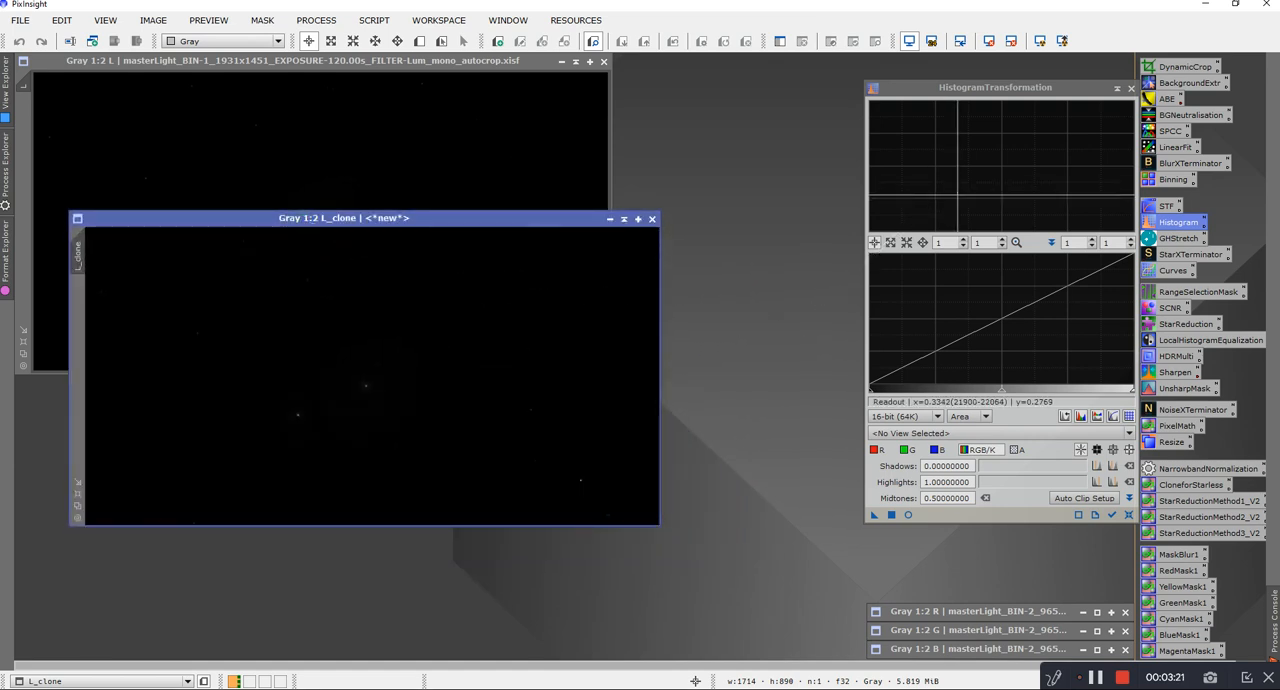
Step: Select L_clone as the HistogramTransformation view and open its real-time preview
click(967, 433)
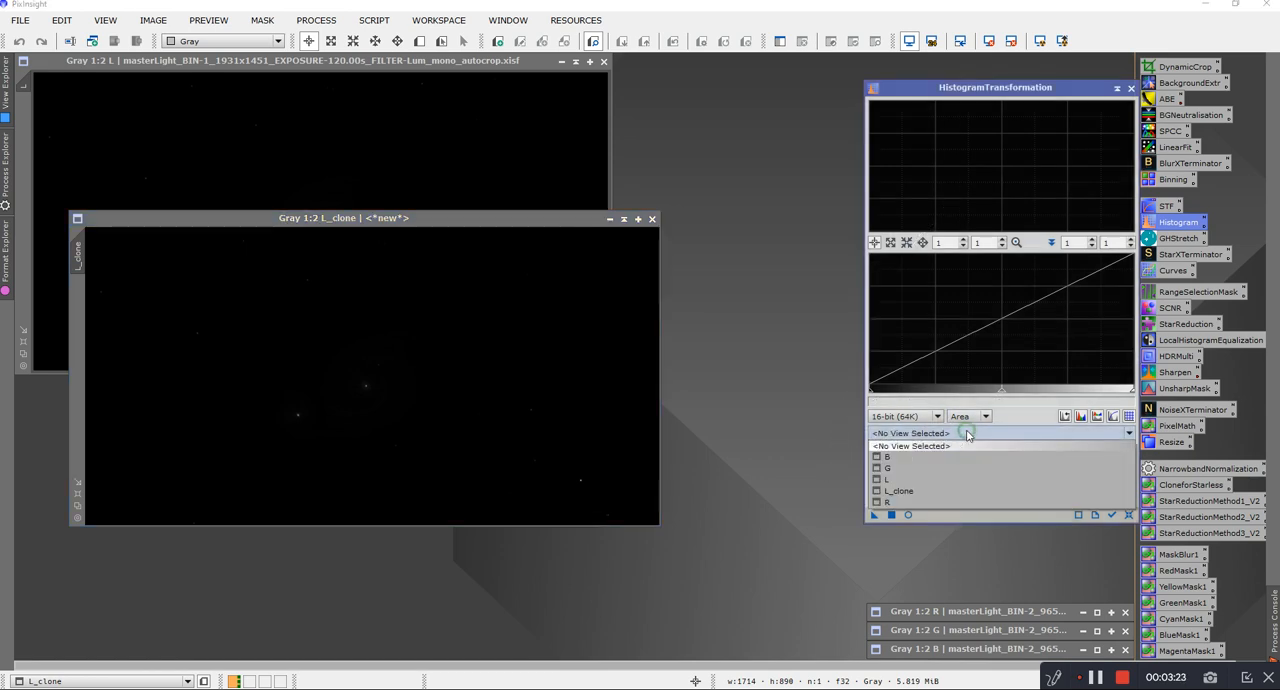
click(903, 492)
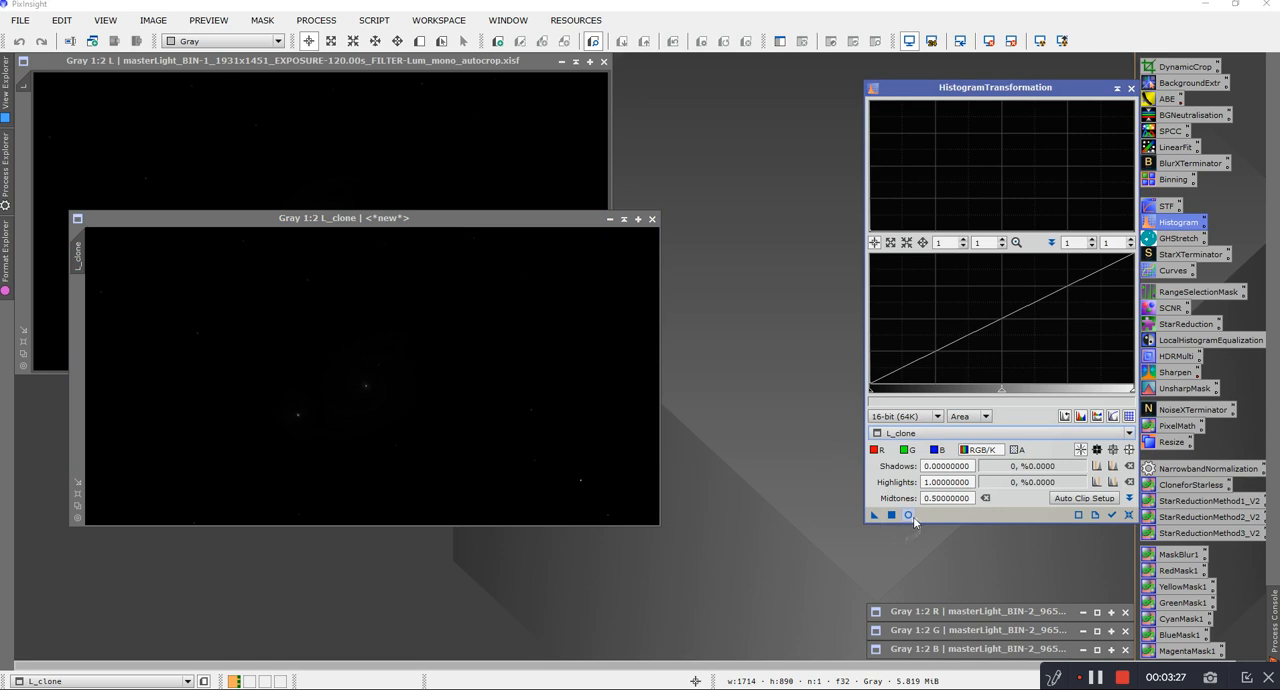
click(908, 515)
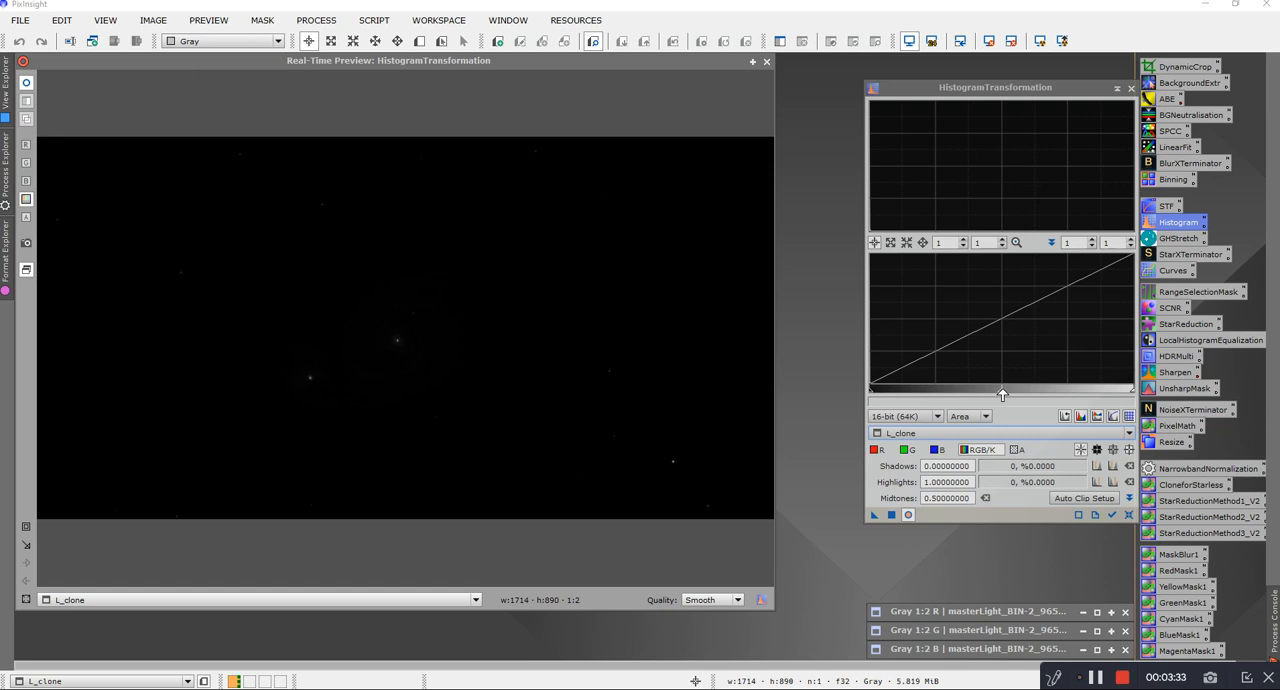
Step: Stretch L_clone with a midtones value of 0.00245364, apply it, and reset the histogram settings
drag(1001, 393, 870, 393)
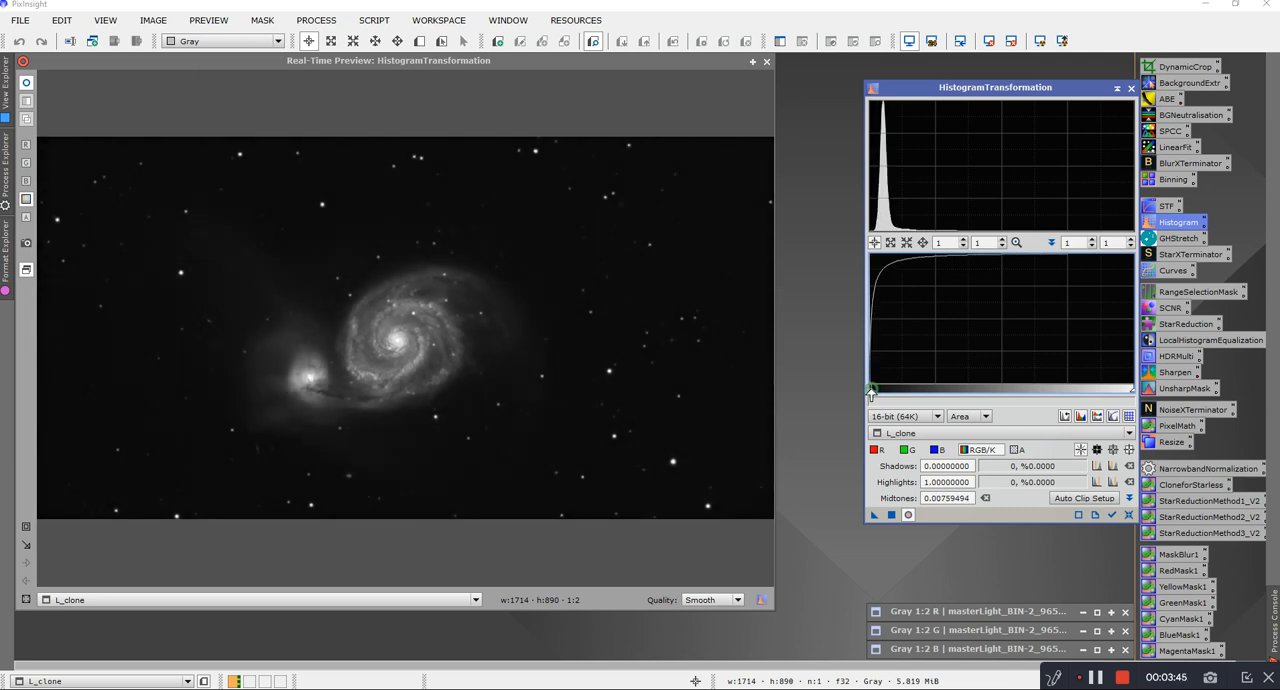
scroll(873, 380, up, 3)
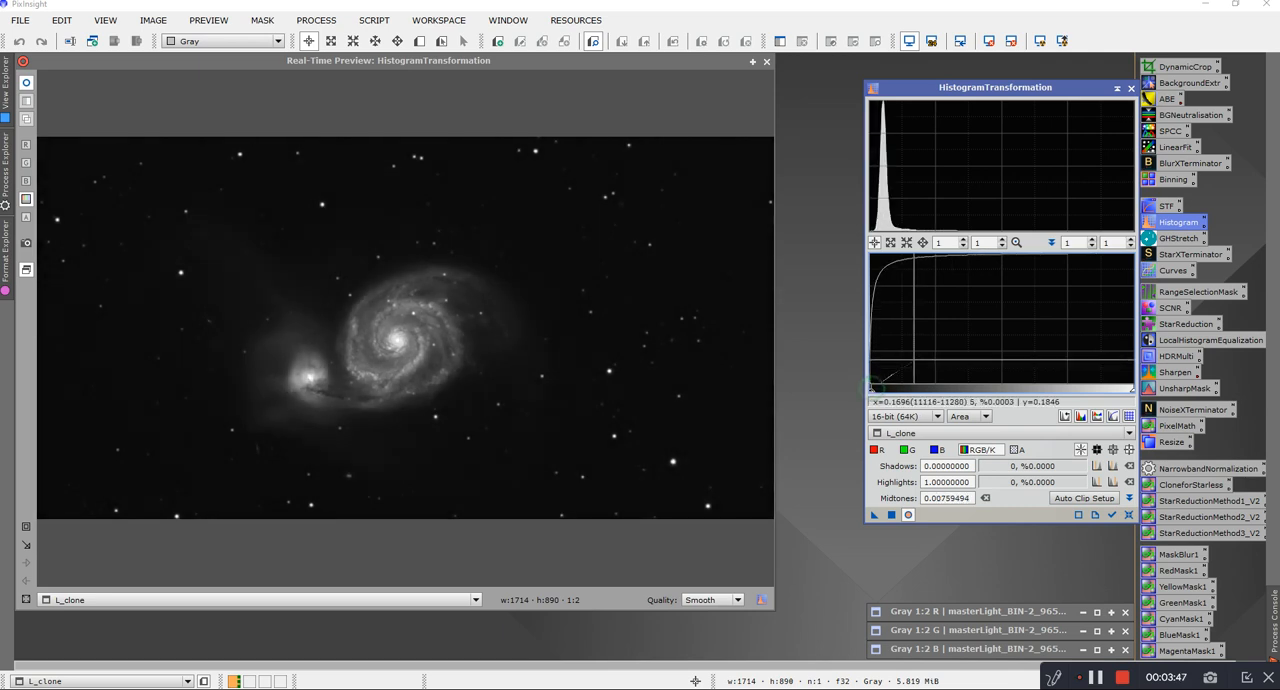
scroll(875, 378, up, 15)
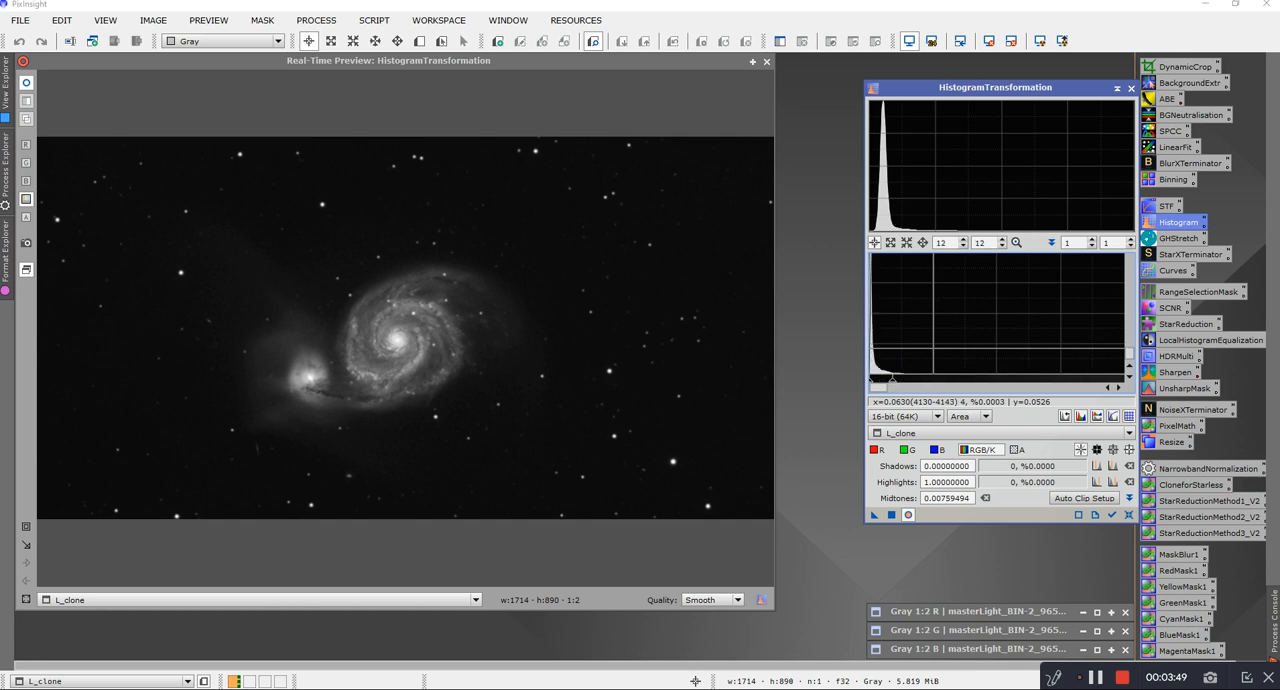
scroll(940, 380, up, 6)
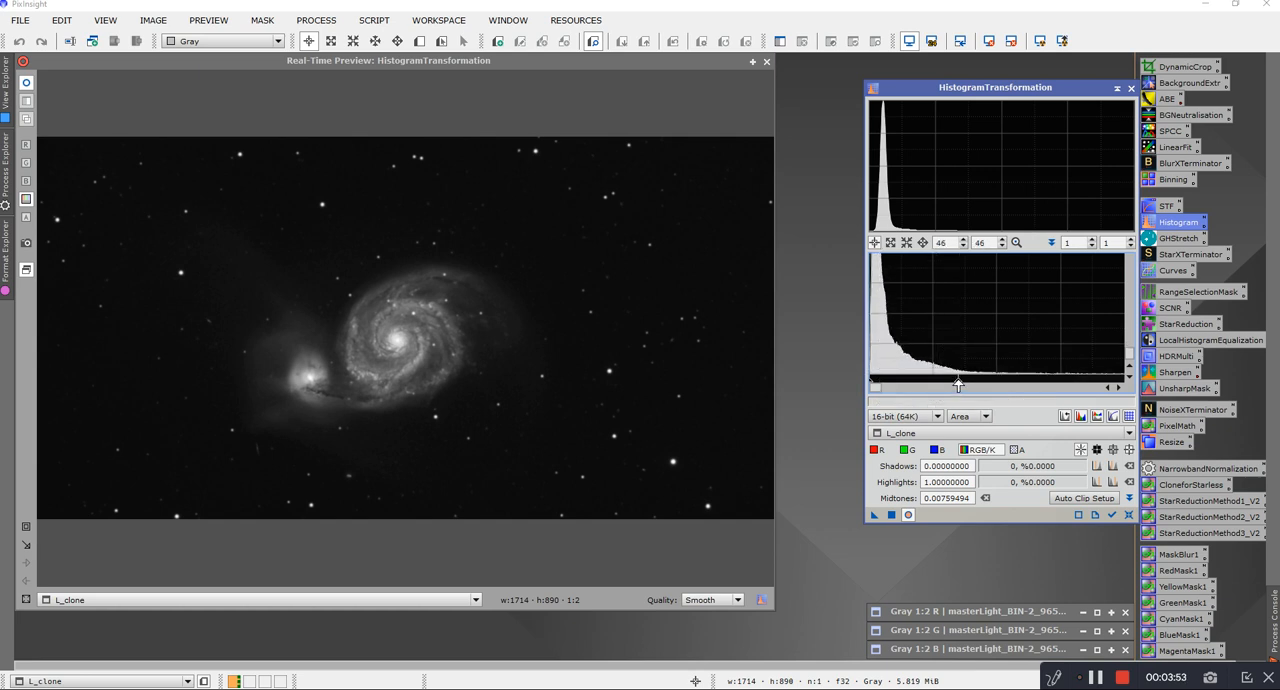
drag(958, 383, 898, 388)
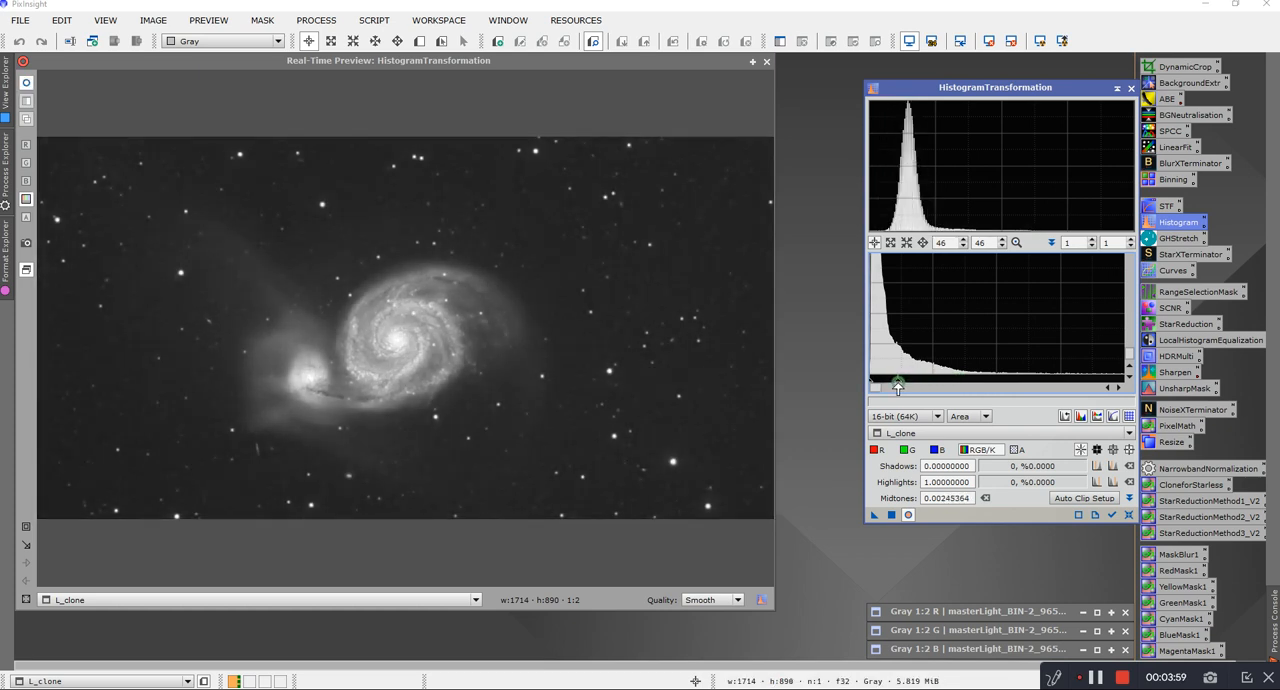
click(890, 514)
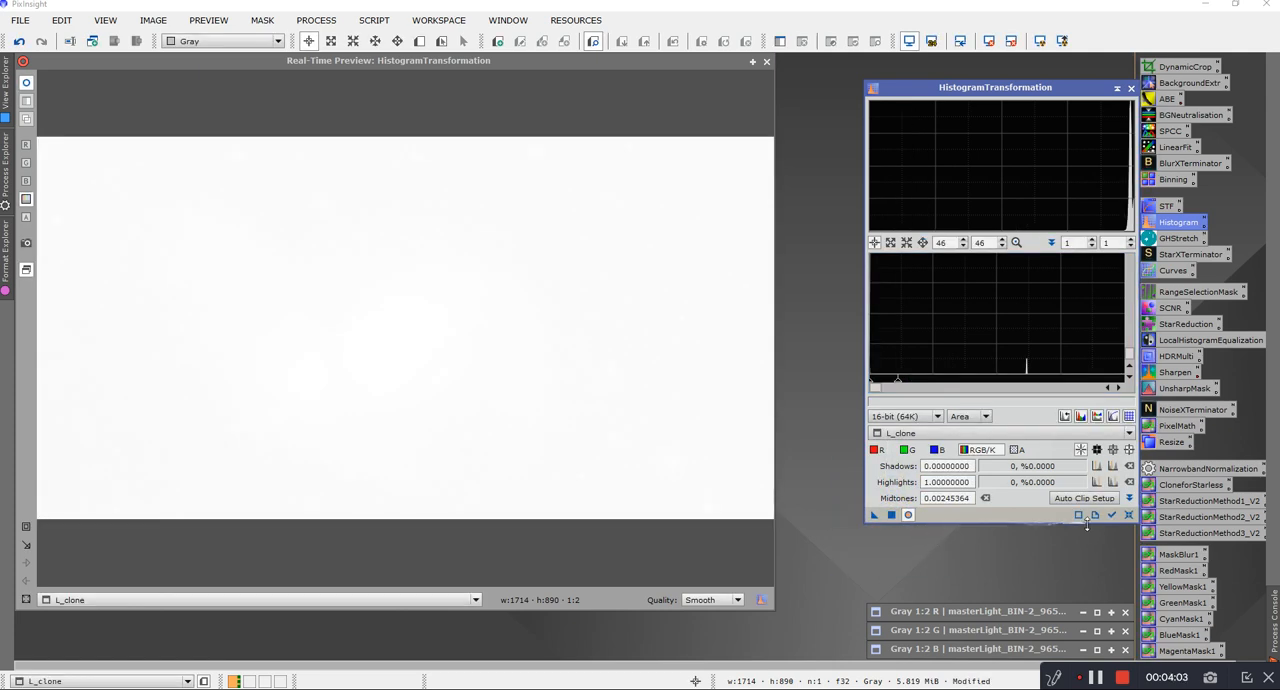
click(1129, 516)
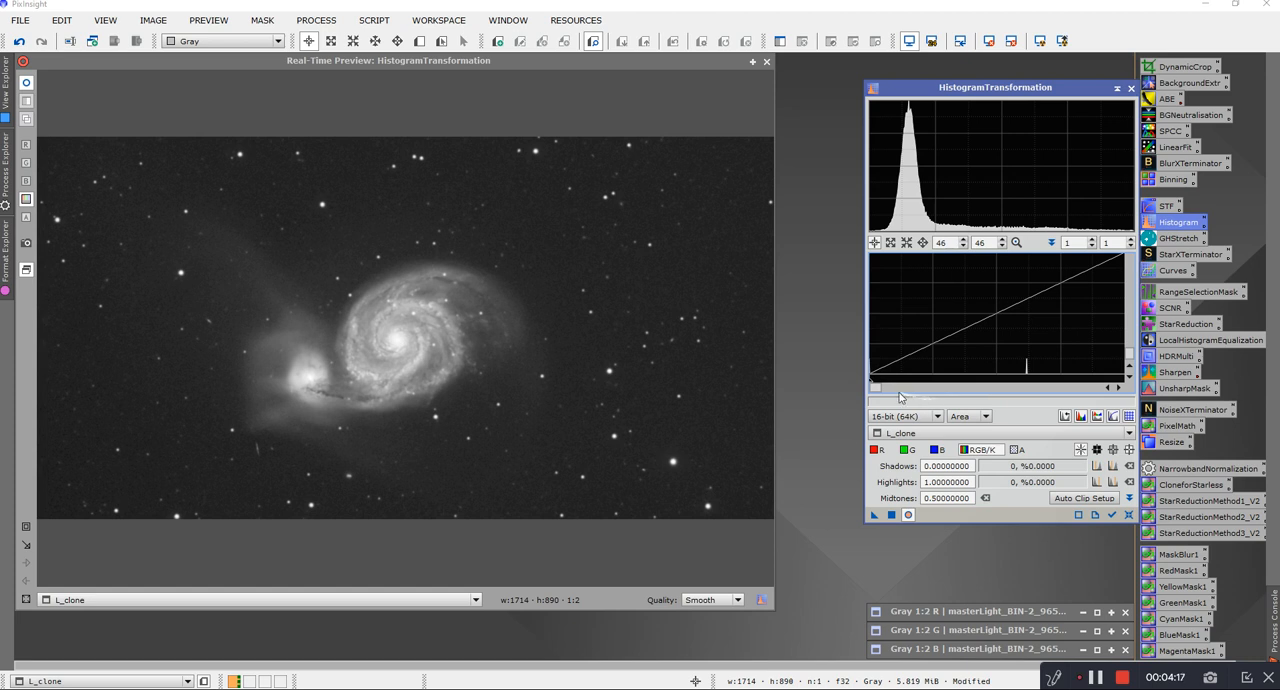
Step: Apply a second histogram stretch to L_clone with midtones at 0.34177215, and reset the settings
drag(871, 385, 841, 387)
scroll(1026, 347, down, 2)
scroll(1026, 347, down, 10)
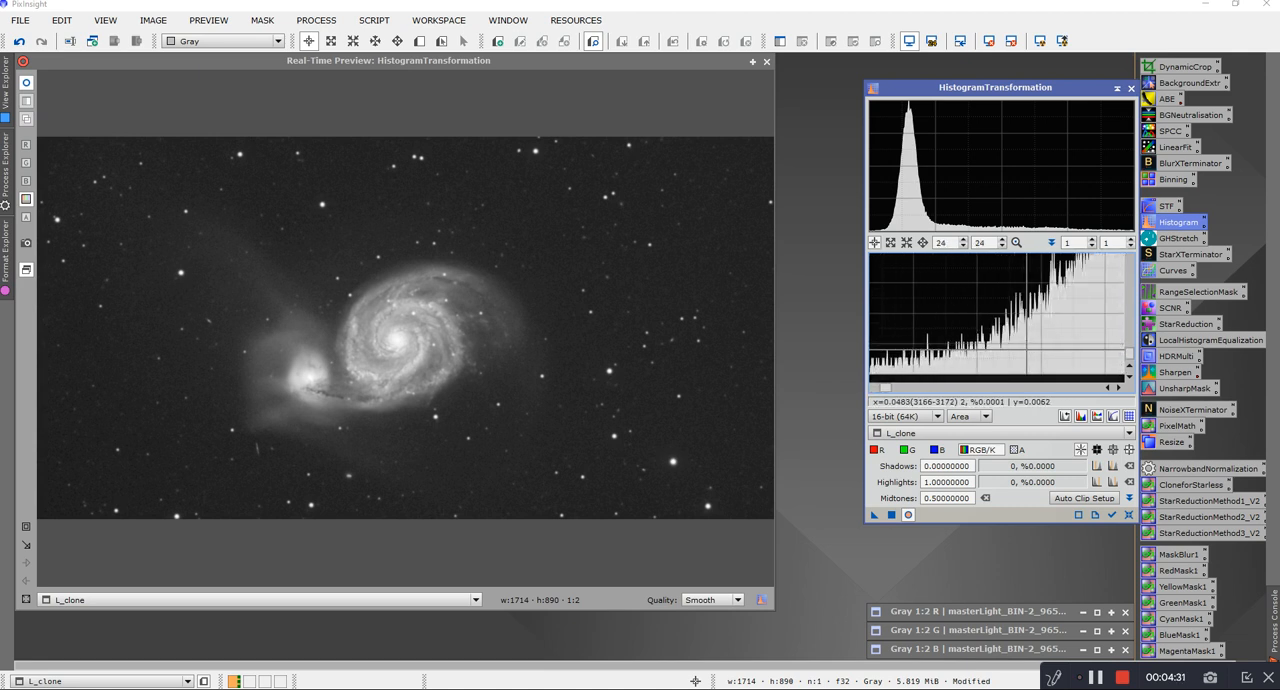
scroll(1026, 347, up, 4)
scroll(1026, 347, down, 10)
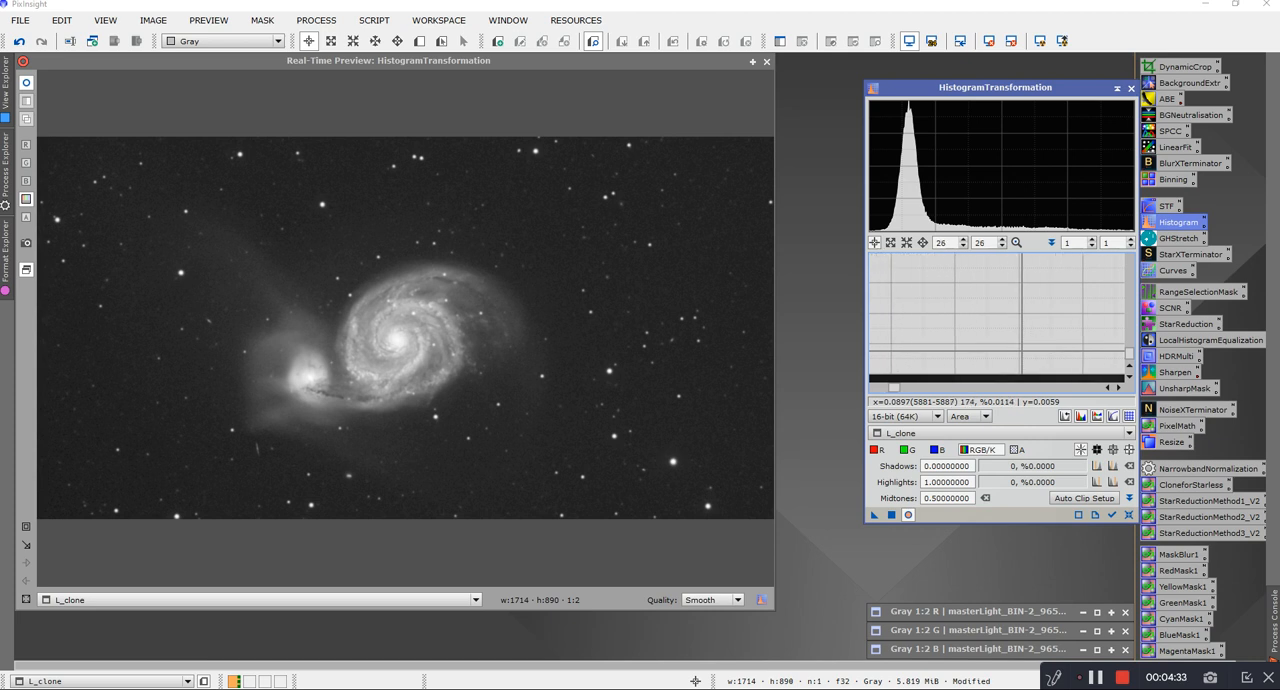
scroll(1021, 352, down, 8)
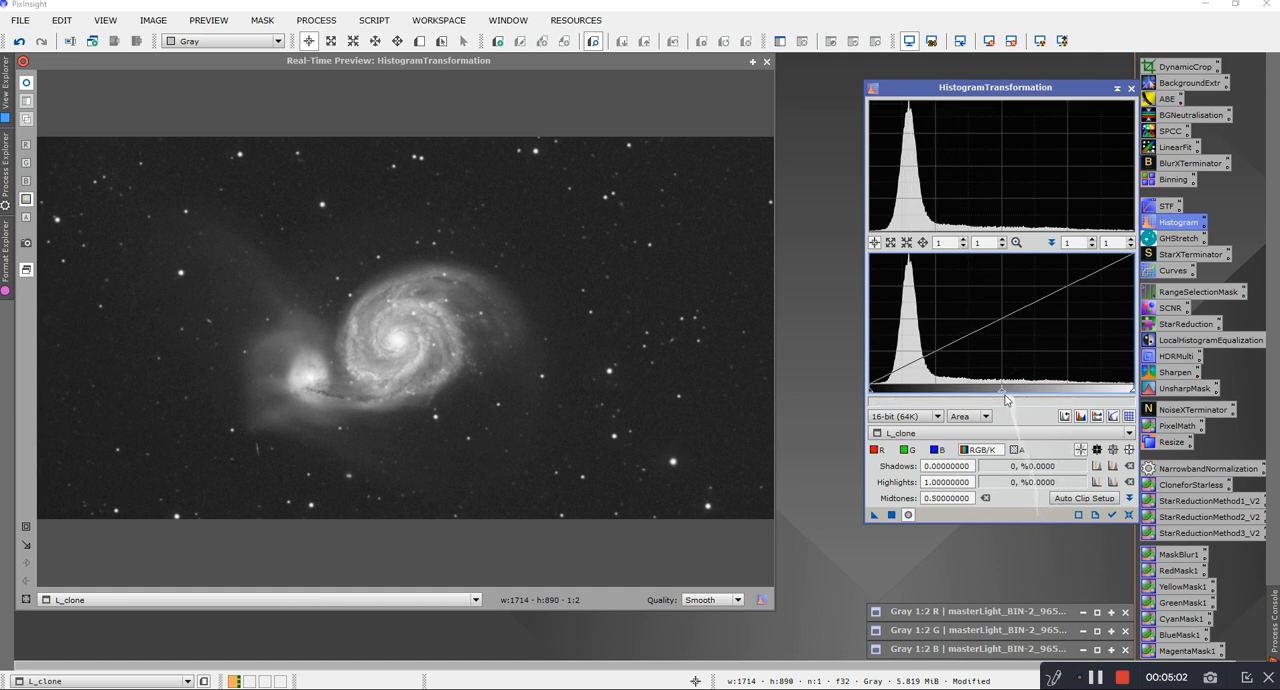
drag(1001, 393, 960, 393)
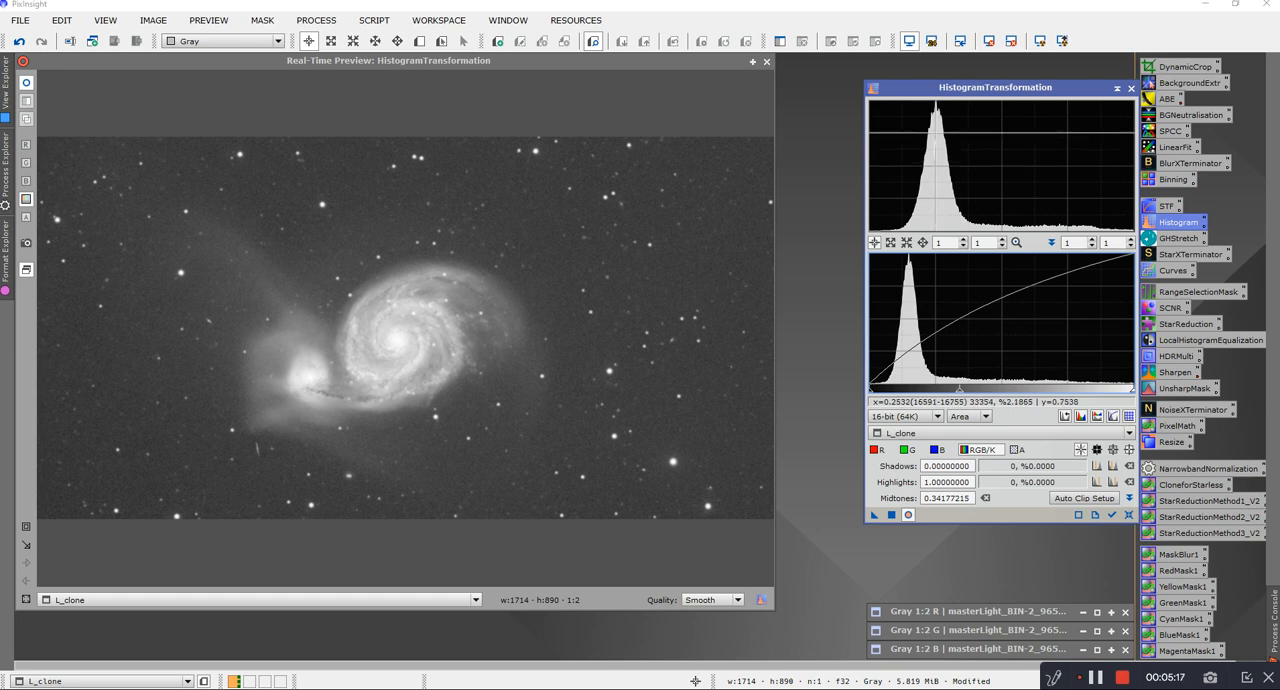
mouse_move(1110, 268)
mouse_down()
mouse_move(571, 329)
mouse_move(255, 295)
mouse_up()
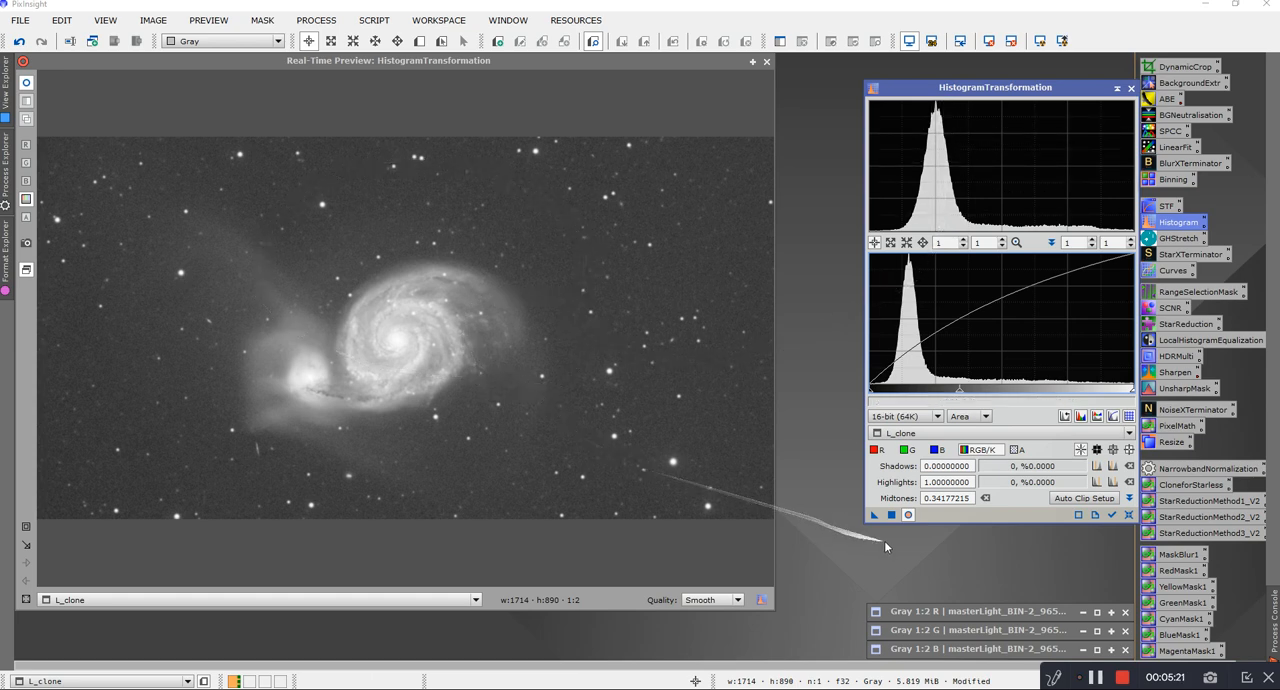
click(891, 515)
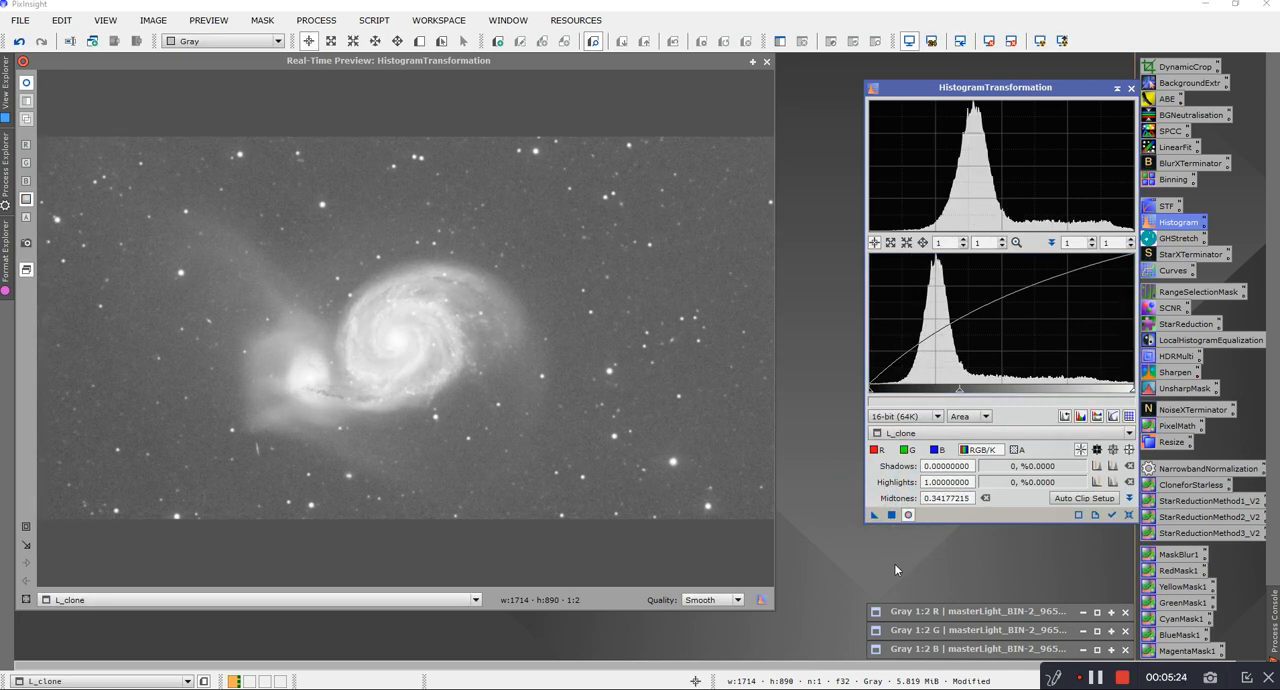
click(1128, 514)
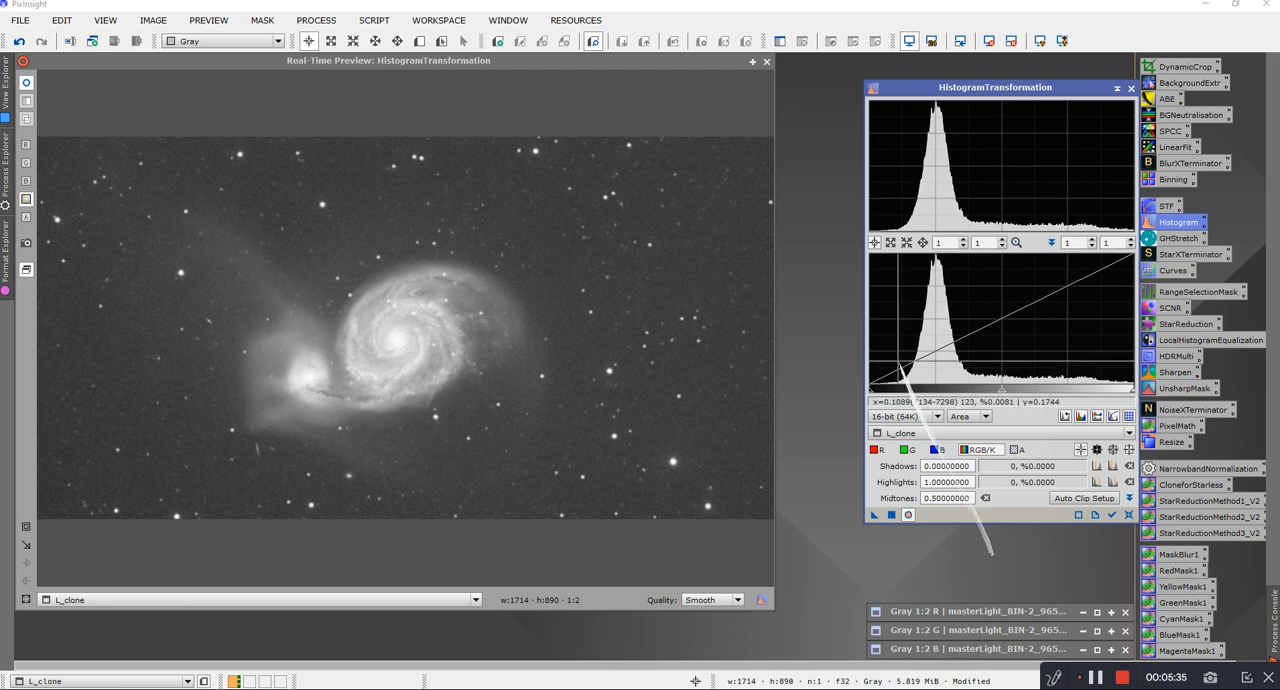
Step: Close the real-time preview and examine the brightness and detail of the galaxy core in L_clone
mouse_move(1133, 390)
mouse_down()
mouse_move(1095, 390)
mouse_move(1141, 390)
mouse_up()
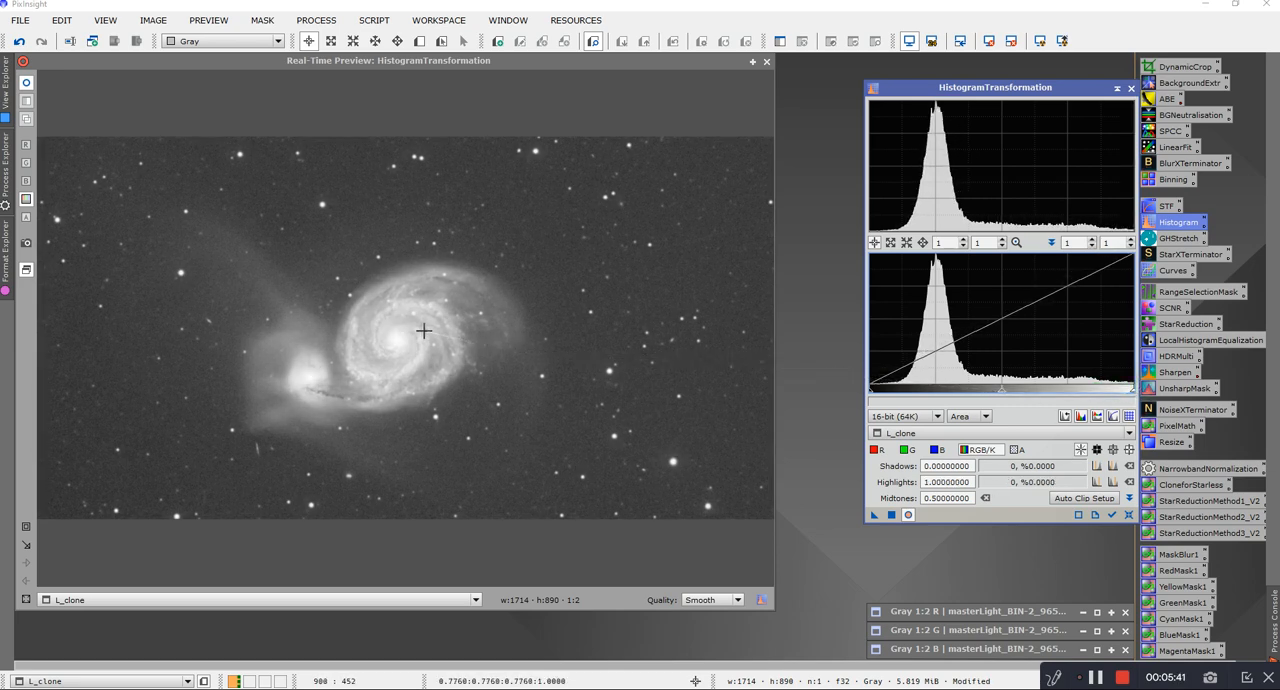
click(766, 61)
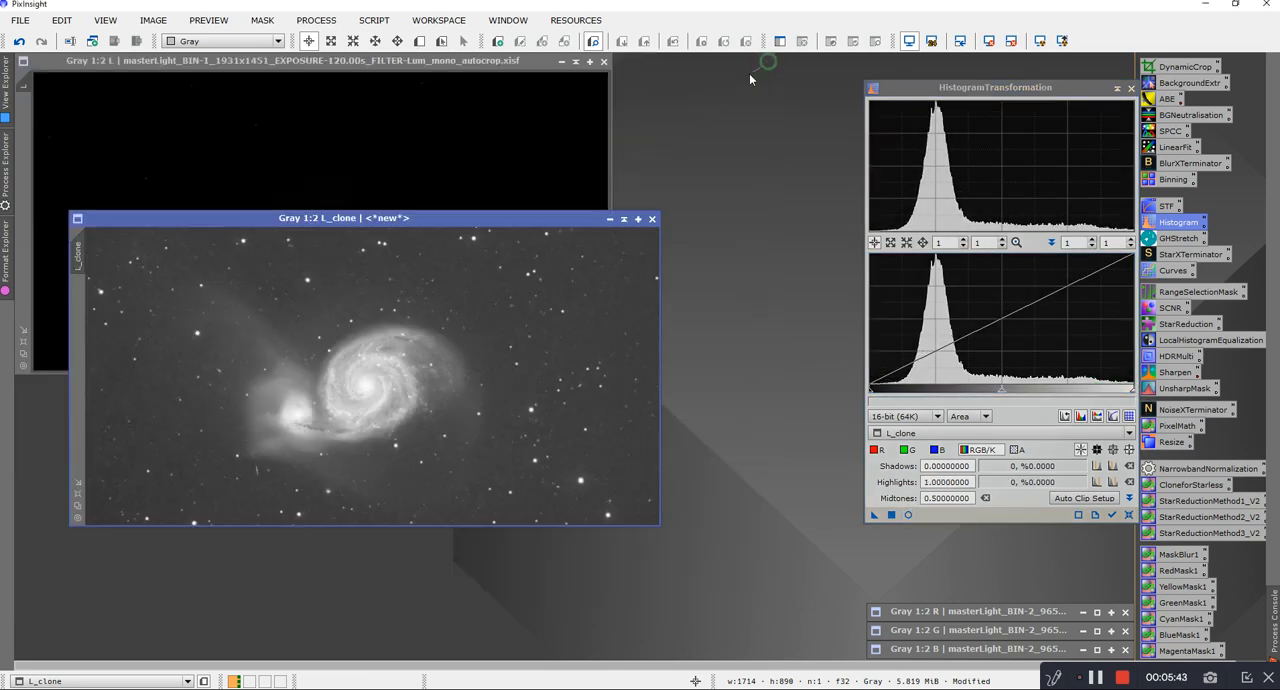
scroll(372, 378, up, 5)
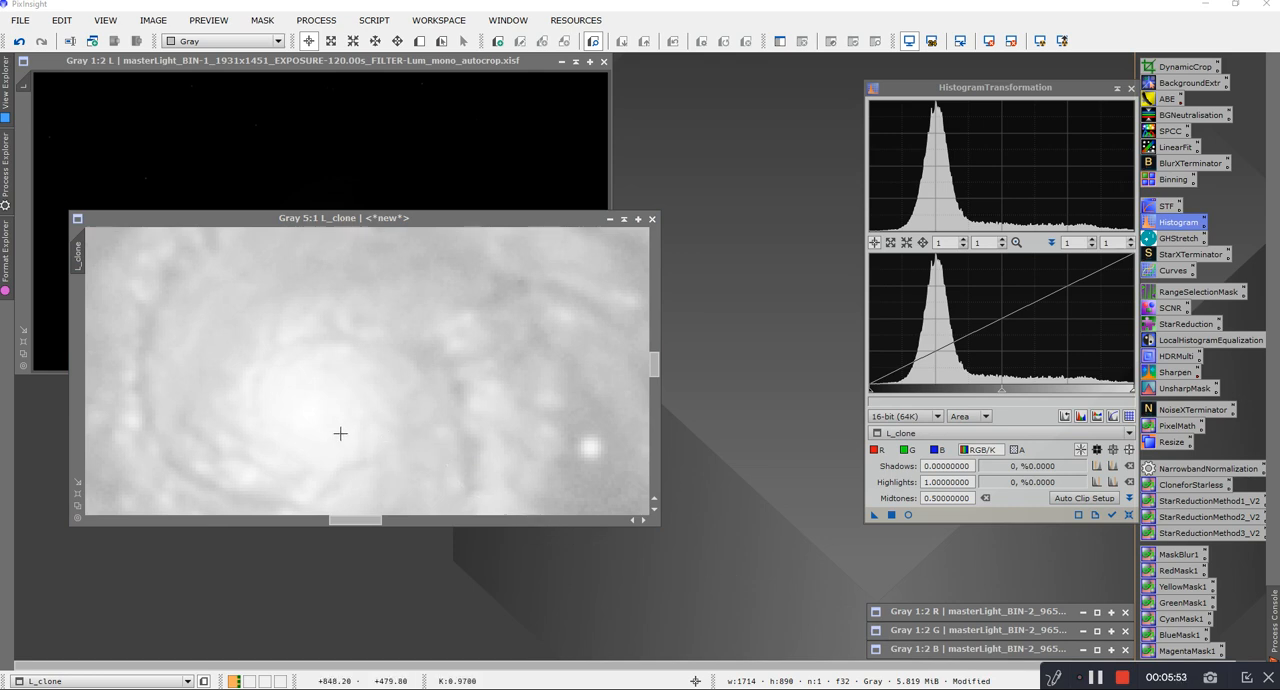
scroll(340, 424, down, 4)
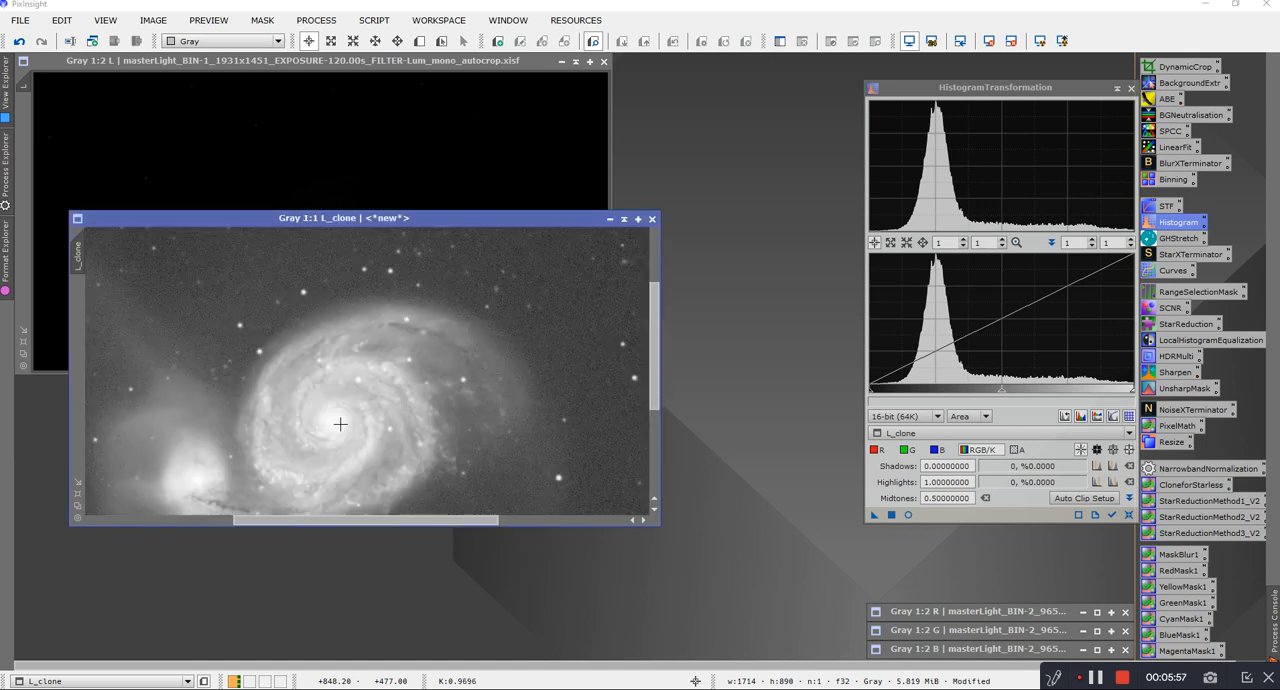
scroll(340, 424, down, 1)
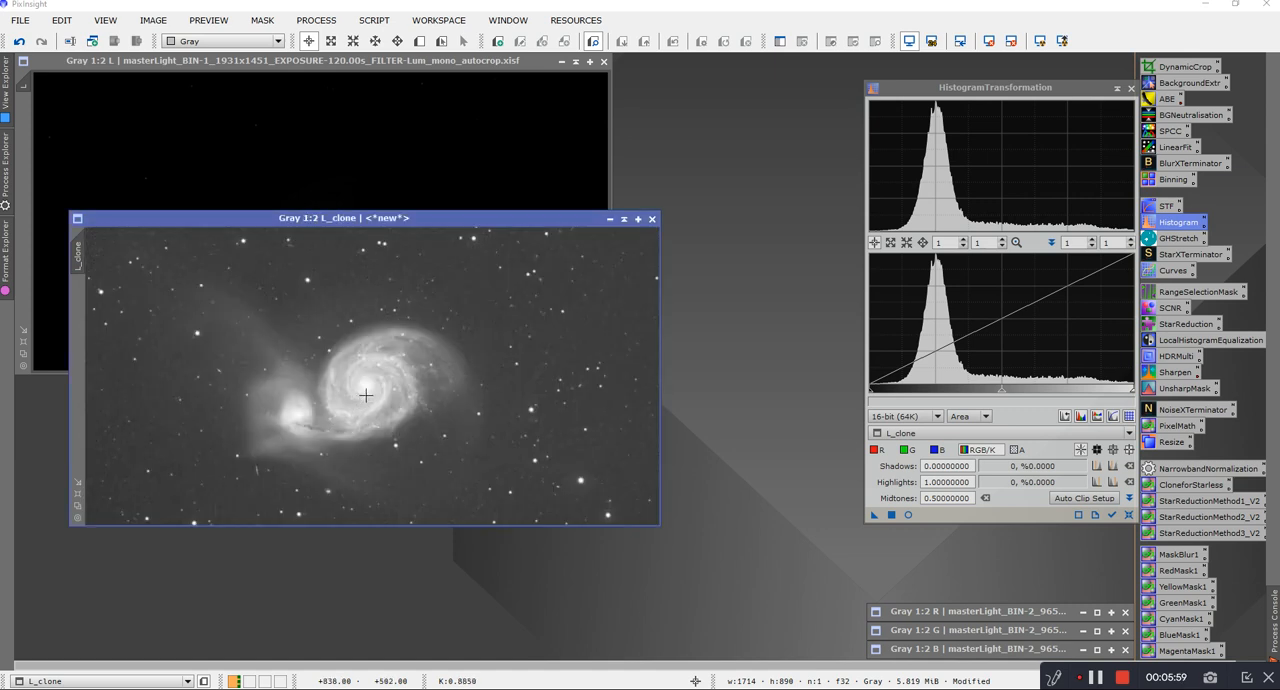
scroll(365, 396, up, 1)
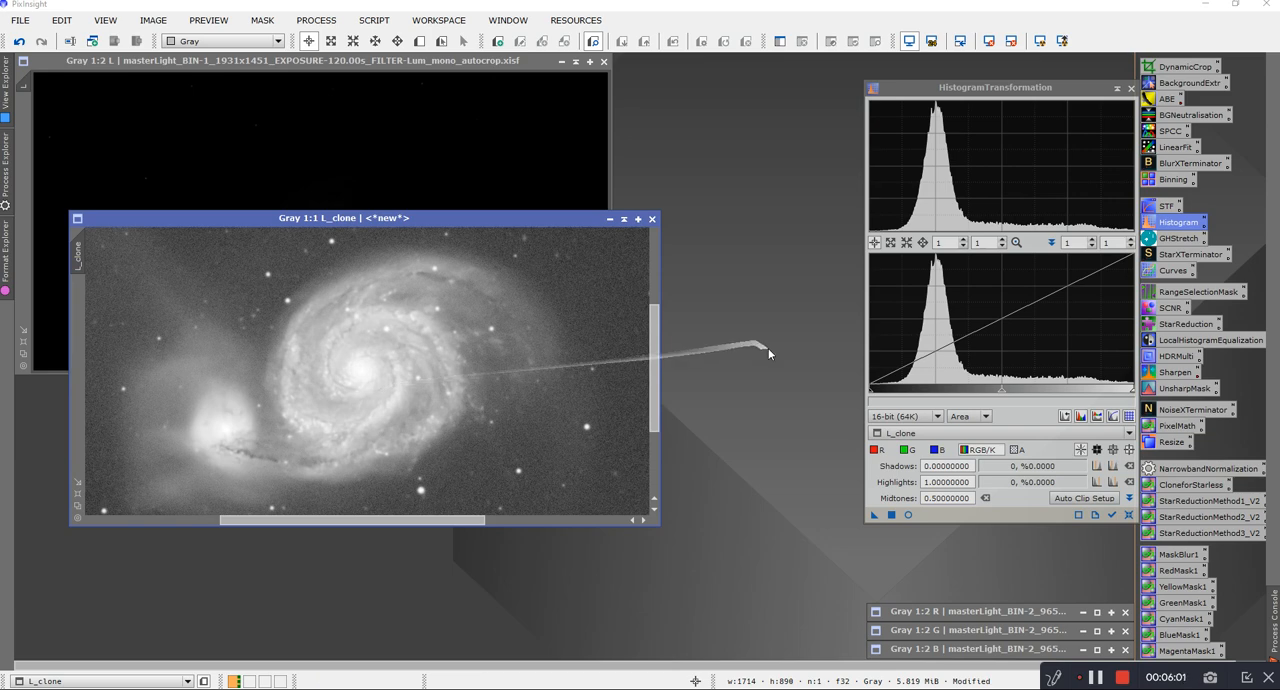
Step: Darken L_clone with midtones at 0.57468354 while previewing the galaxy core, apply the change, and reset the settings
drag(1003, 394, 1005, 394)
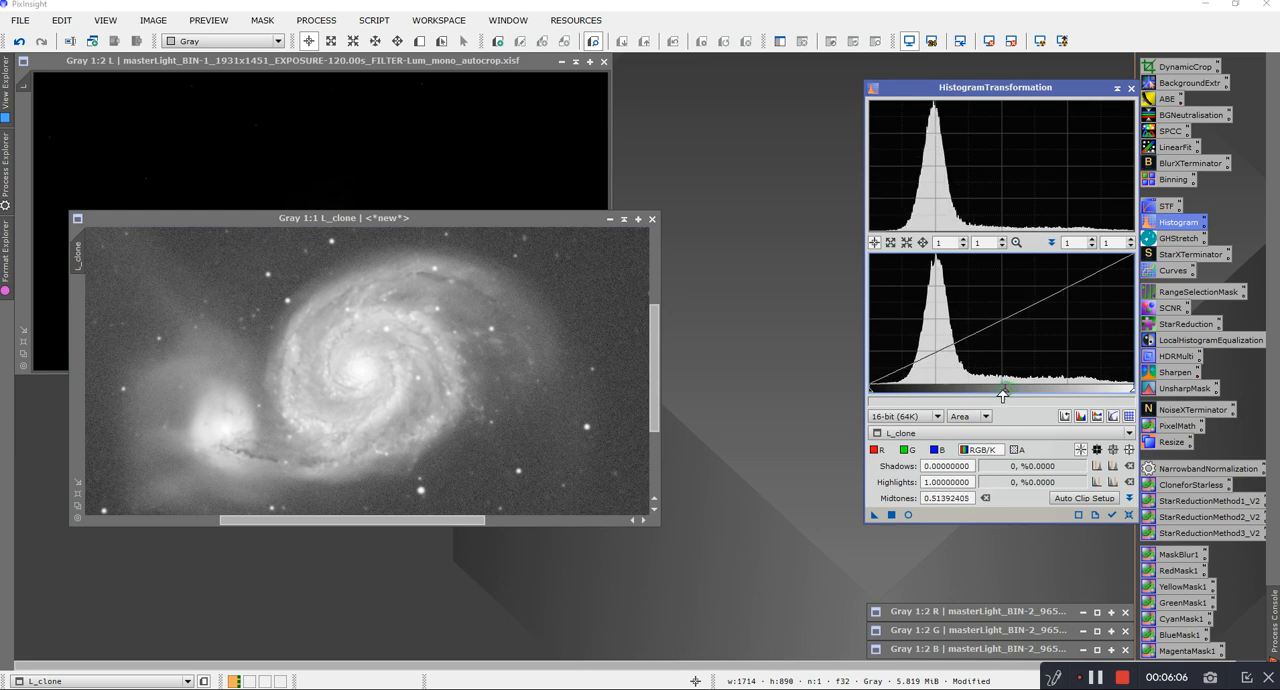
click(907, 515)
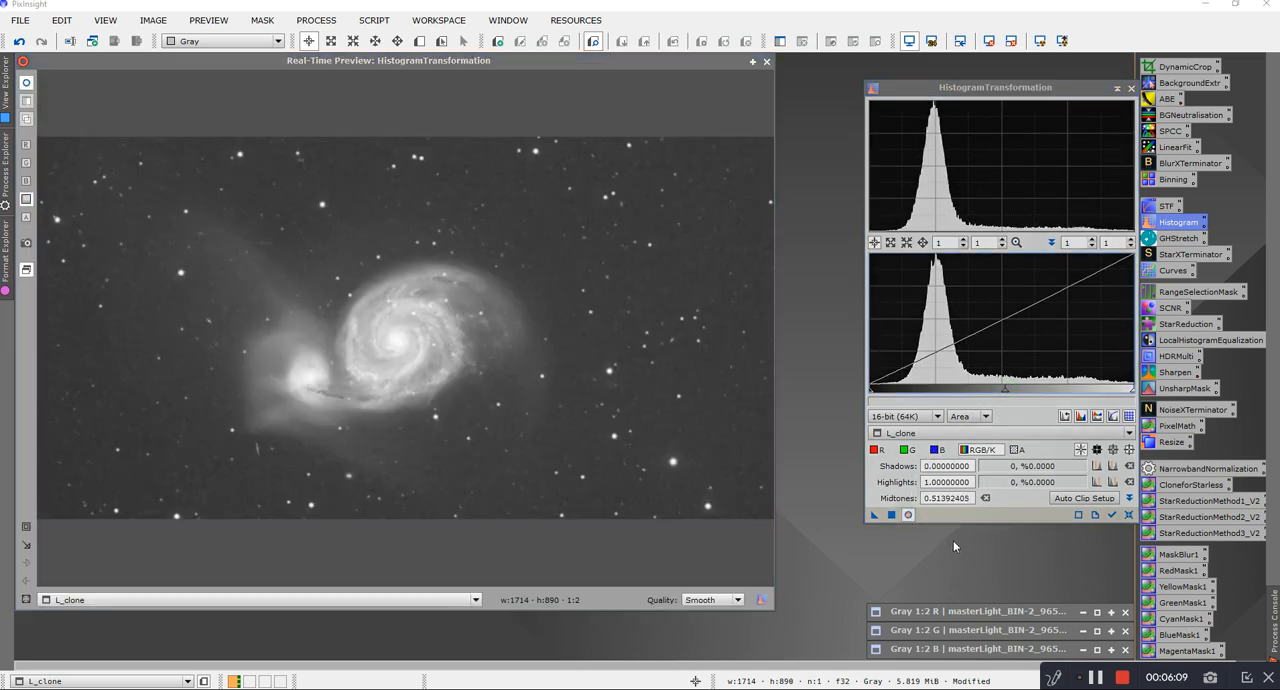
drag(1006, 393, 1010, 393)
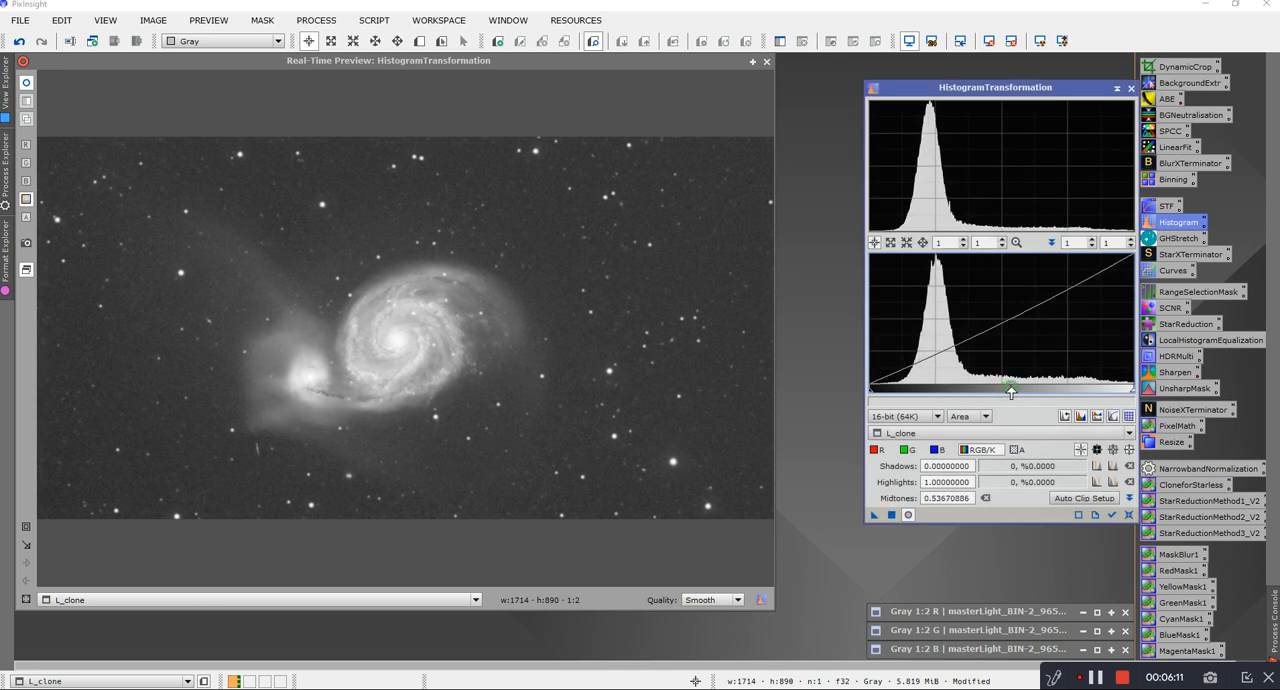
click(26, 528)
drag(348, 296, 452, 390)
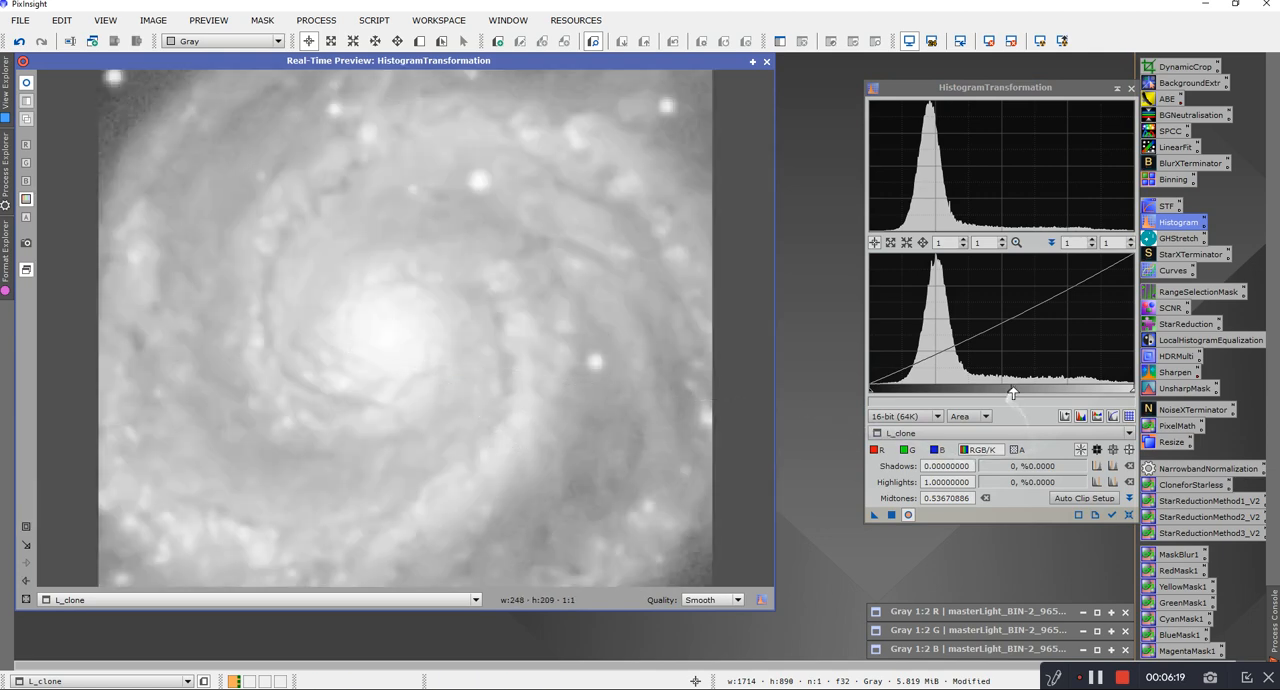
drag(1010, 394, 1021, 396)
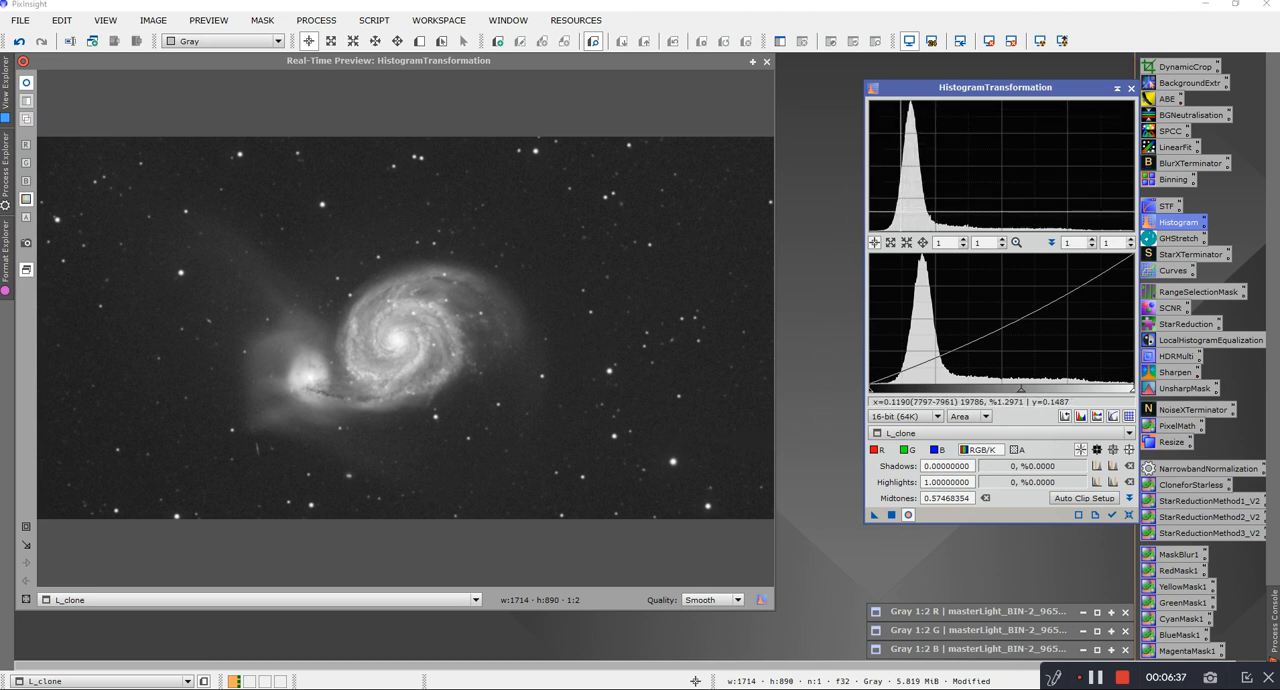
click(1128, 515)
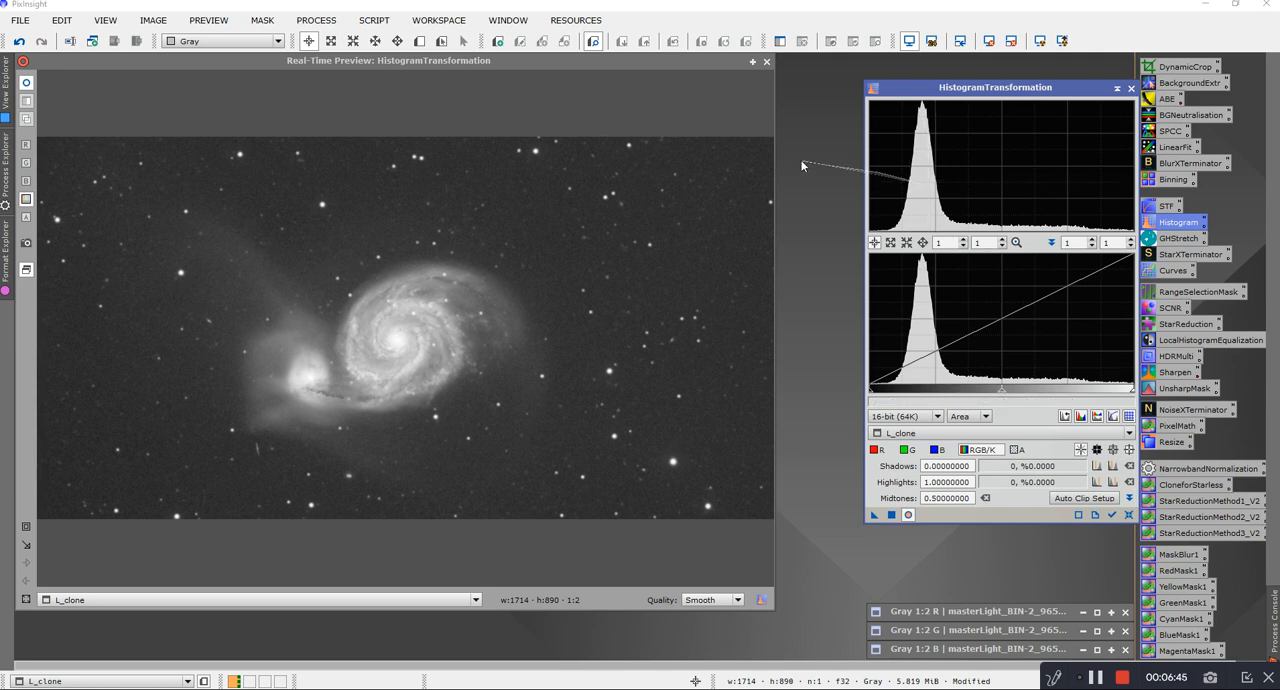
Step: Close the real-time preview and enlarge the L_clone window, showing the whole image at 1:2
click(767, 62)
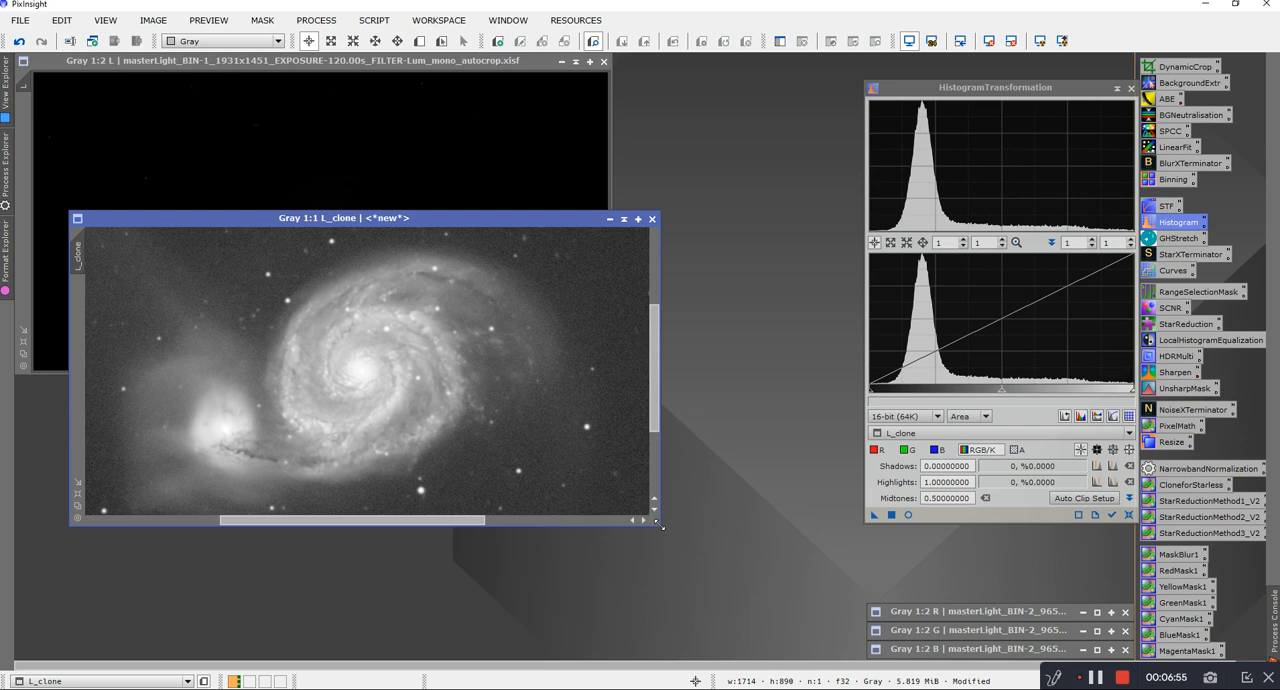
drag(659, 525, 795, 637)
scroll(657, 534, up, 1)
scroll(657, 534, down, 2)
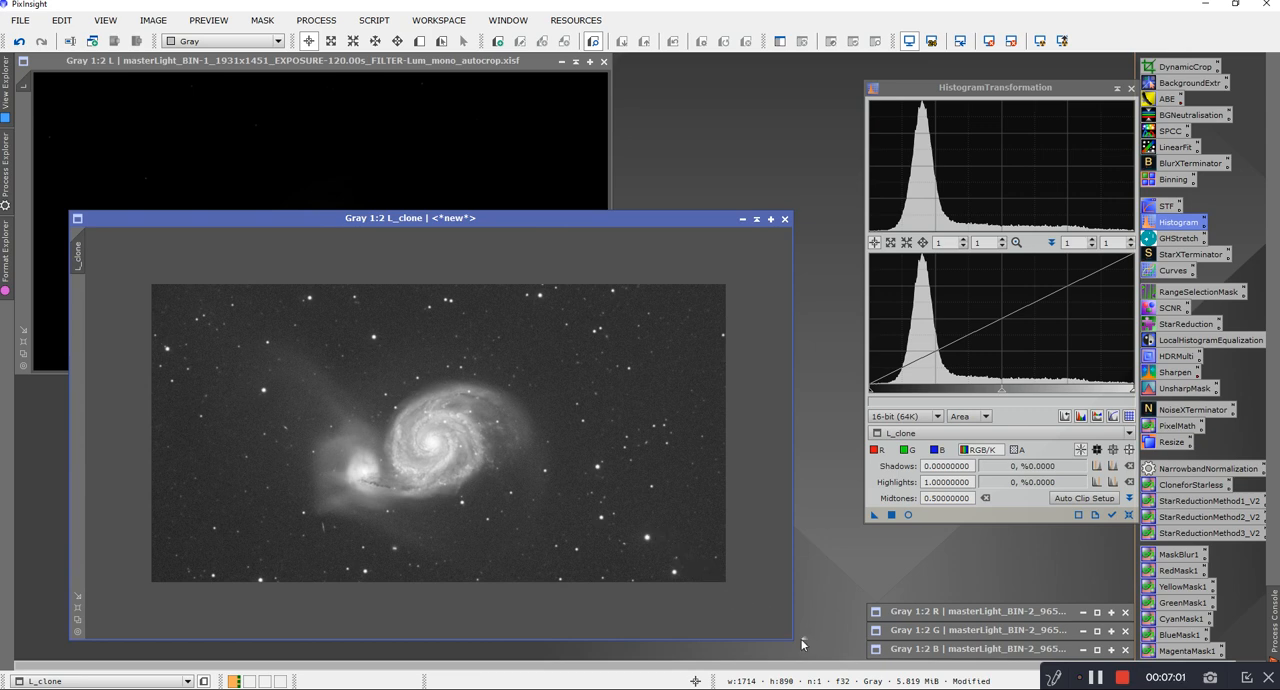
Step: Shrink the L_clone window to fit its image and collapse it to a title bar
drag(790, 637, 671, 536)
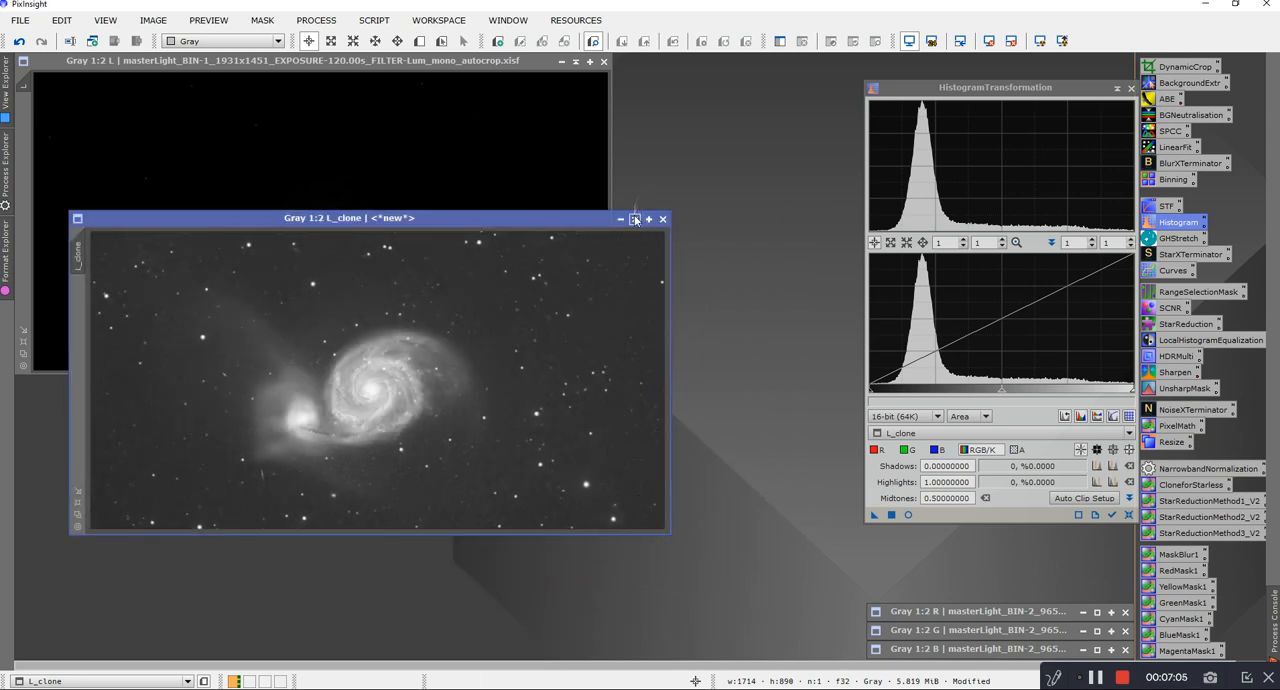
click(635, 218)
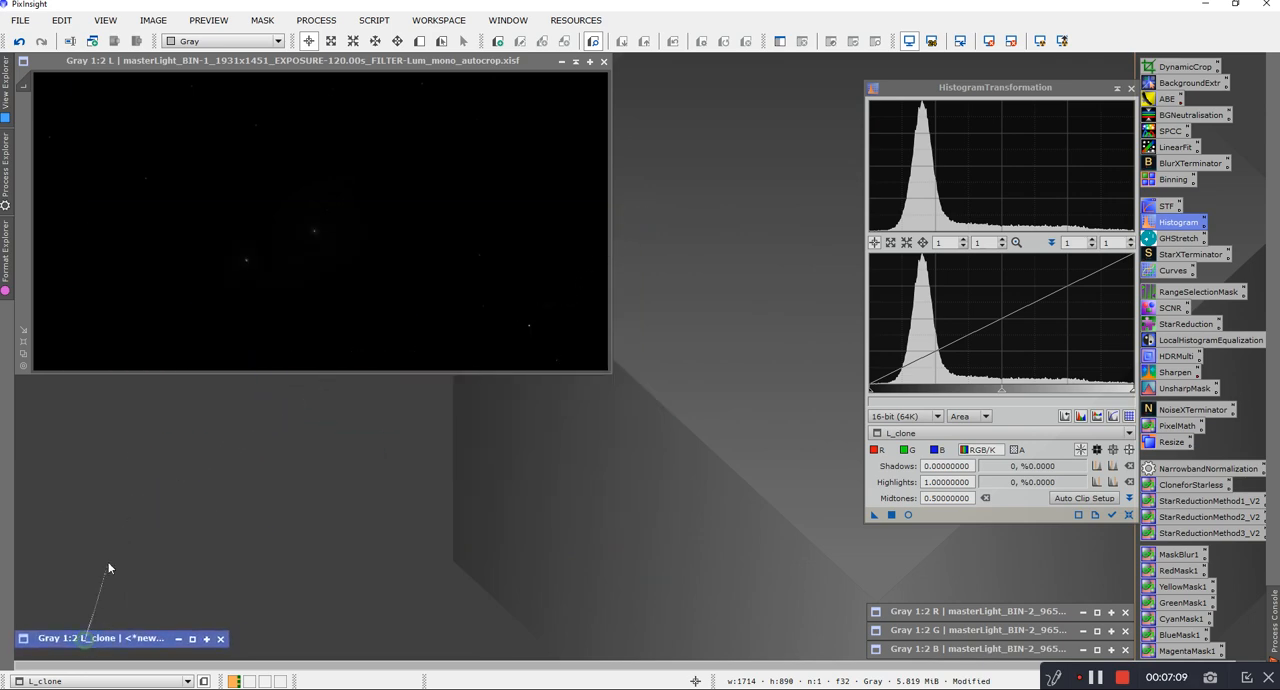
Step: Activate the linear L image, close HistogramTransformation, and open the GeneralizedHyperbolicStretch process
click(208, 62)
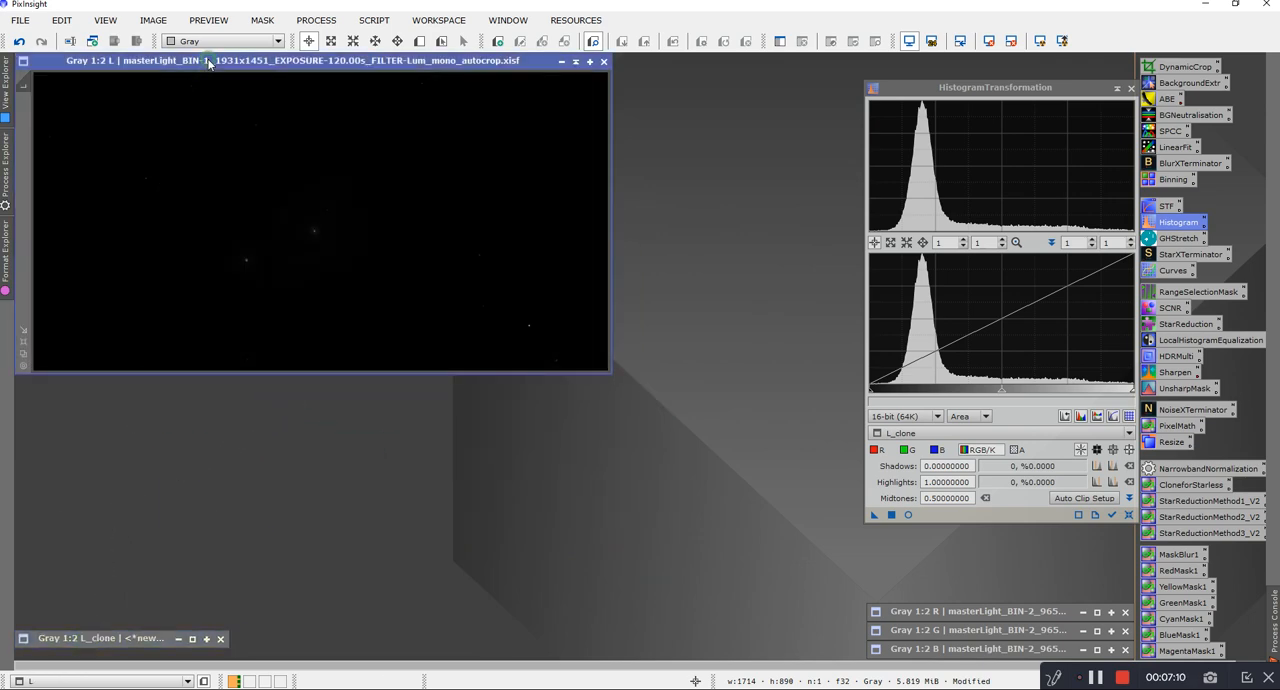
click(1129, 88)
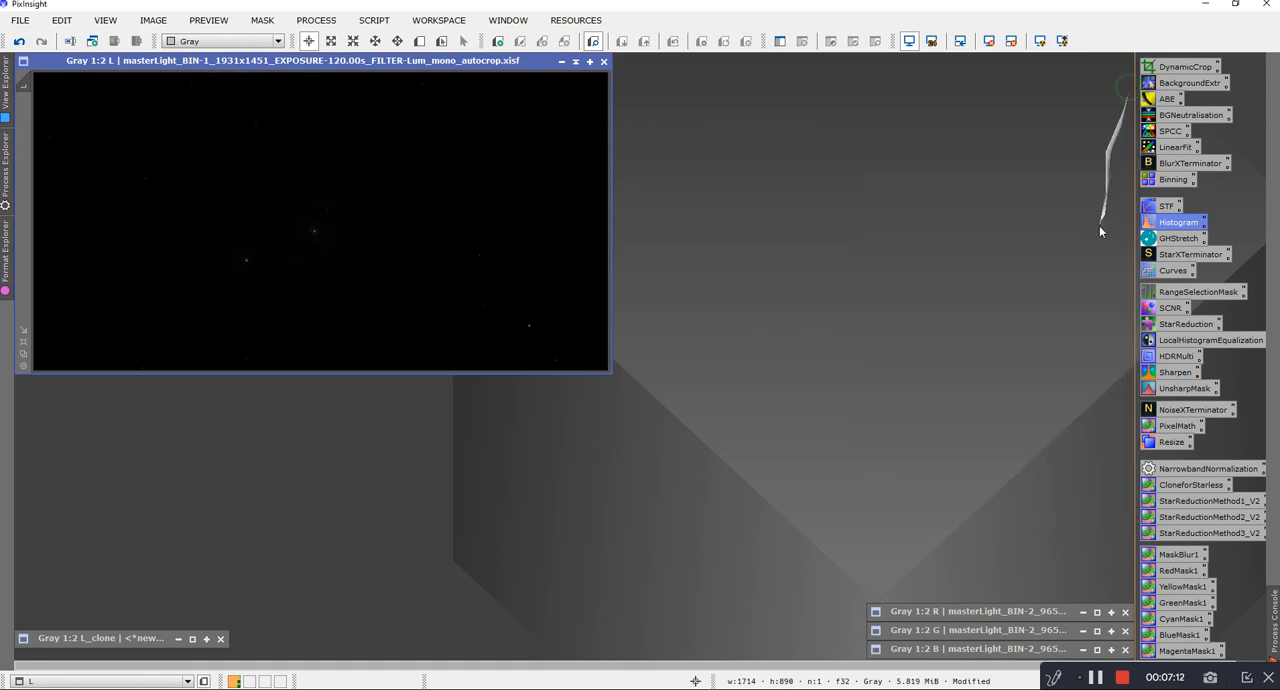
double_click(1163, 238)
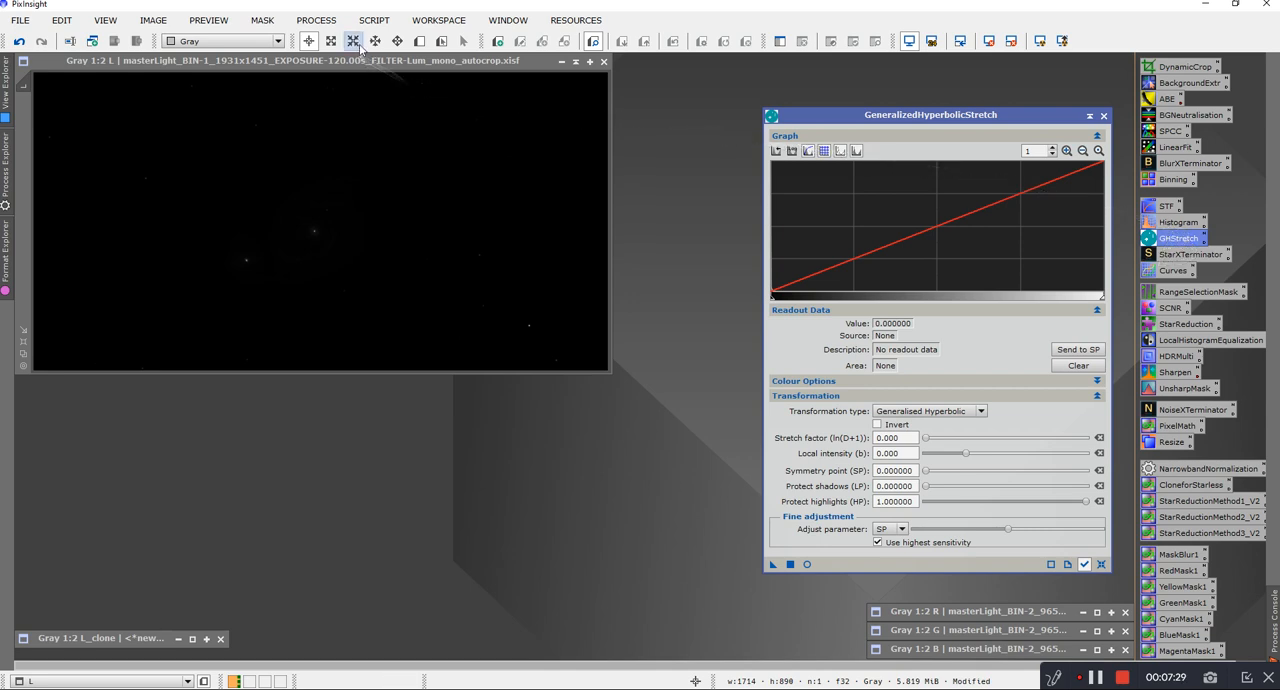
click(573, 21)
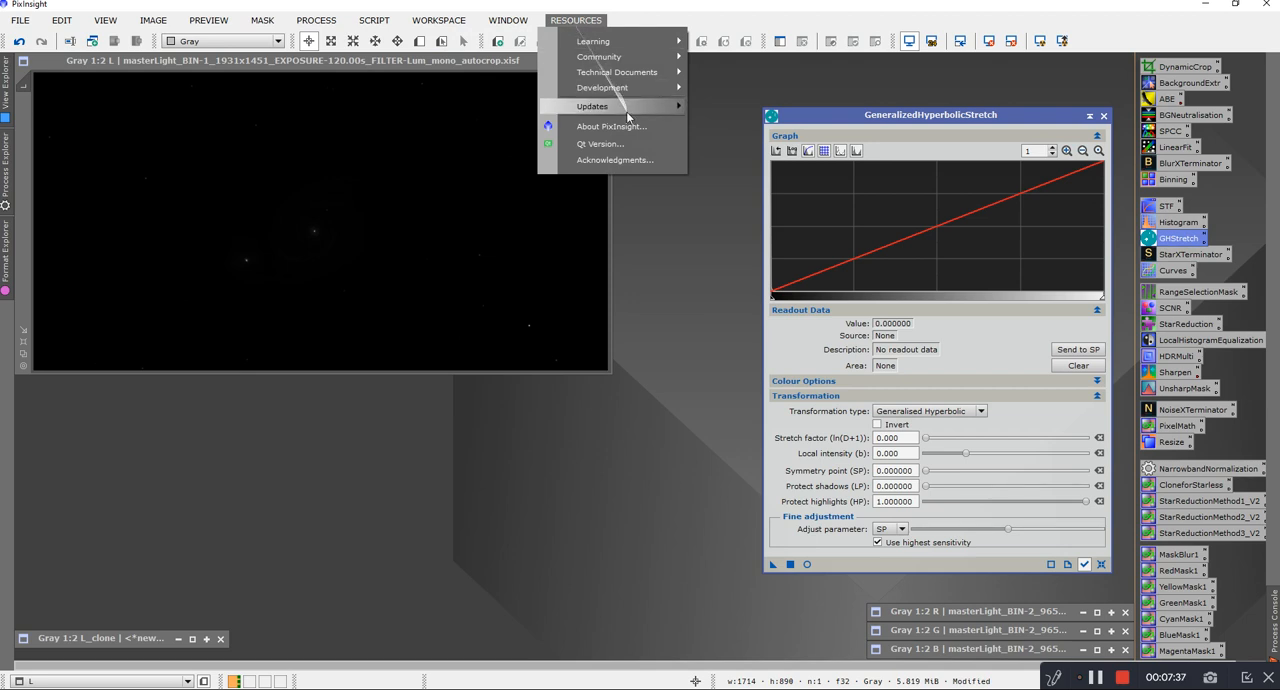
mouse_move(625, 107)
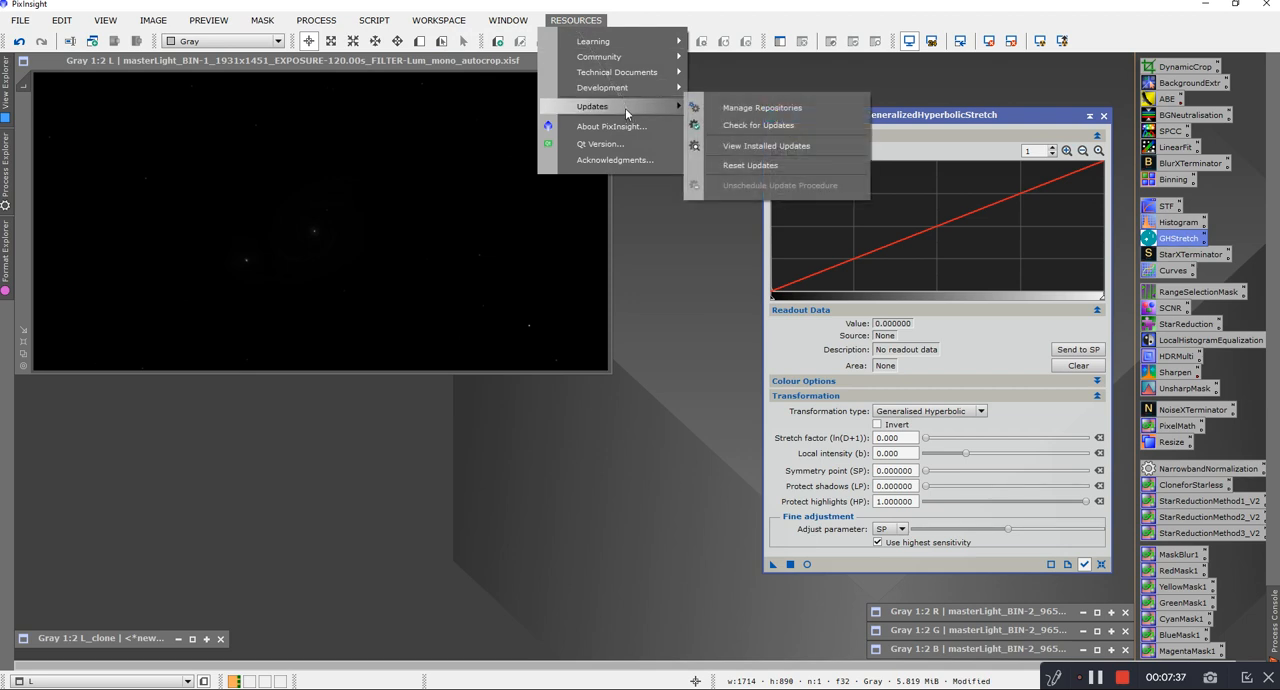
click(781, 109)
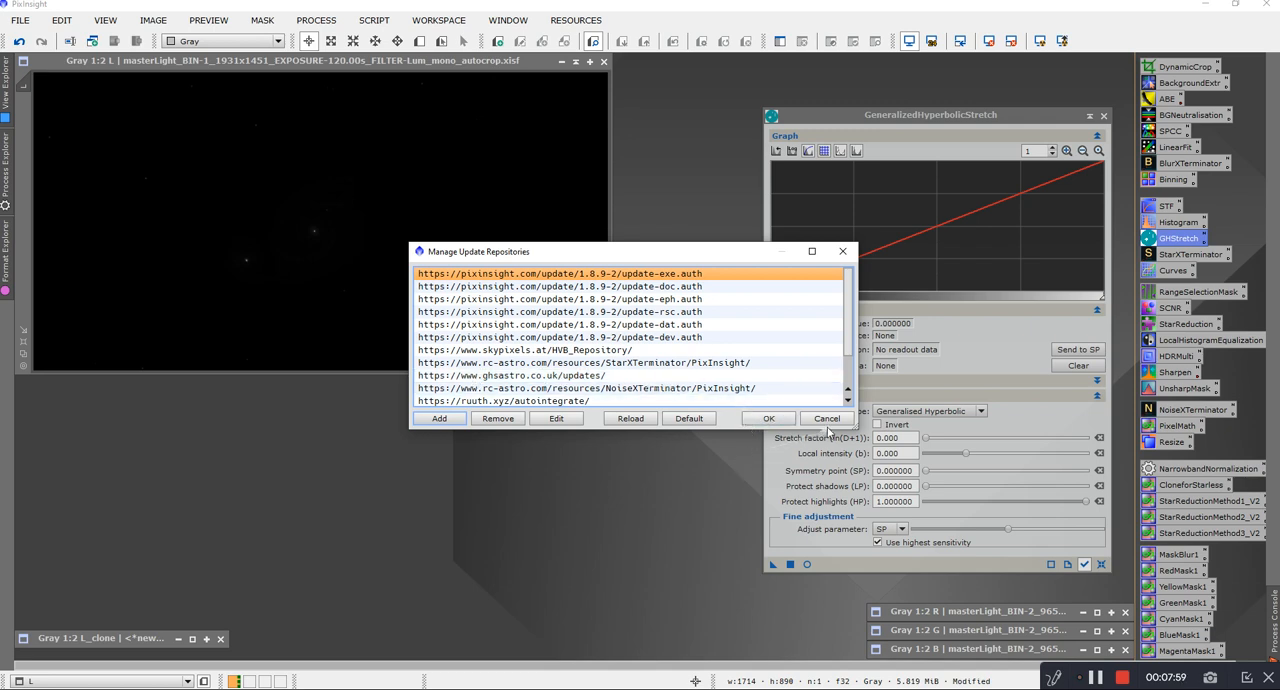
click(760, 419)
click(562, 22)
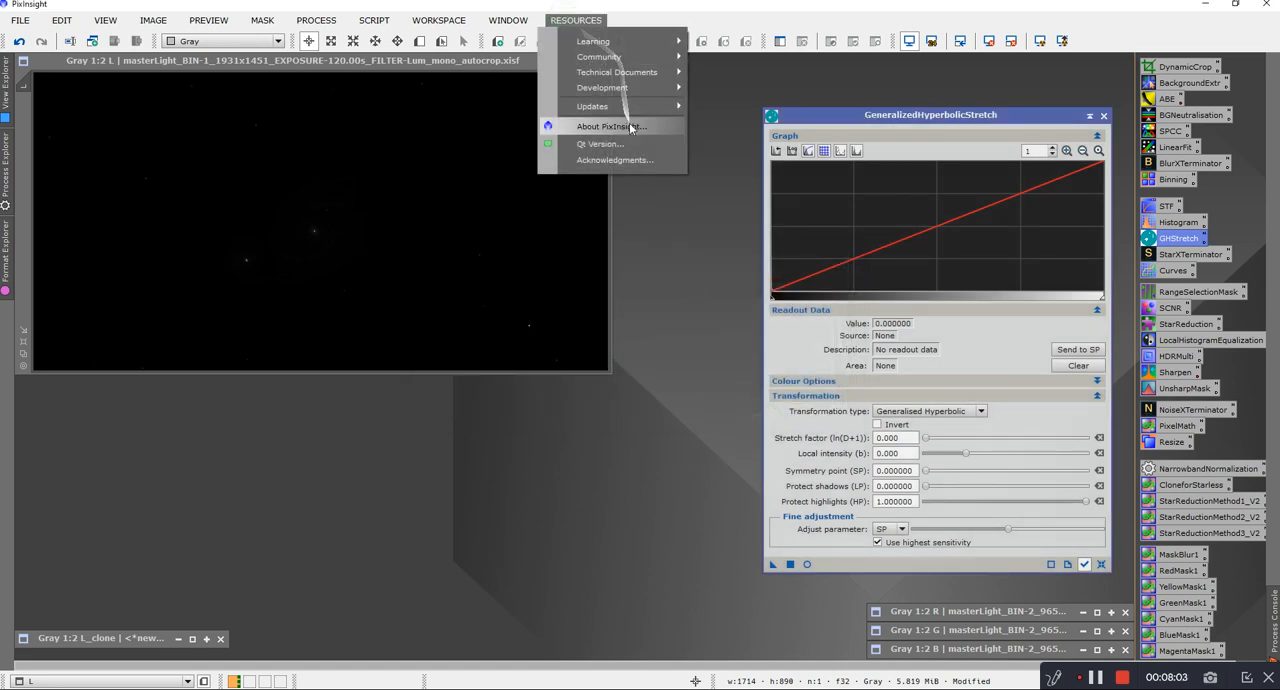
mouse_move(614, 106)
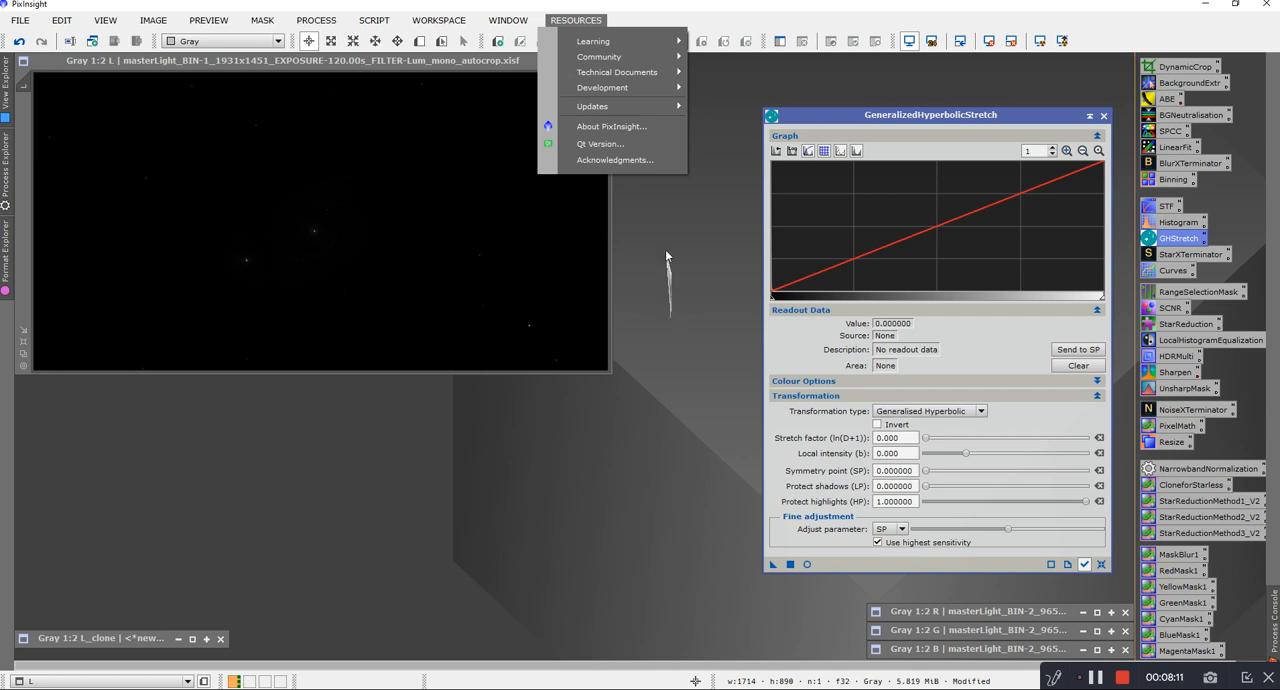
Step: Locate the GeneralisedHyperbolicStretch script among the utility scripts
click(372, 21)
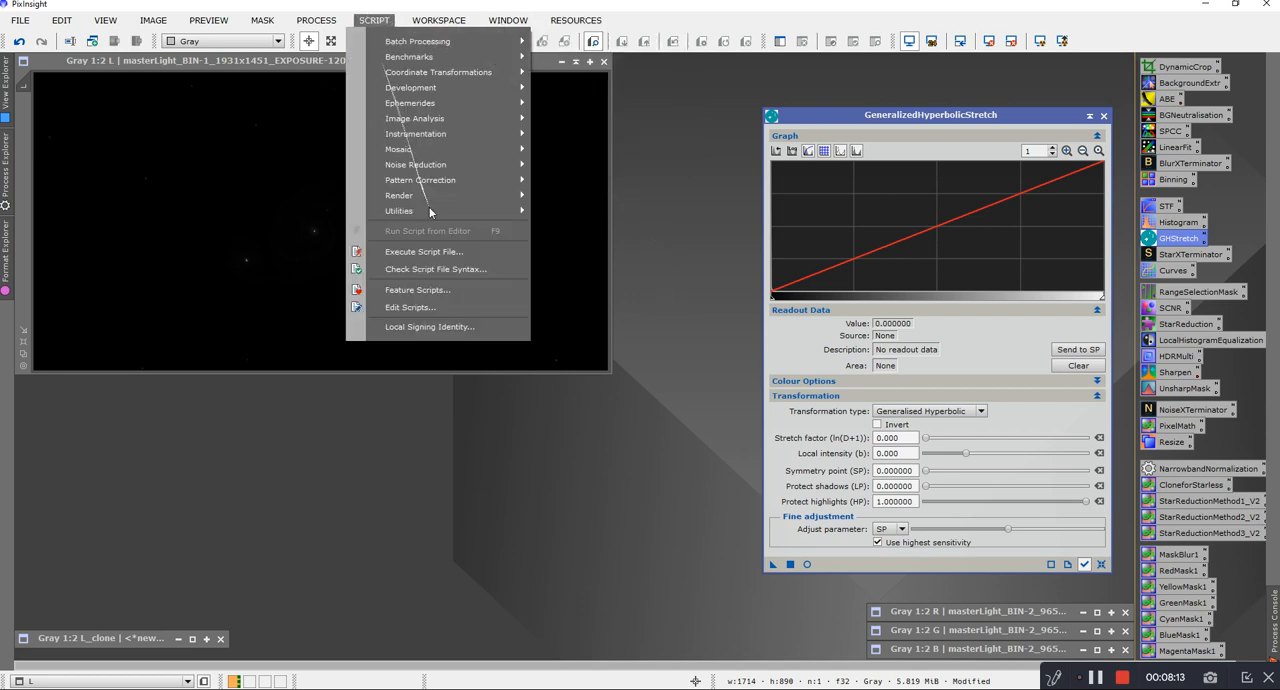
mouse_move(423, 210)
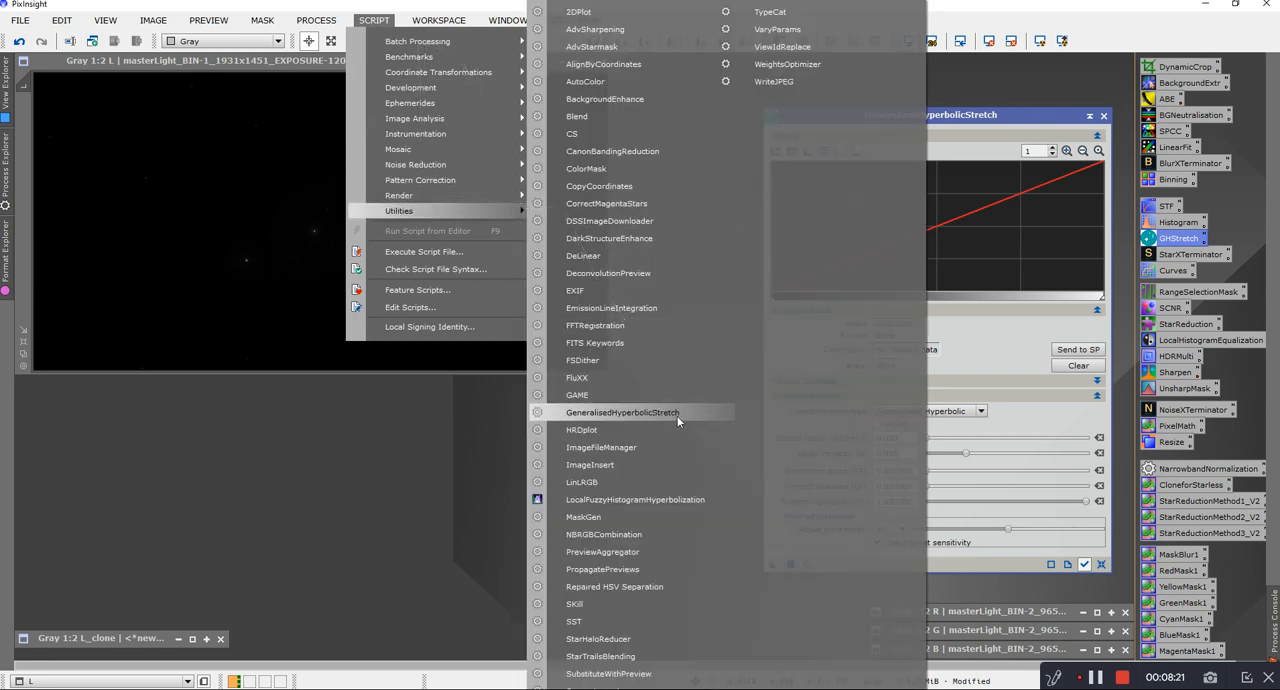
click(678, 421)
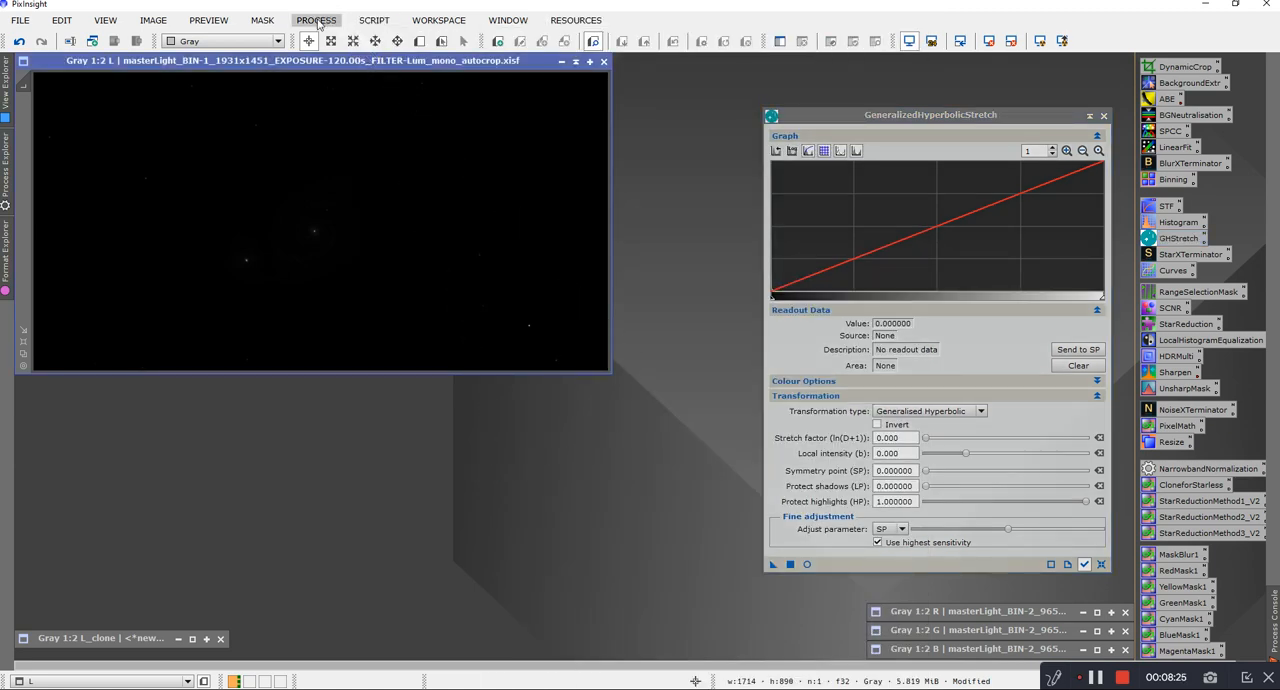
Step: Locate the GeneralizedHyperbolicStretch module in the list of all processes
click(316, 20)
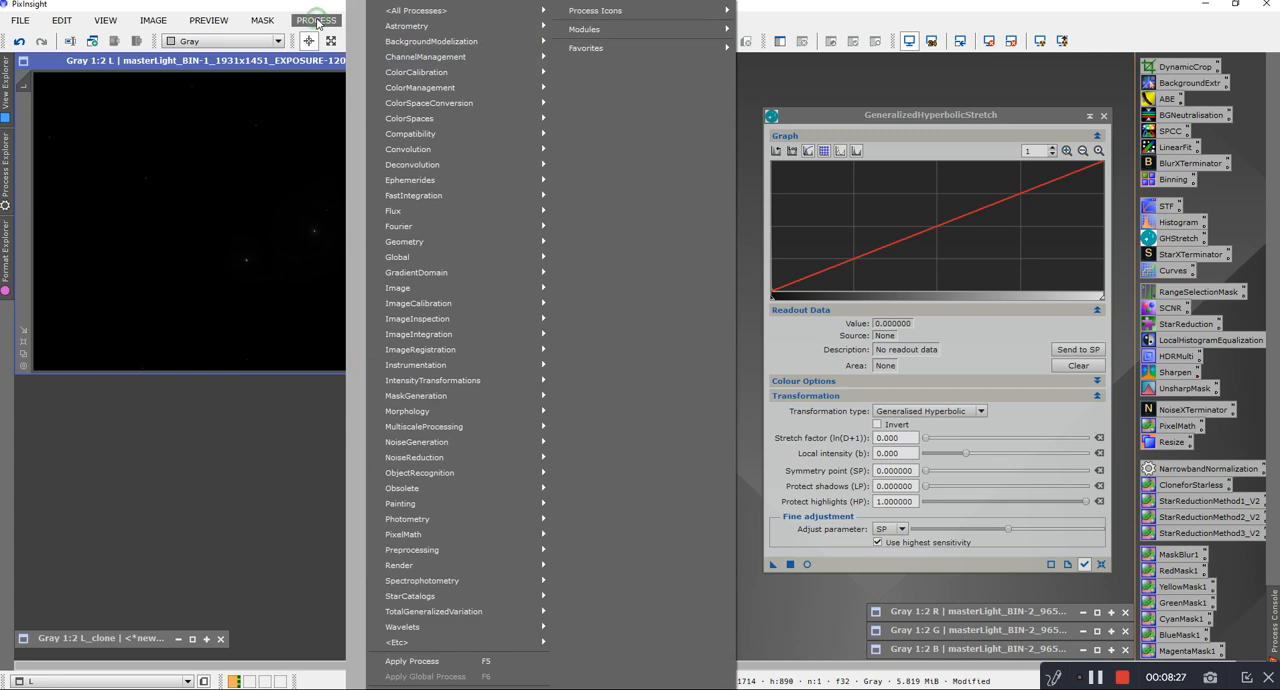
mouse_move(422, 12)
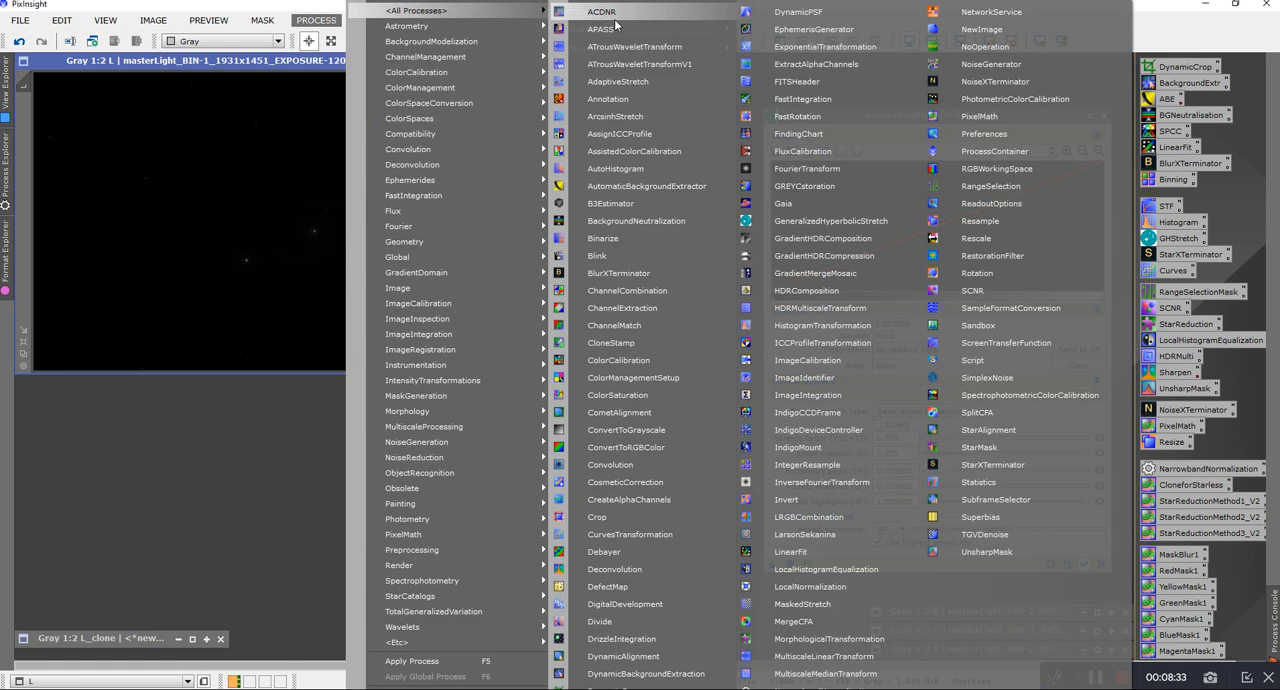
click(816, 222)
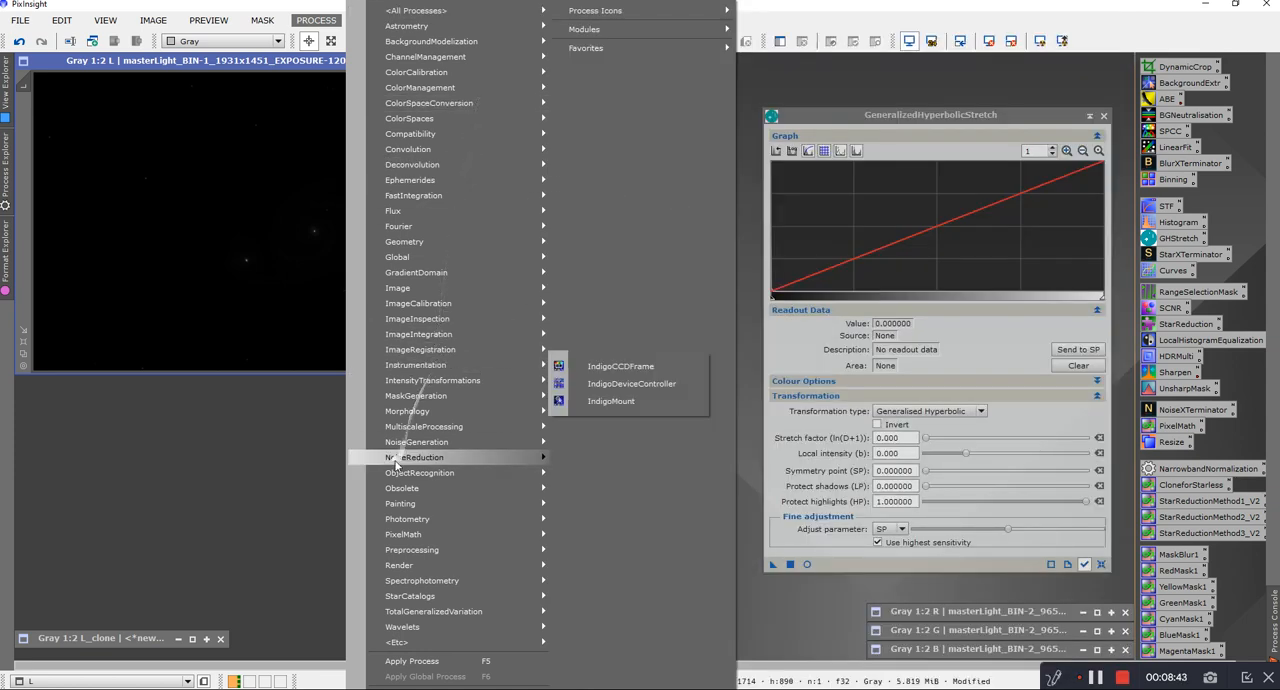
mouse_move(424, 273)
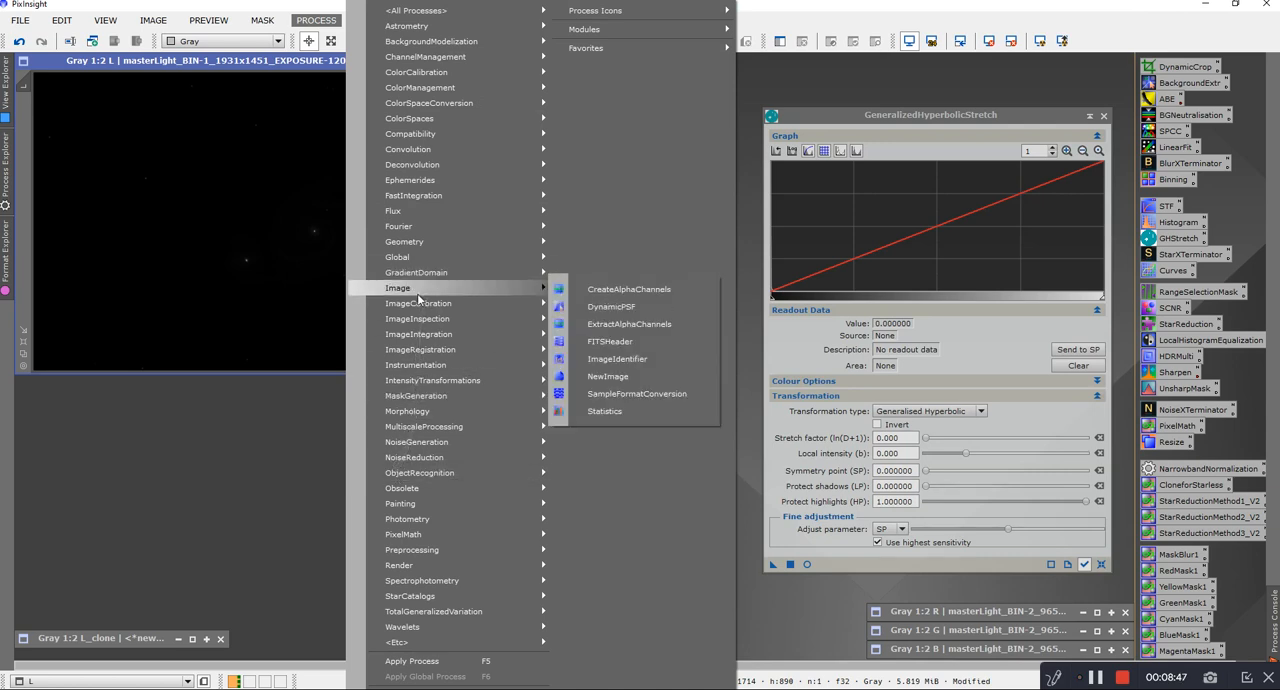
mouse_move(420, 328)
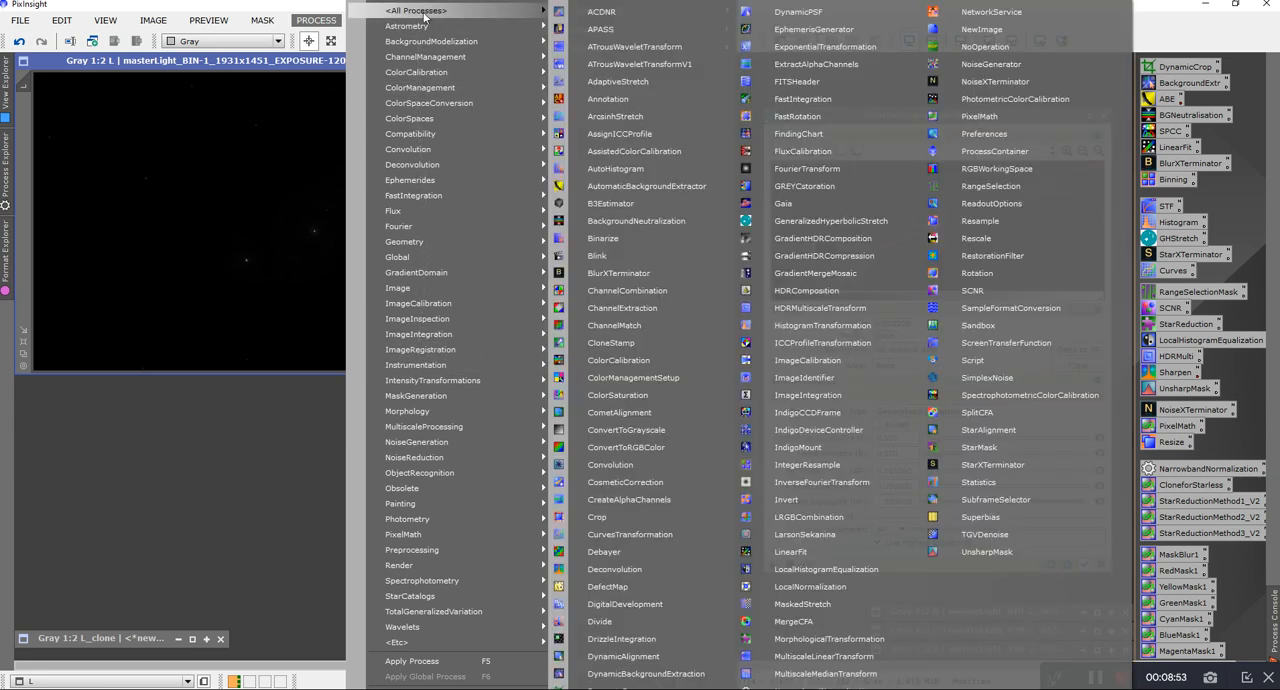
click(300, 503)
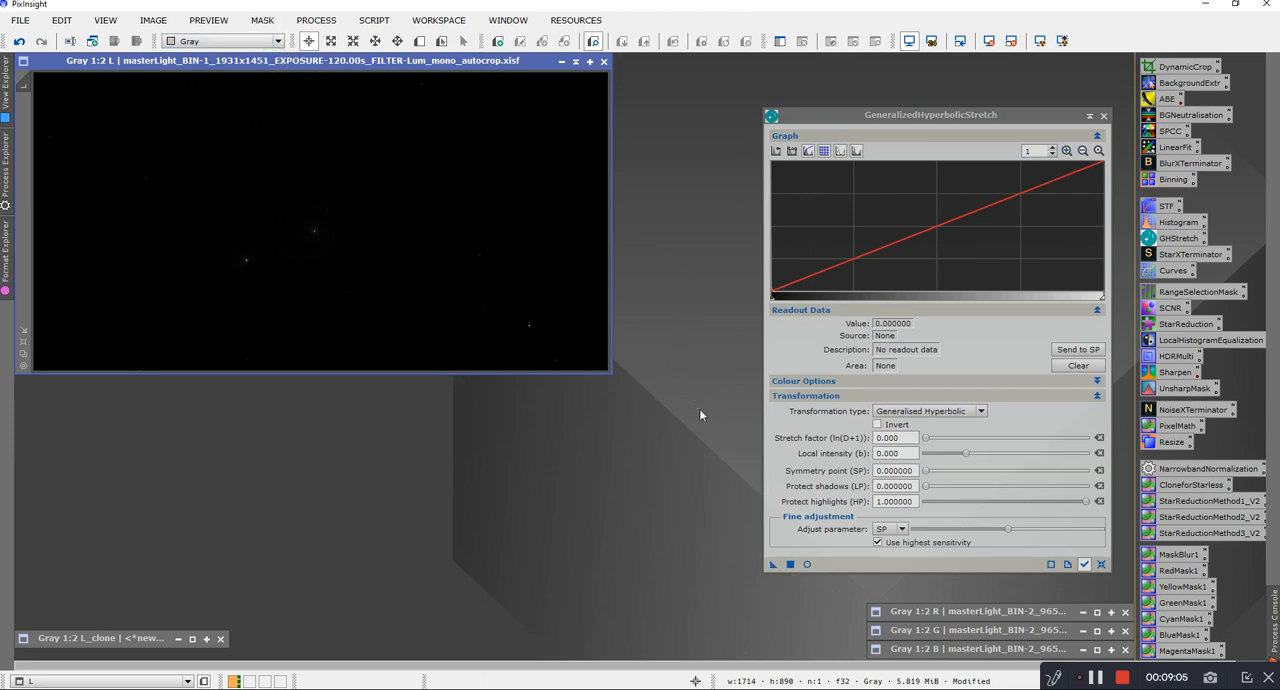
Step: Open the real-time preview of L and switch the stretch graph between 250 zoom and the full range
click(809, 565)
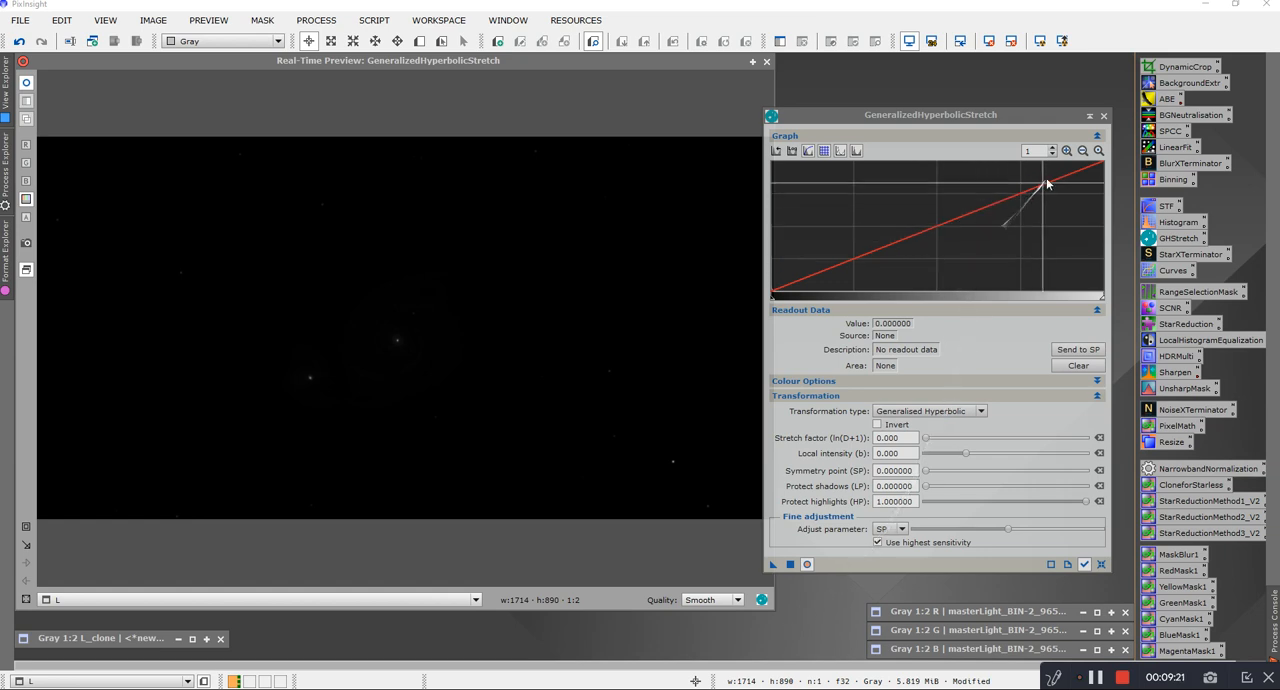
click(1067, 150)
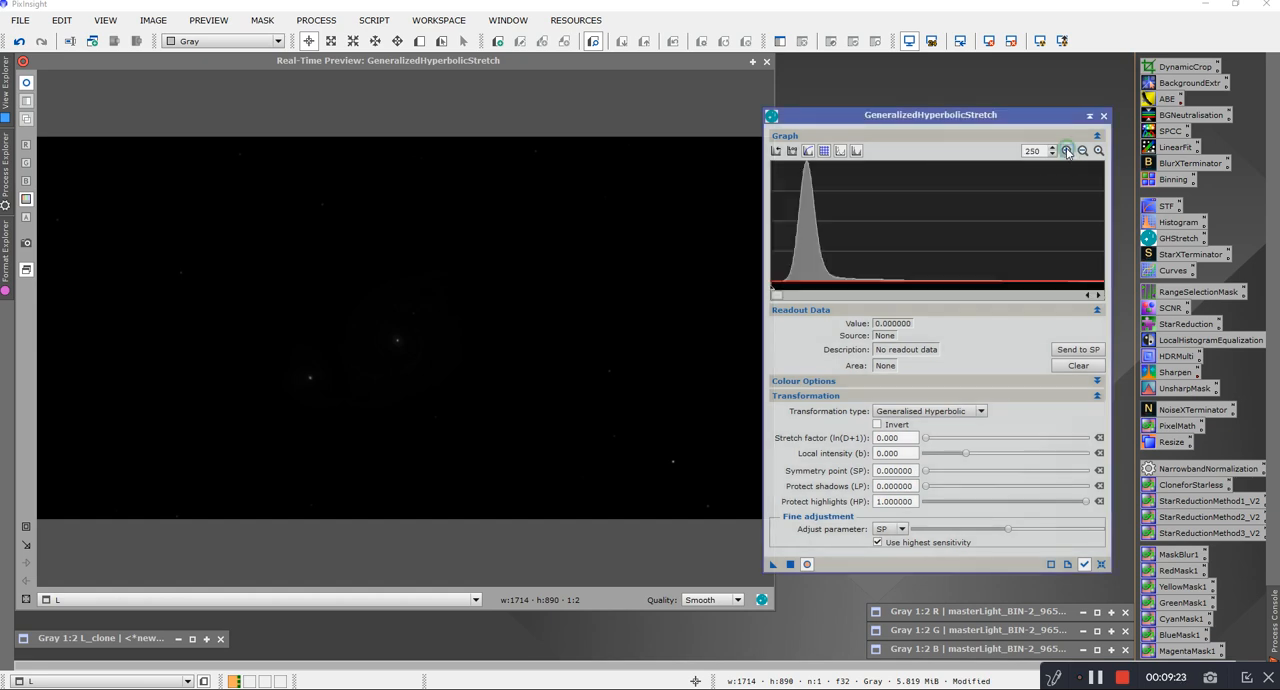
click(1083, 150)
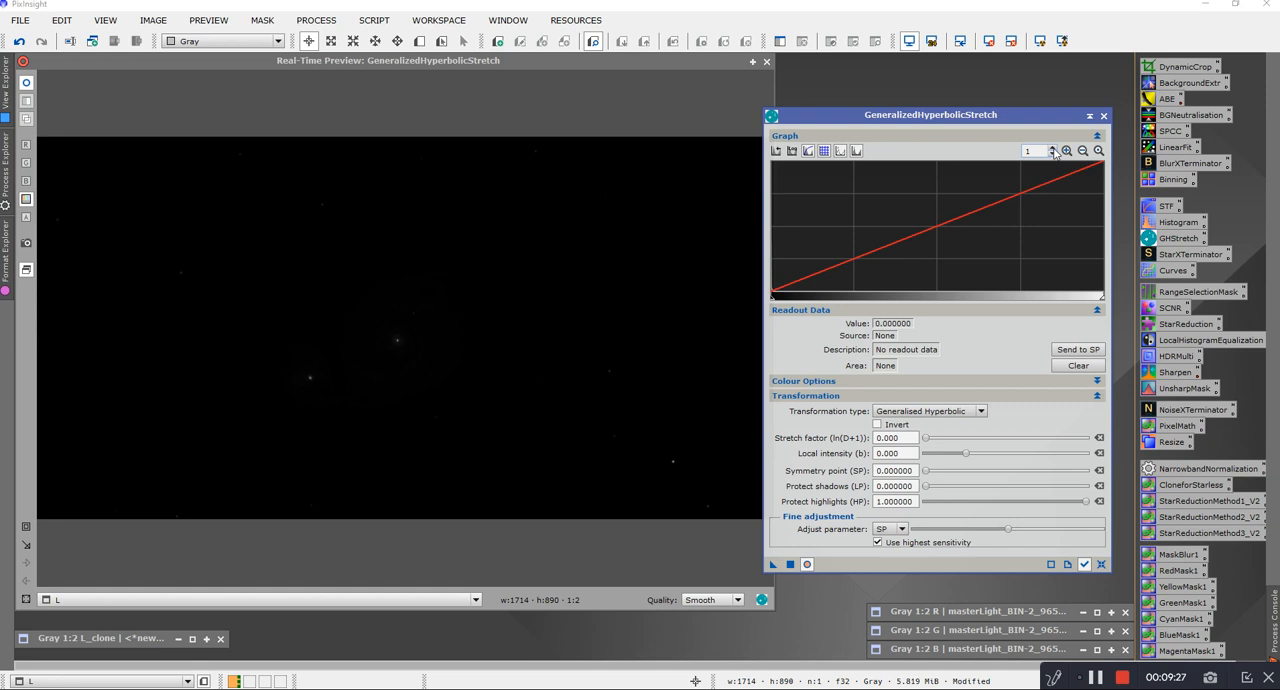
click(1067, 150)
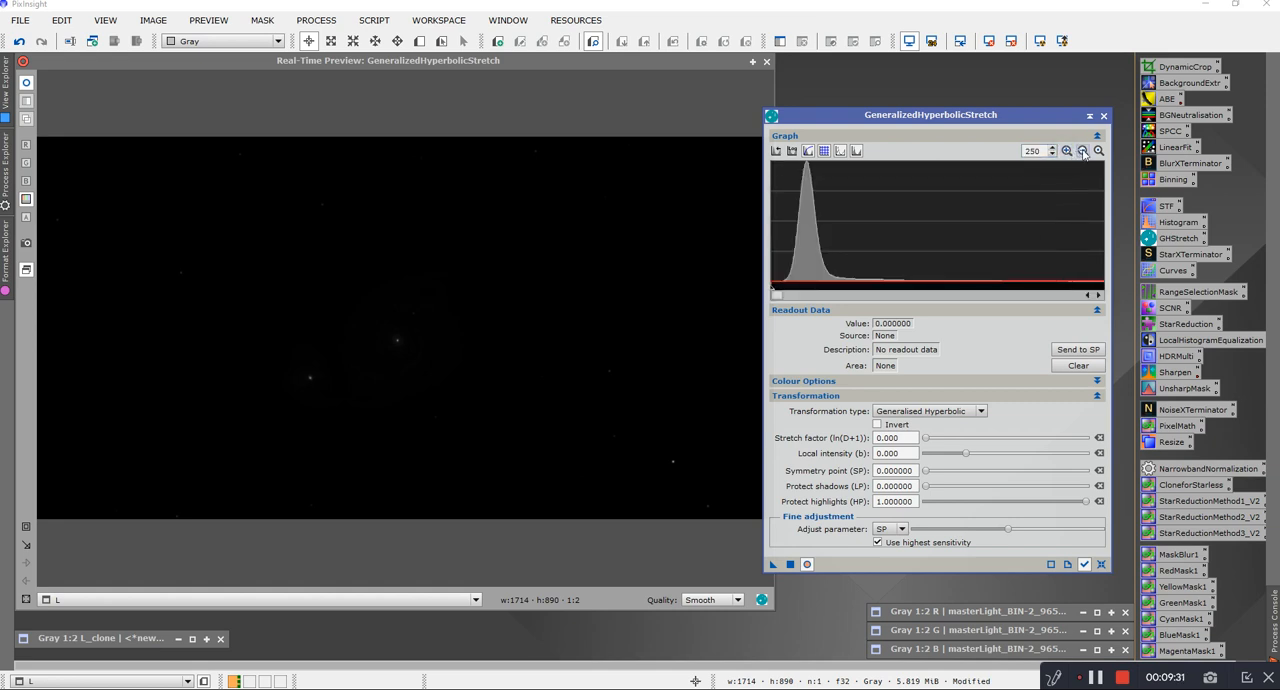
click(1082, 151)
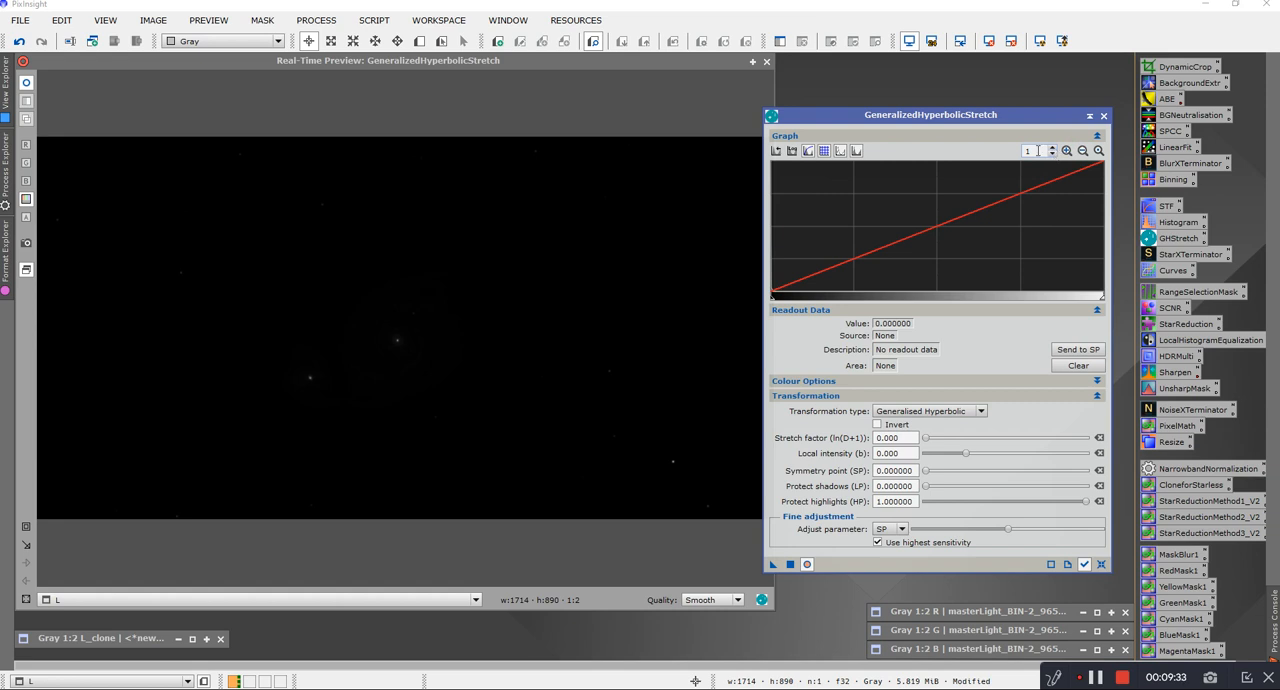
Step: View the histogram at a graph zoom of 50, and return the zoom to 1
double_click(1029, 151)
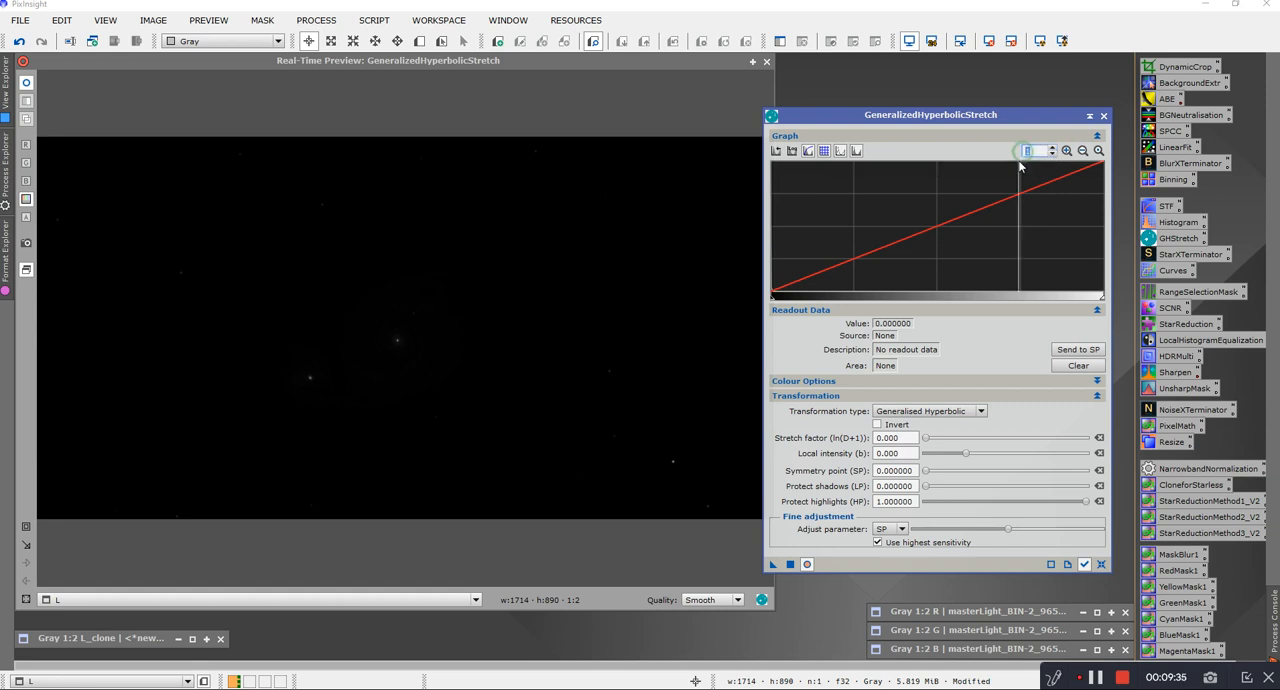
text(50)
key(Return)
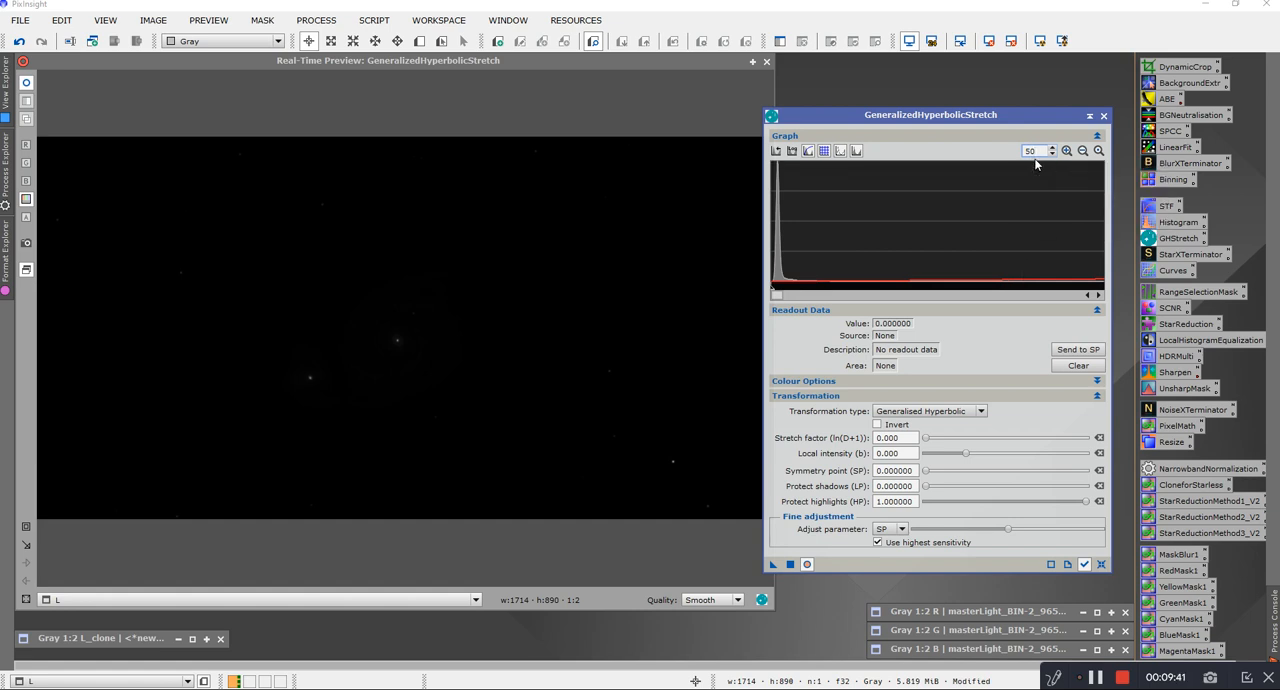
key(BackSpace)
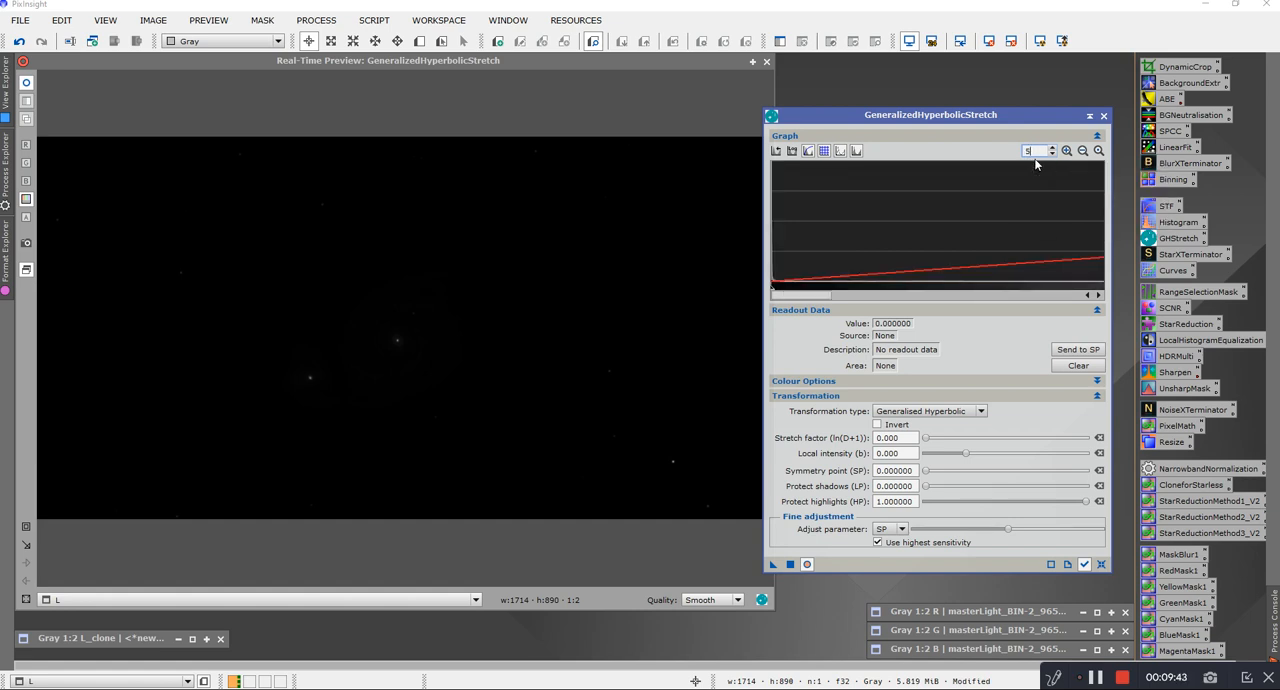
text(1)
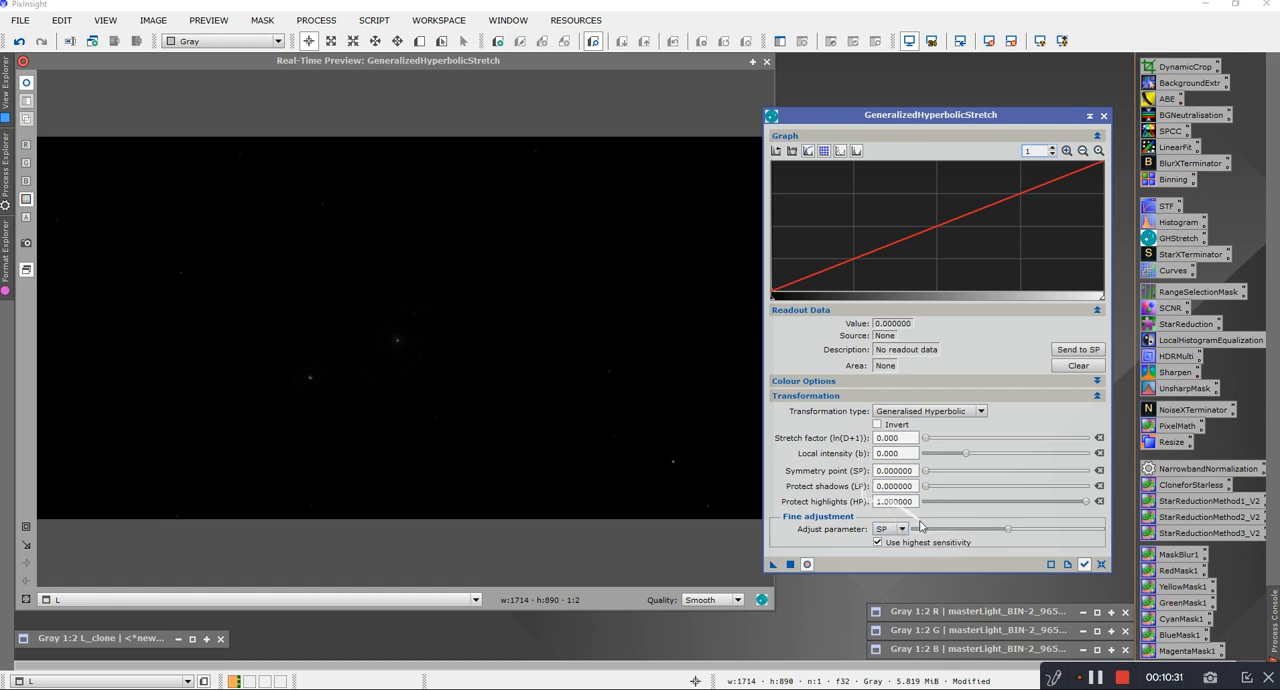
Step: Review the parameters available for fine adjustment, keeping SP selected
click(901, 529)
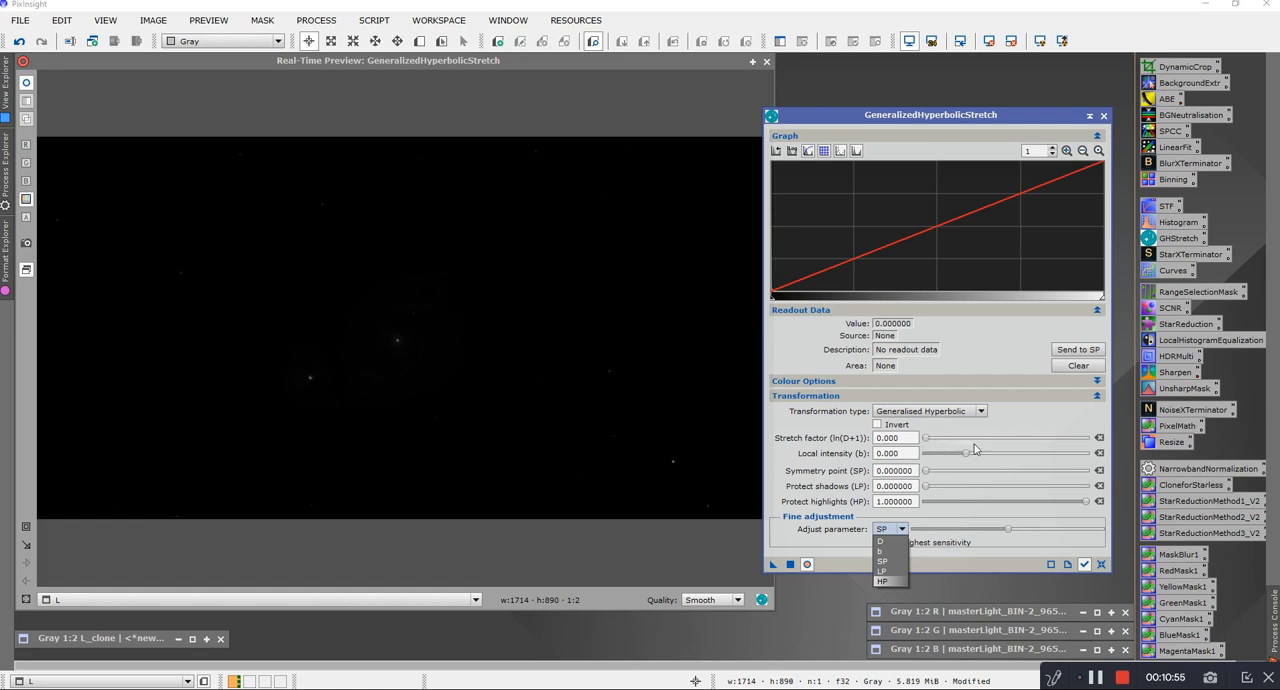
click(1000, 547)
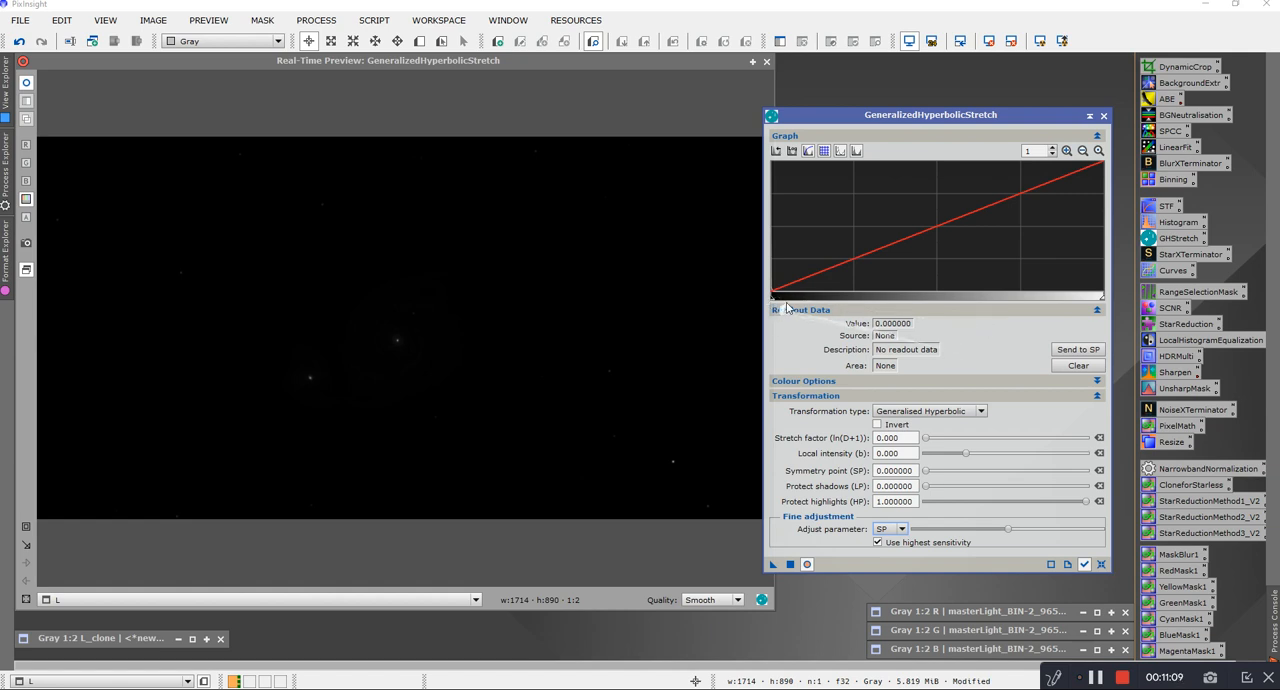
mouse_move(772, 298)
mouse_down()
mouse_move(840, 306)
mouse_move(757, 298)
mouse_up()
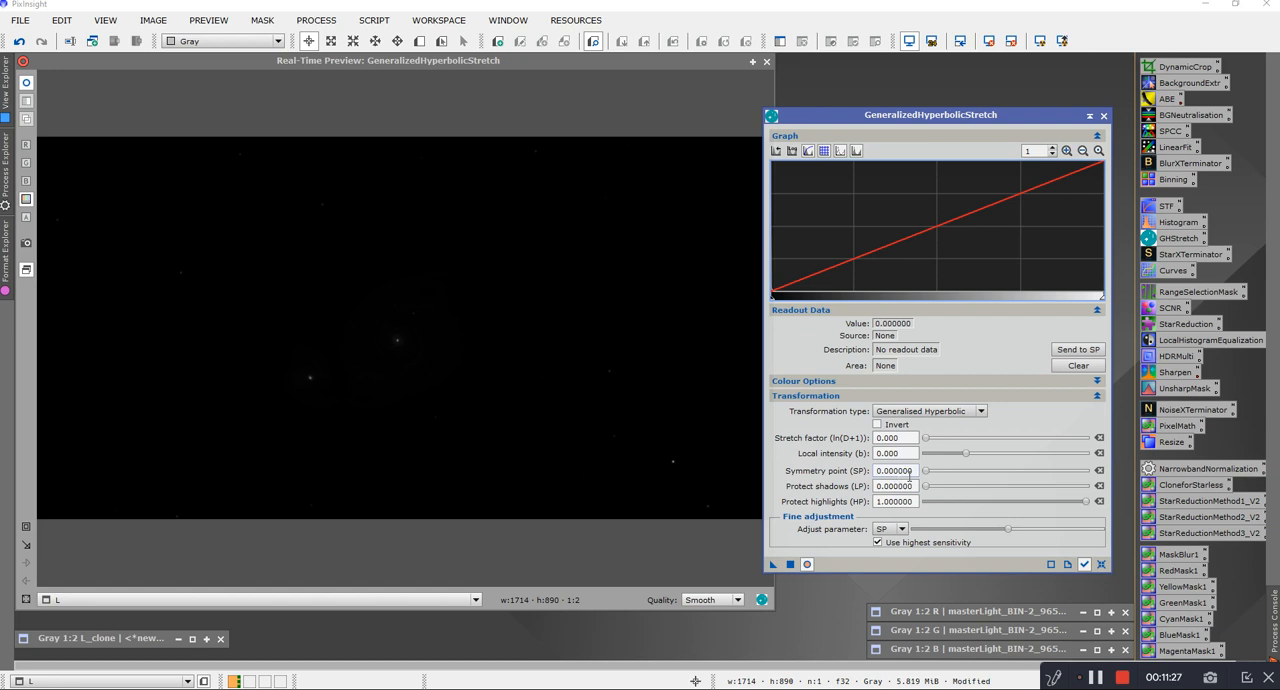
click(789, 296)
mouse_move(789, 296)
mouse_down()
mouse_move(861, 298)
mouse_move(771, 296)
mouse_up()
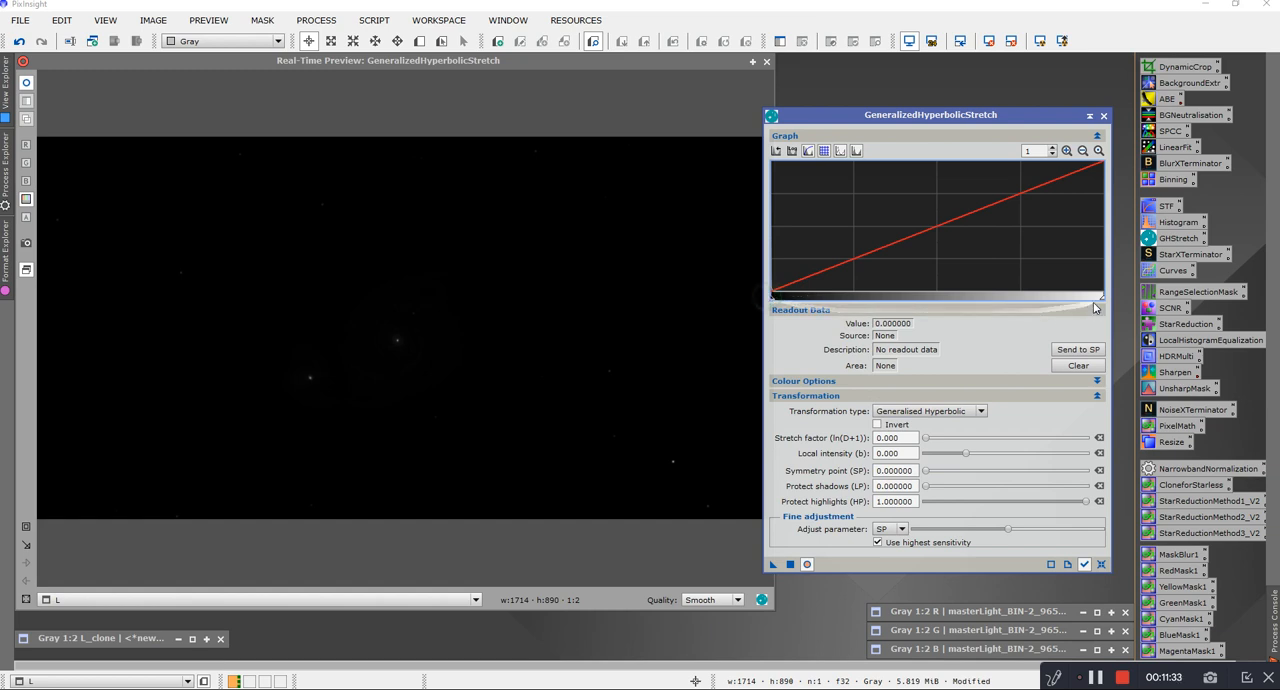
mouse_move(1103, 299)
mouse_down()
mouse_move(962, 304)
mouse_move(1105, 300)
mouse_up()
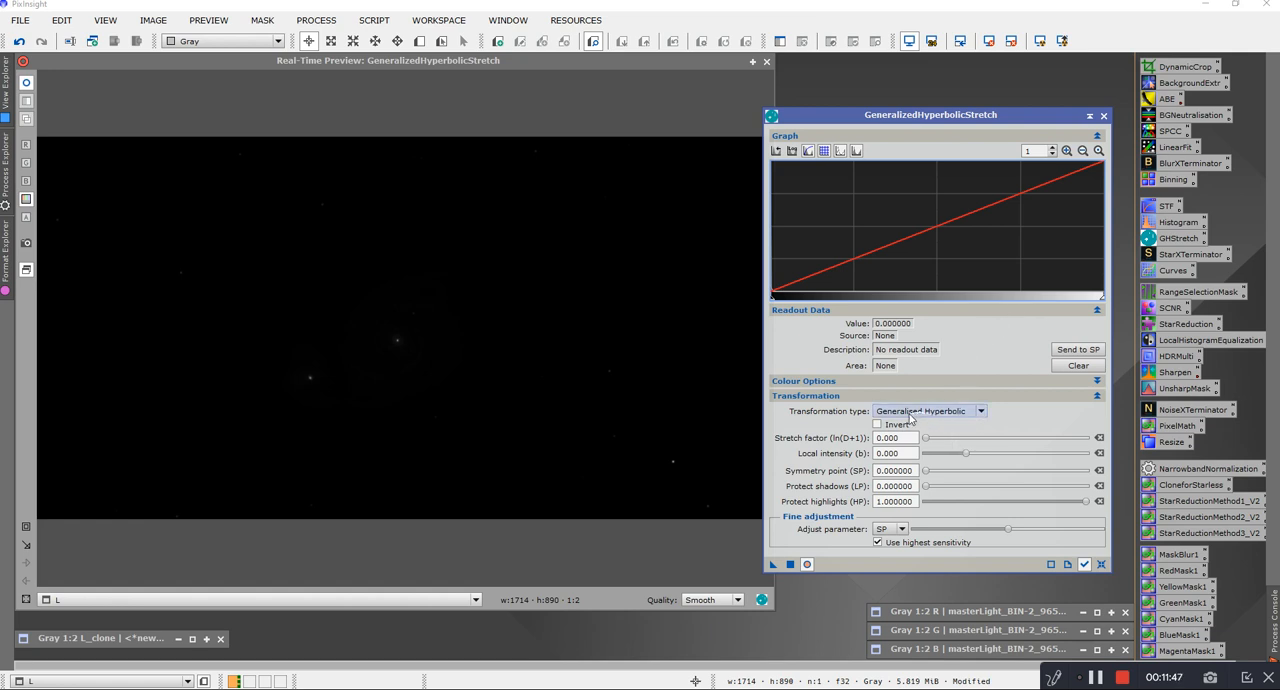
Step: Review the available transformation types, keeping Generalised Hyperbolic selected
click(981, 413)
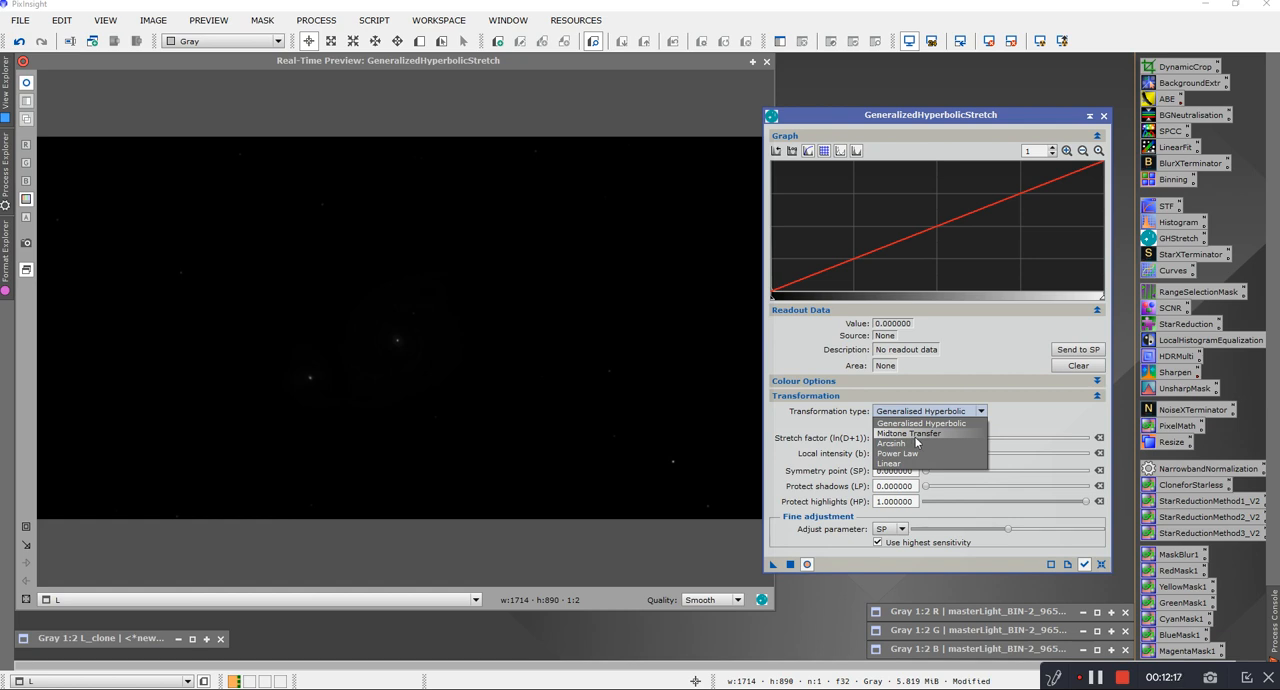
click(1042, 418)
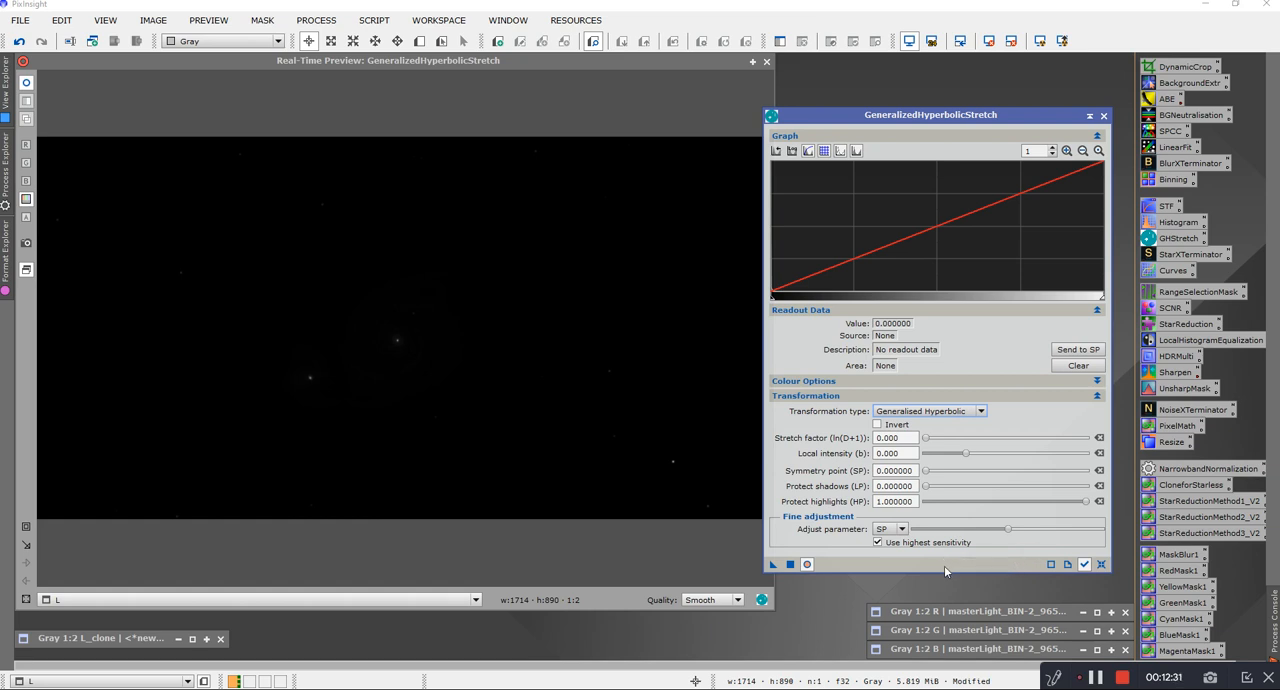
Step: Enlarge the stretch graph to a zoom of 250 to examine the histogram peak
click(1066, 151)
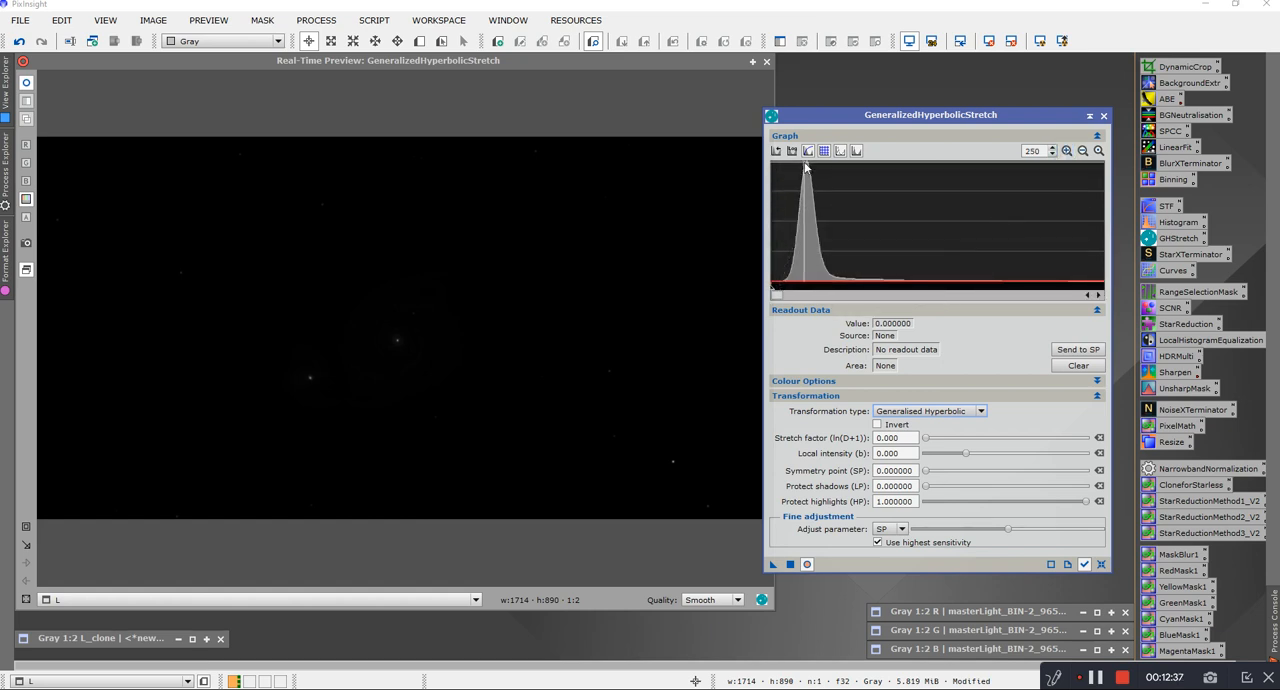
mouse_move(803, 288)
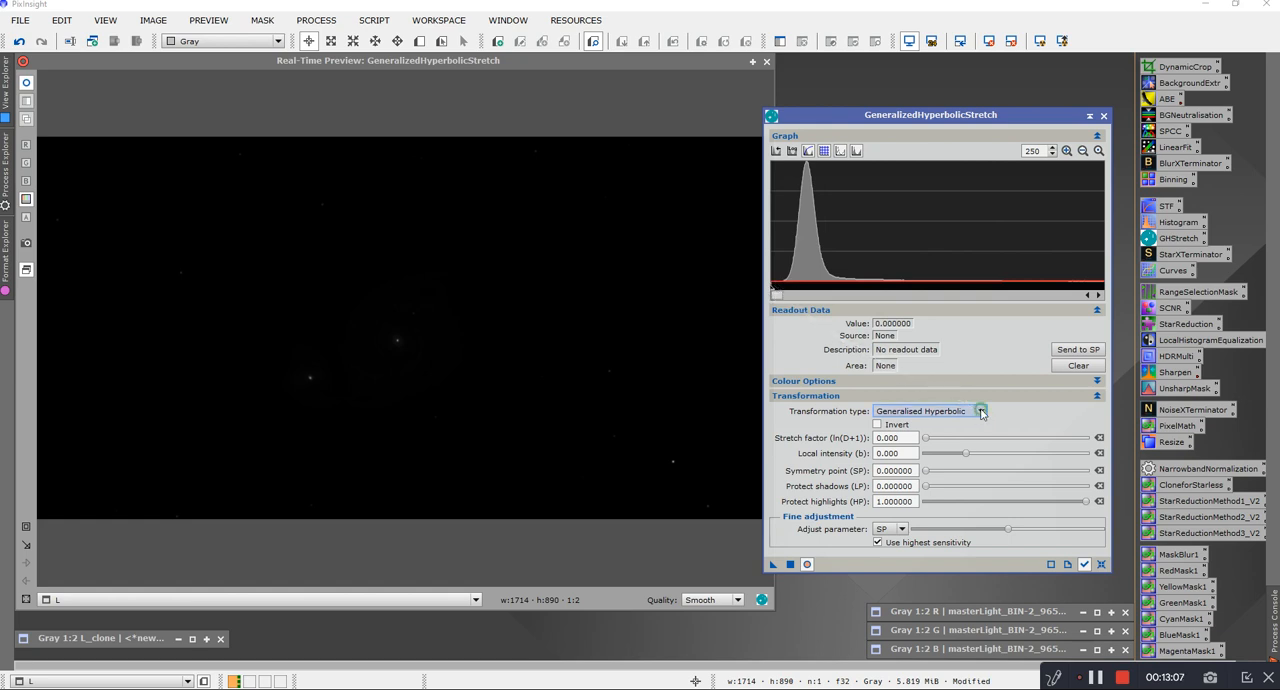
Step: Try the Linear transformation with small black point shifts on the histogram, and reset the parameters to Generalised Hyperbolic defaults
click(945, 411)
click(890, 463)
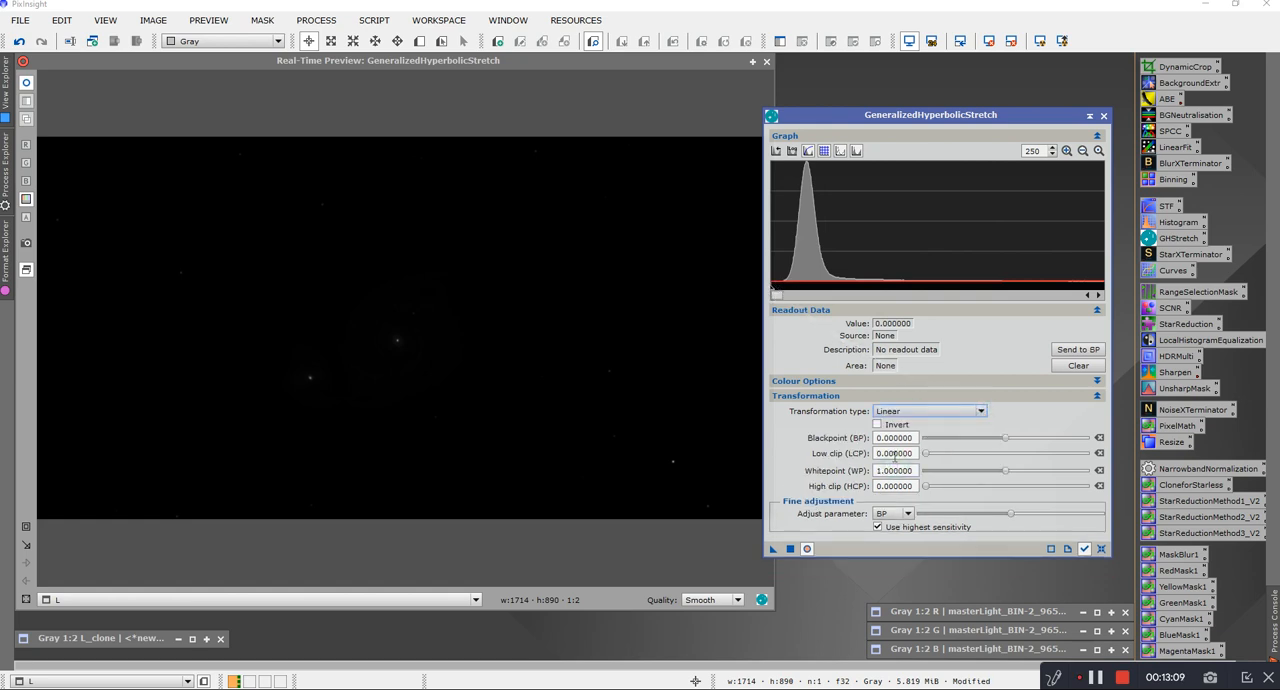
mouse_move(772, 293)
mouse_down()
mouse_move(800, 291)
mouse_move(776, 291)
mouse_up()
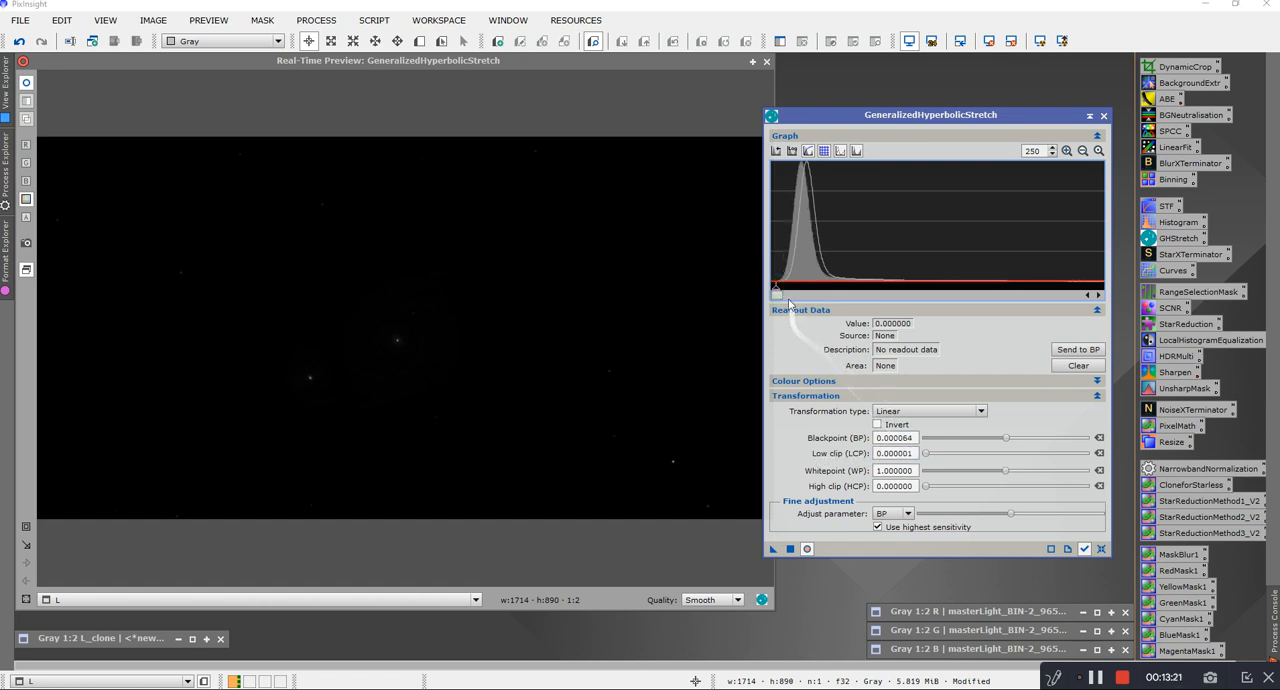
drag(776, 292, 766, 289)
drag(763, 289, 774, 290)
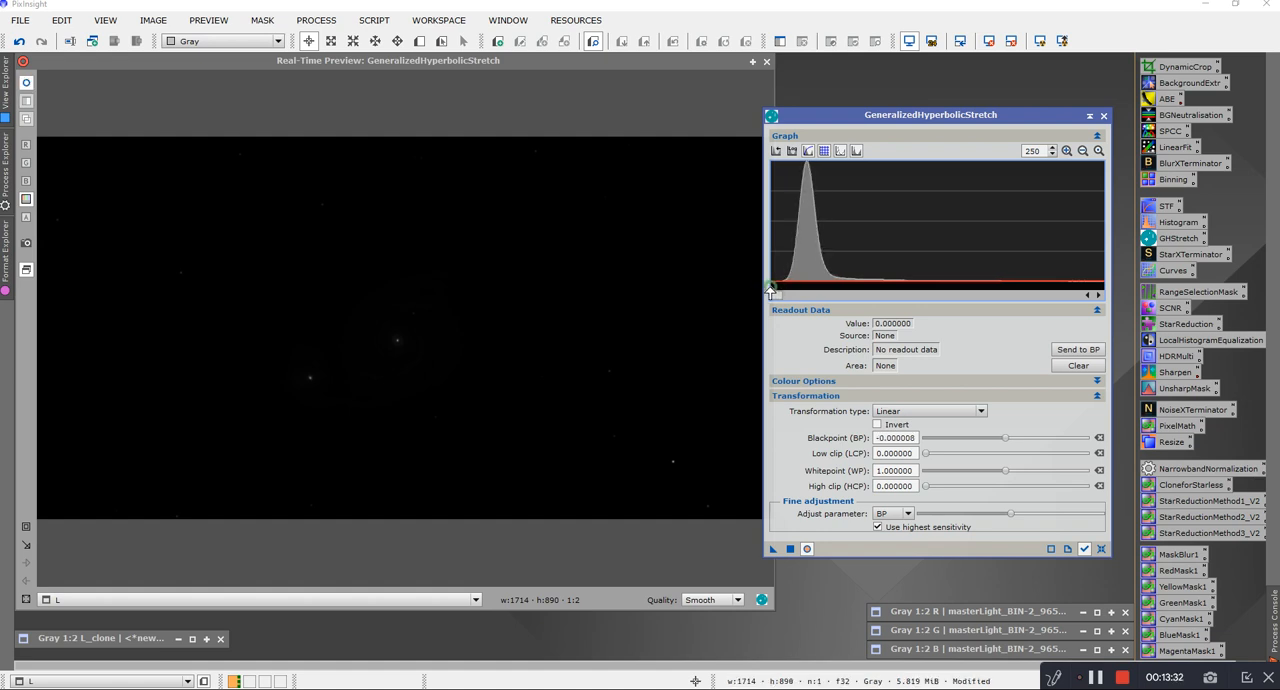
click(1101, 549)
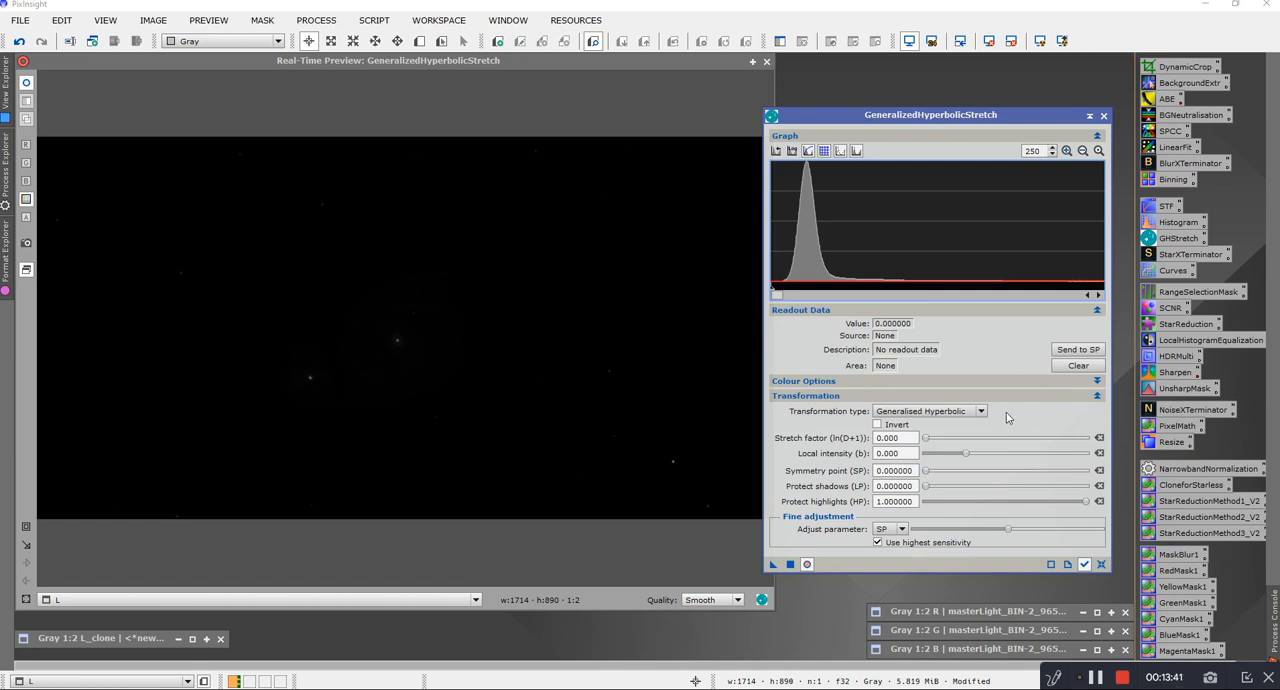
Step: Set the symmetry point to 0.000225, sampled from the histogram where the peak begins to rise from the dark end
click(789, 285)
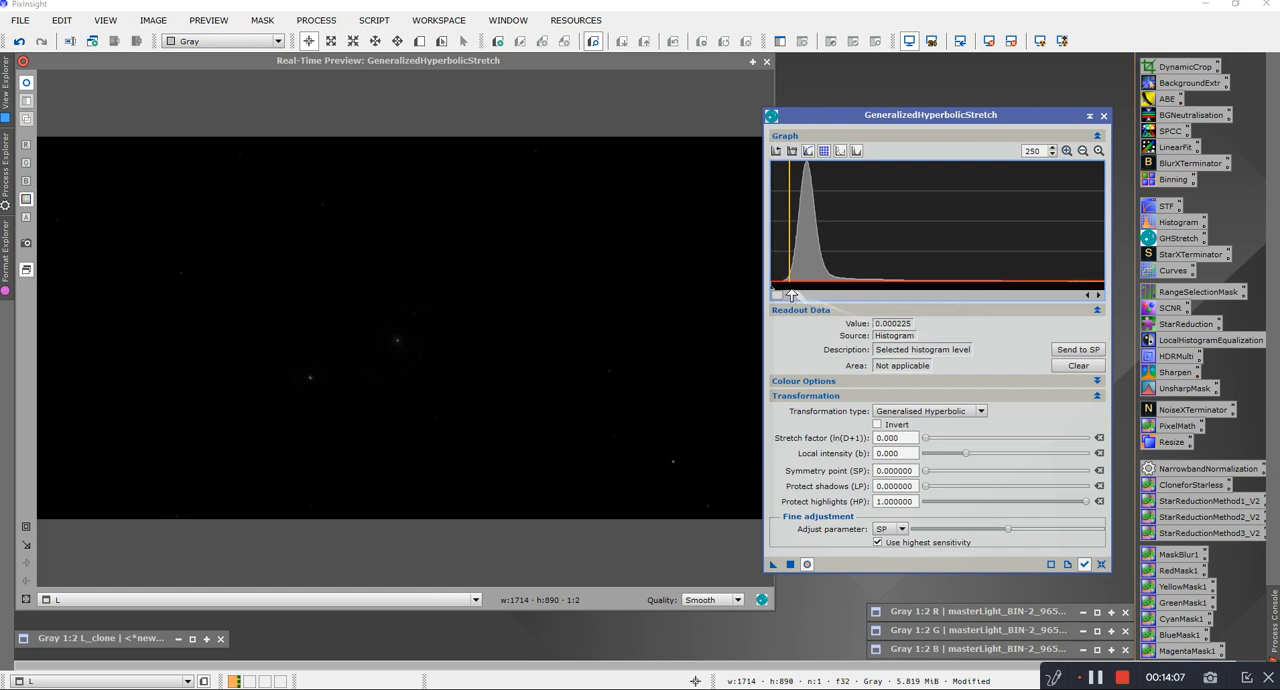
mouse_move(790, 287)
click(1079, 350)
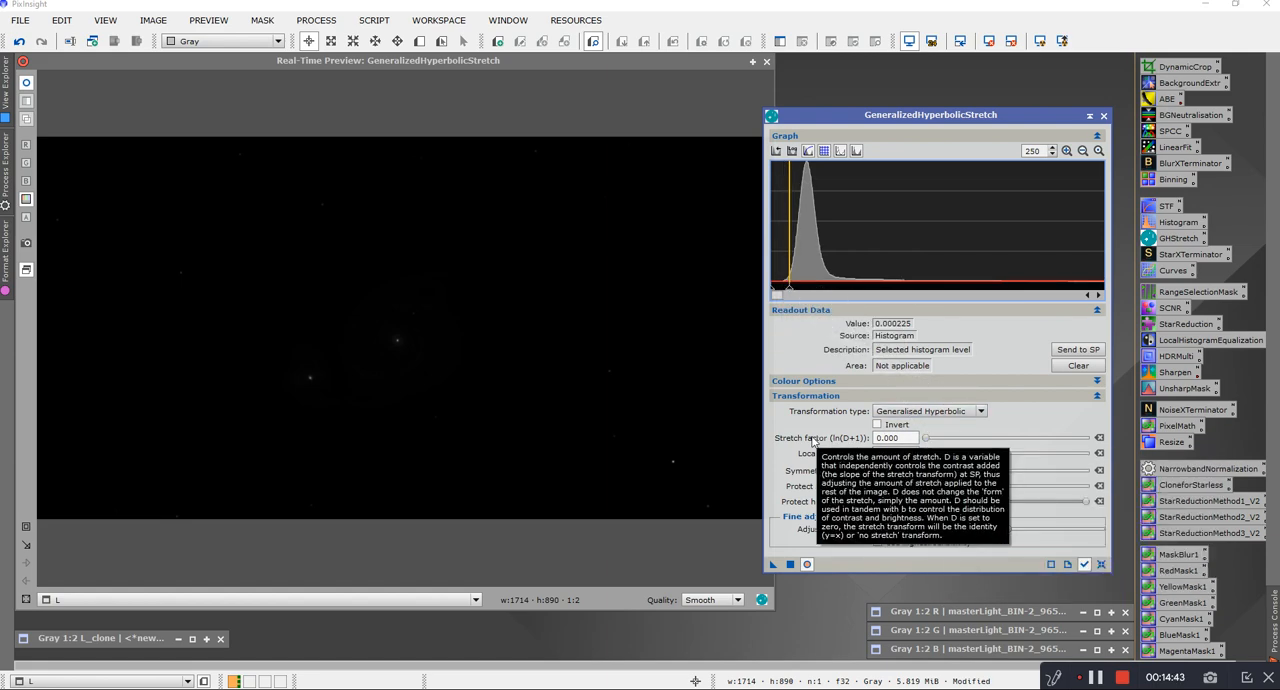
Step: Return the stretch graph to its full range and raise the stretch factor to 5.770
click(925, 440)
drag(925, 440, 929, 438)
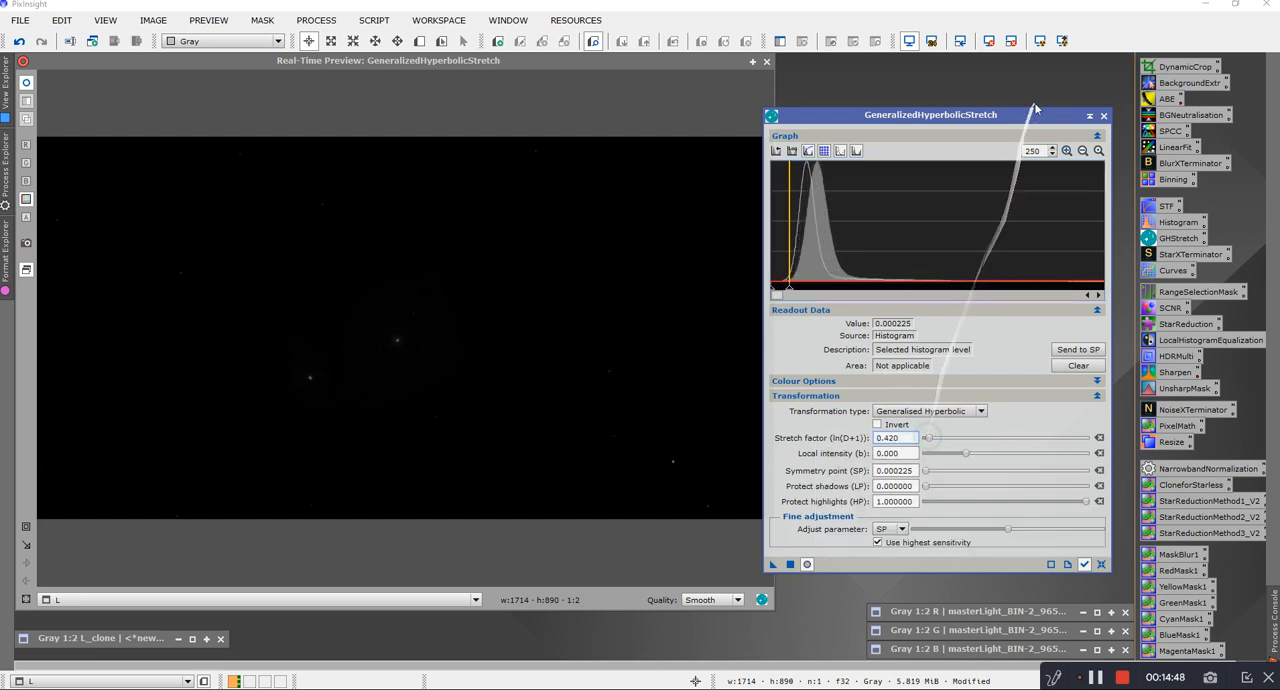
click(1083, 150)
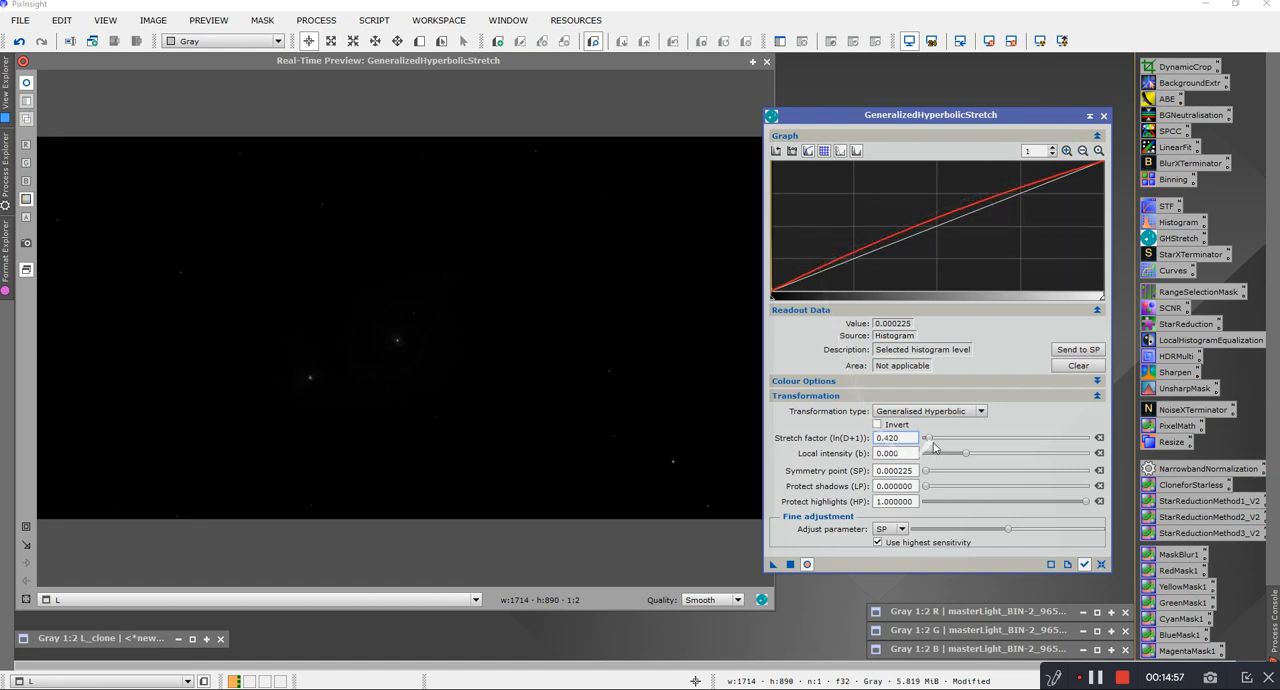
drag(930, 440, 961, 441)
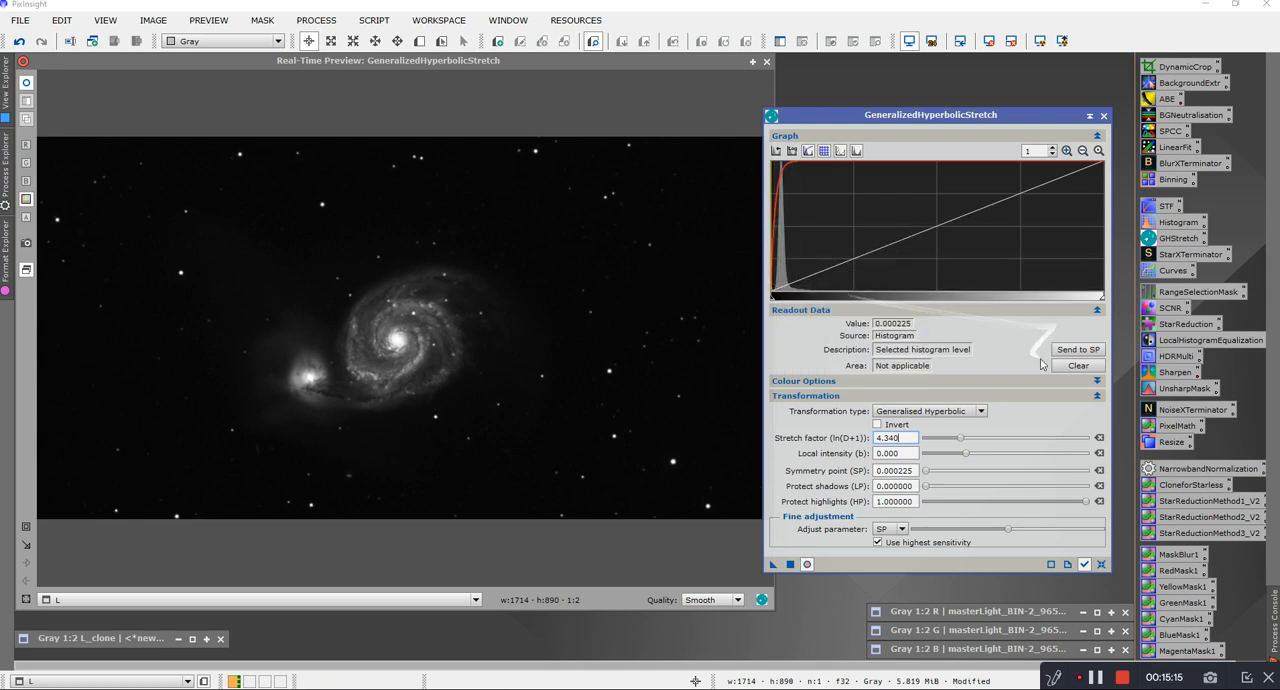
drag(960, 438, 962, 440)
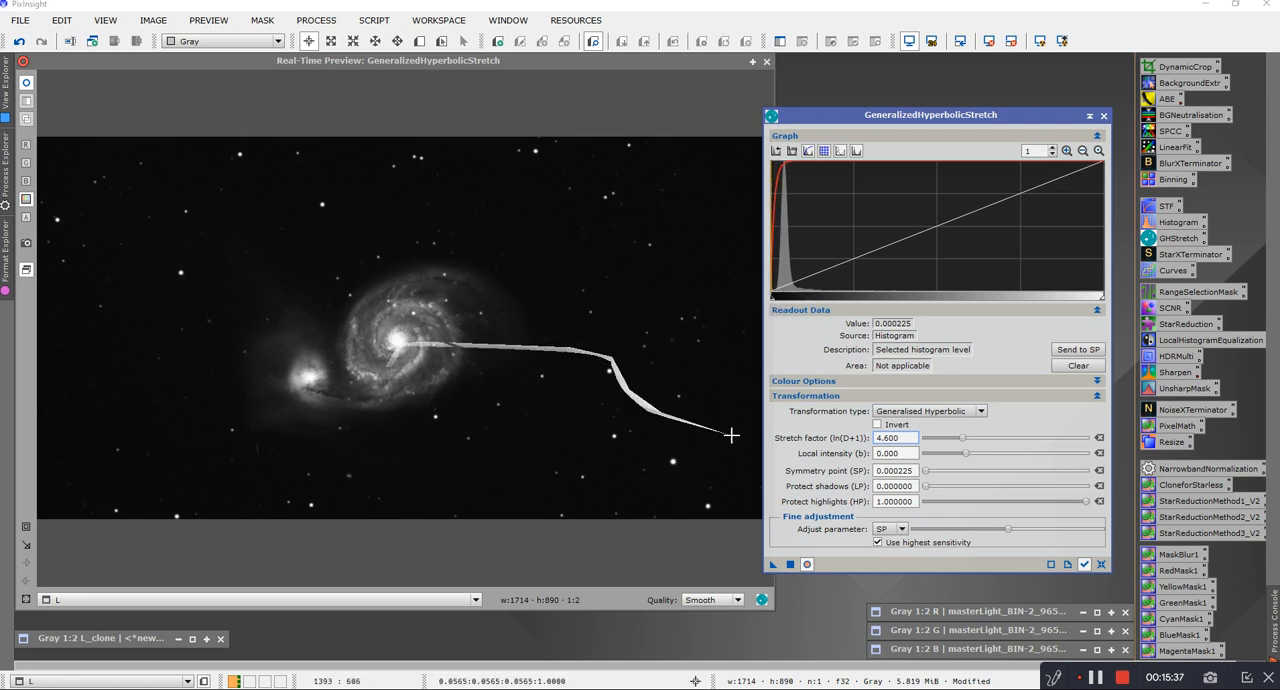
drag(964, 441, 974, 443)
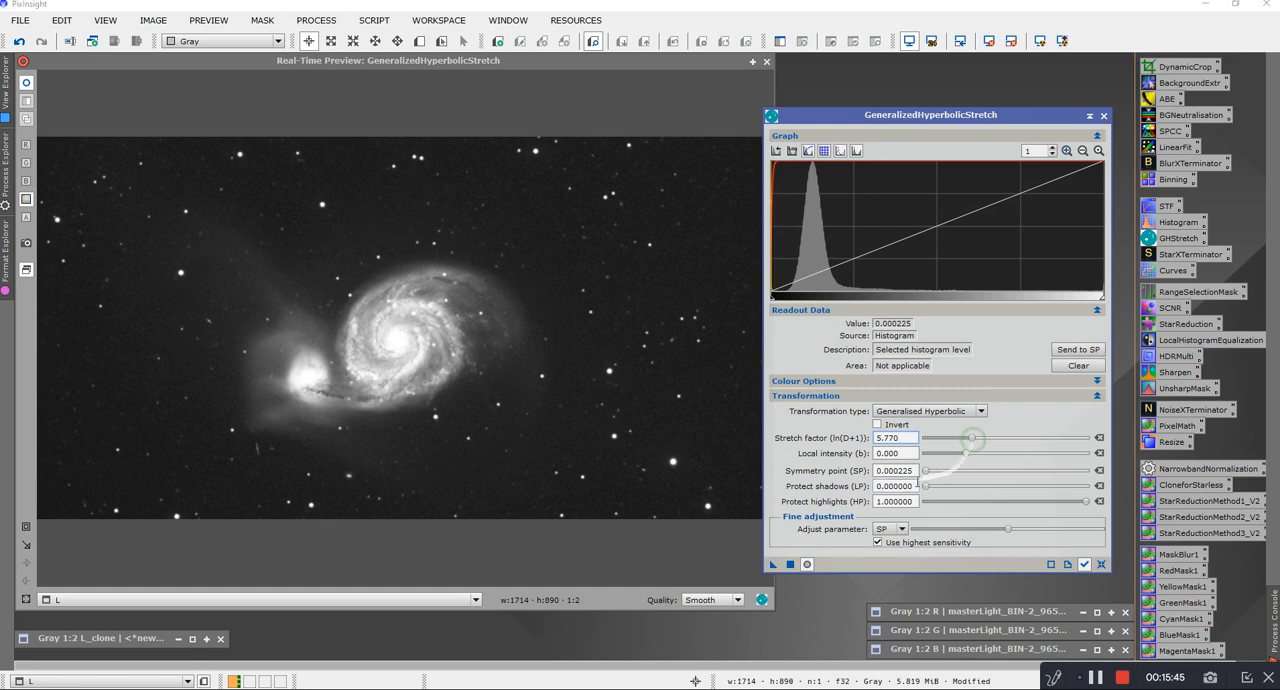
Step: Raise the local intensity to 6.970 to protect the bright galaxy core and stars
mouse_move(878, 466)
mouse_move(968, 459)
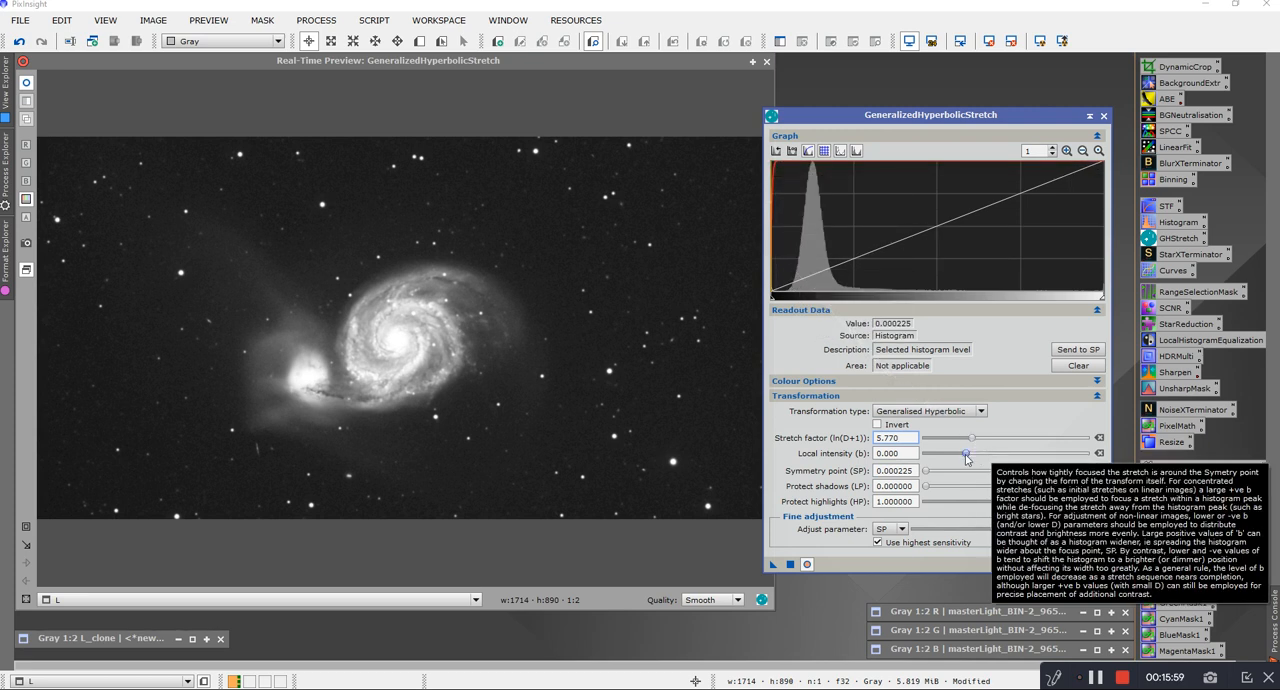
drag(966, 458, 1001, 467)
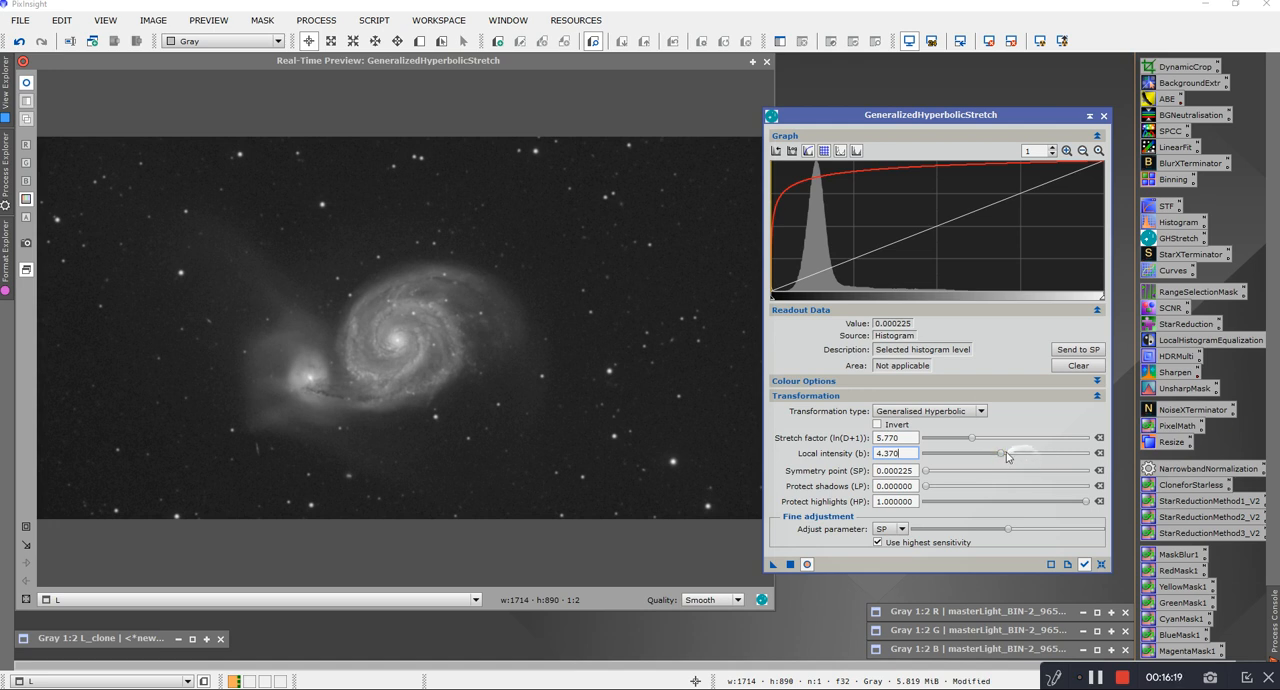
mouse_move(1001, 454)
mouse_down()
mouse_move(1038, 459)
mouse_move(1001, 460)
mouse_move(1022, 457)
mouse_up()
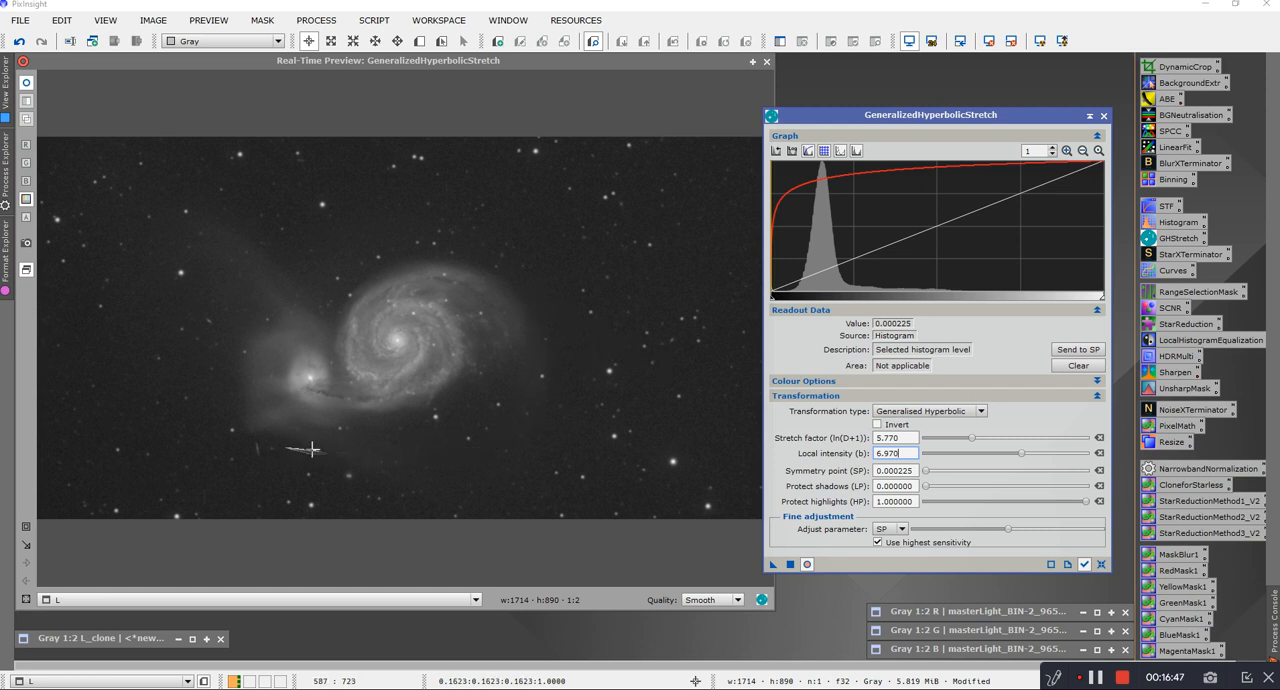
Step: Apply this first stretch to L and reset the stretch parameters to their defaults
click(790, 564)
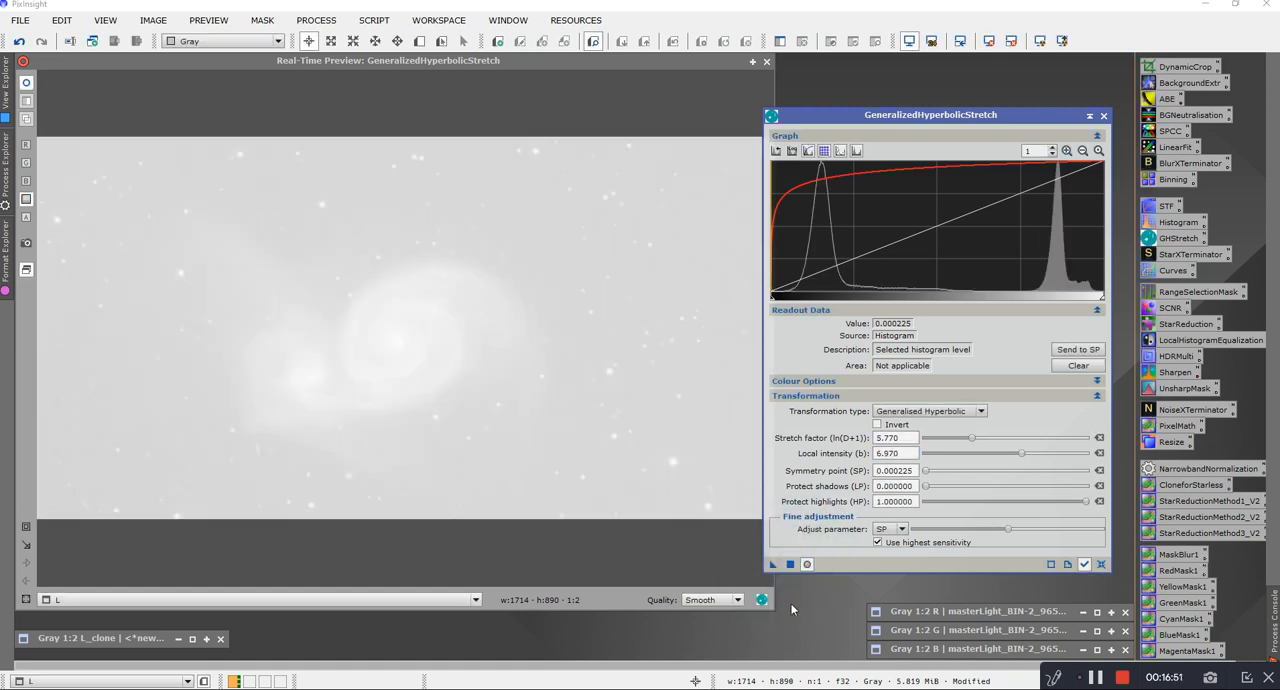
click(1101, 564)
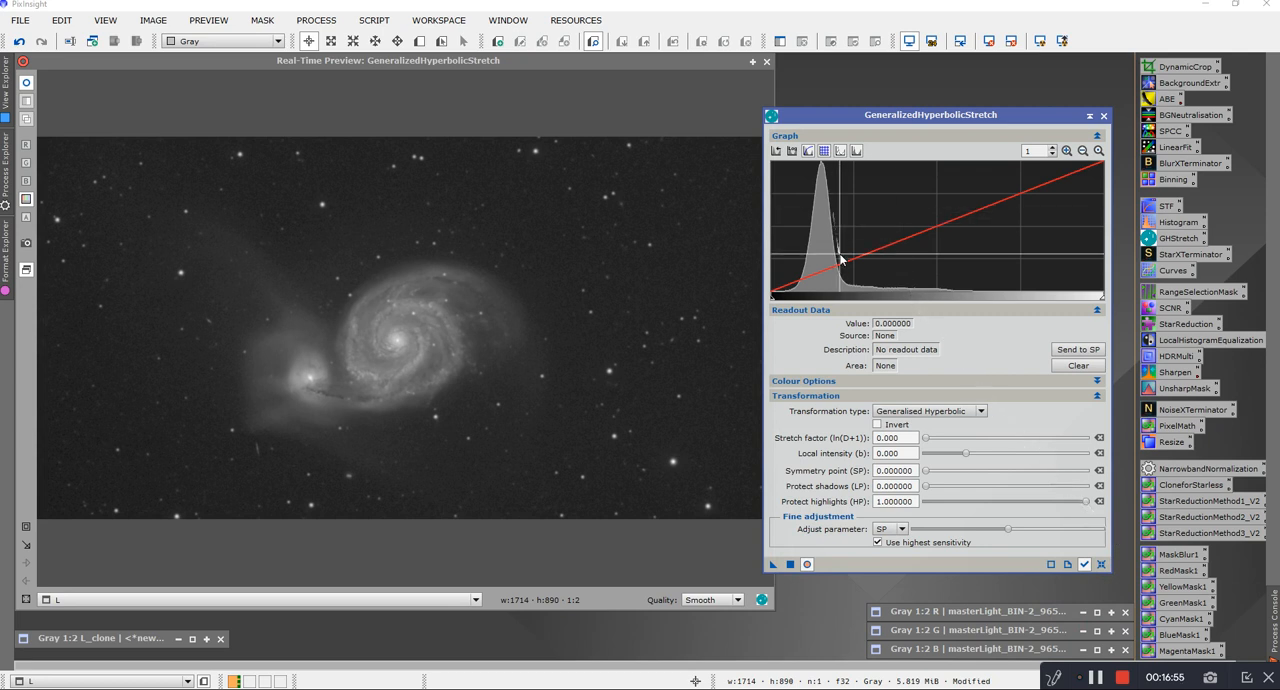
mouse_move(841, 260)
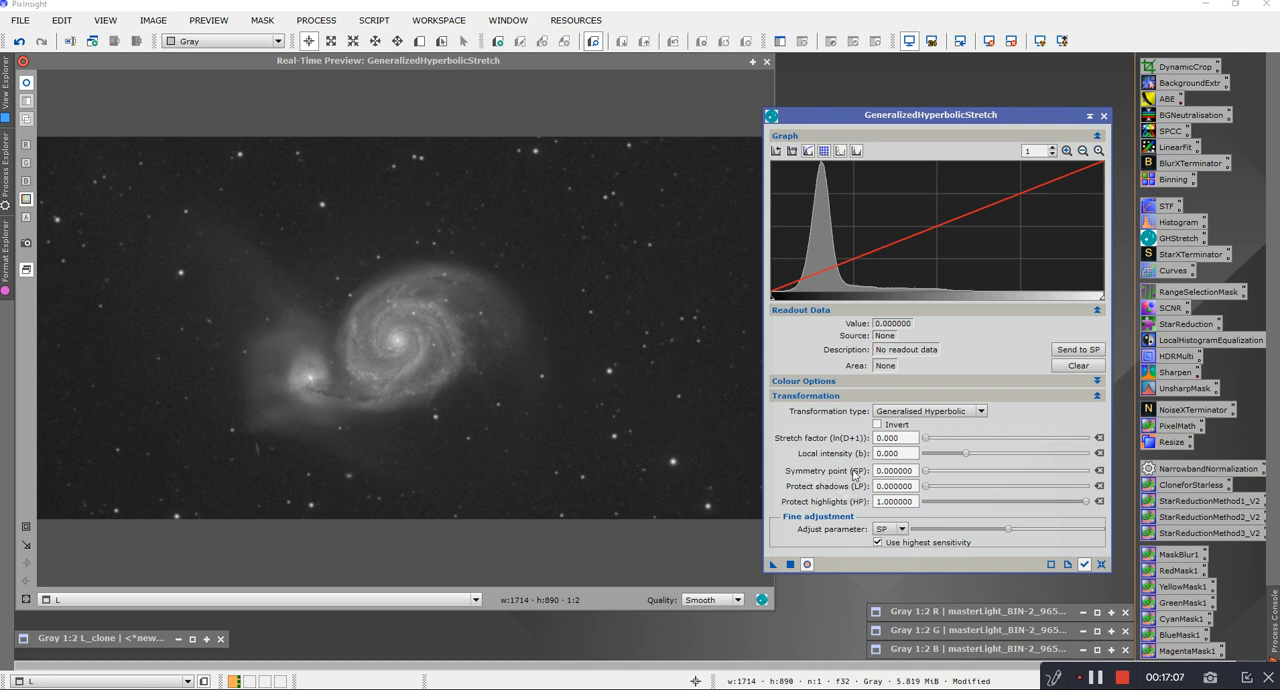
mouse_move(855, 475)
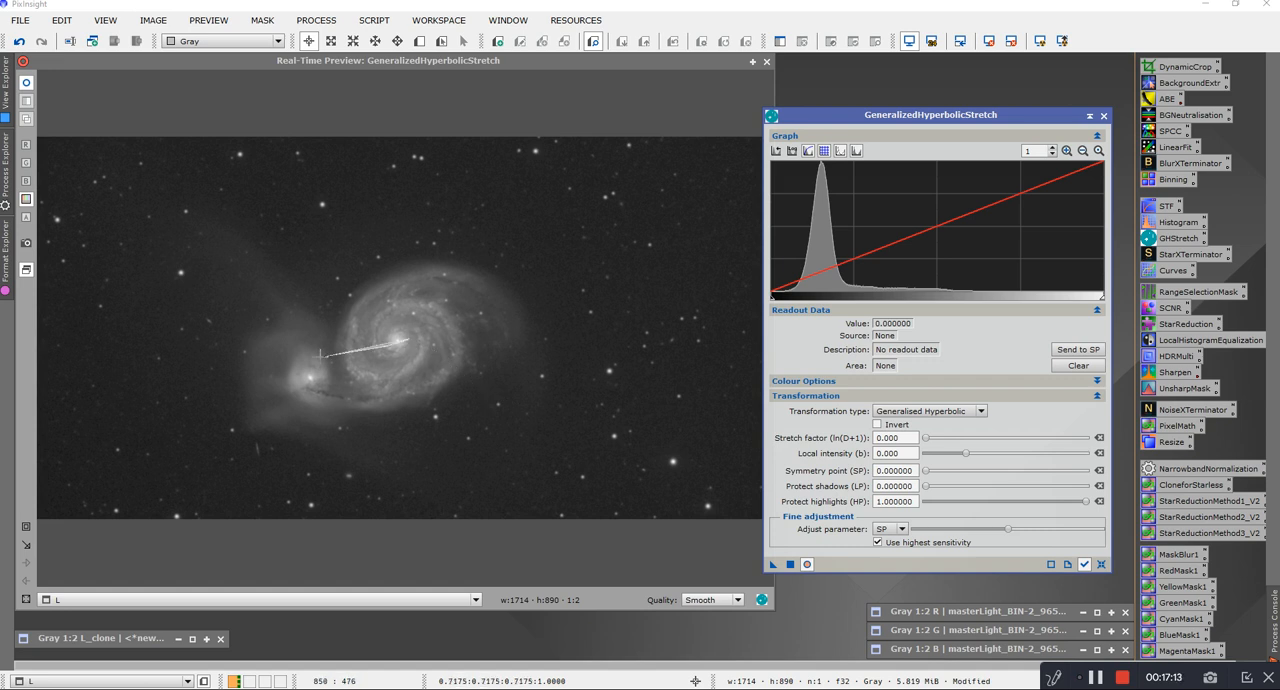
Step: Magnify the large galaxy in the preview and set the symmetry point to 0.415929, sampled from its spiral arm area
click(26, 526)
drag(303, 271, 483, 422)
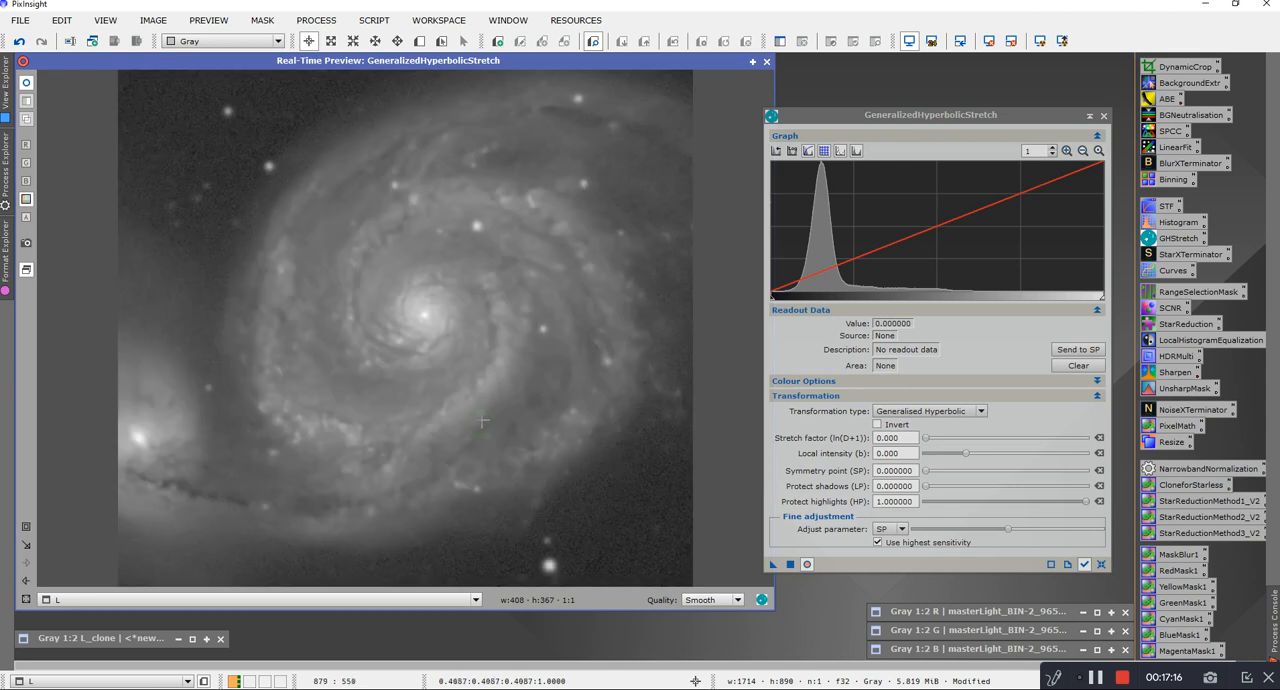
click(556, 382)
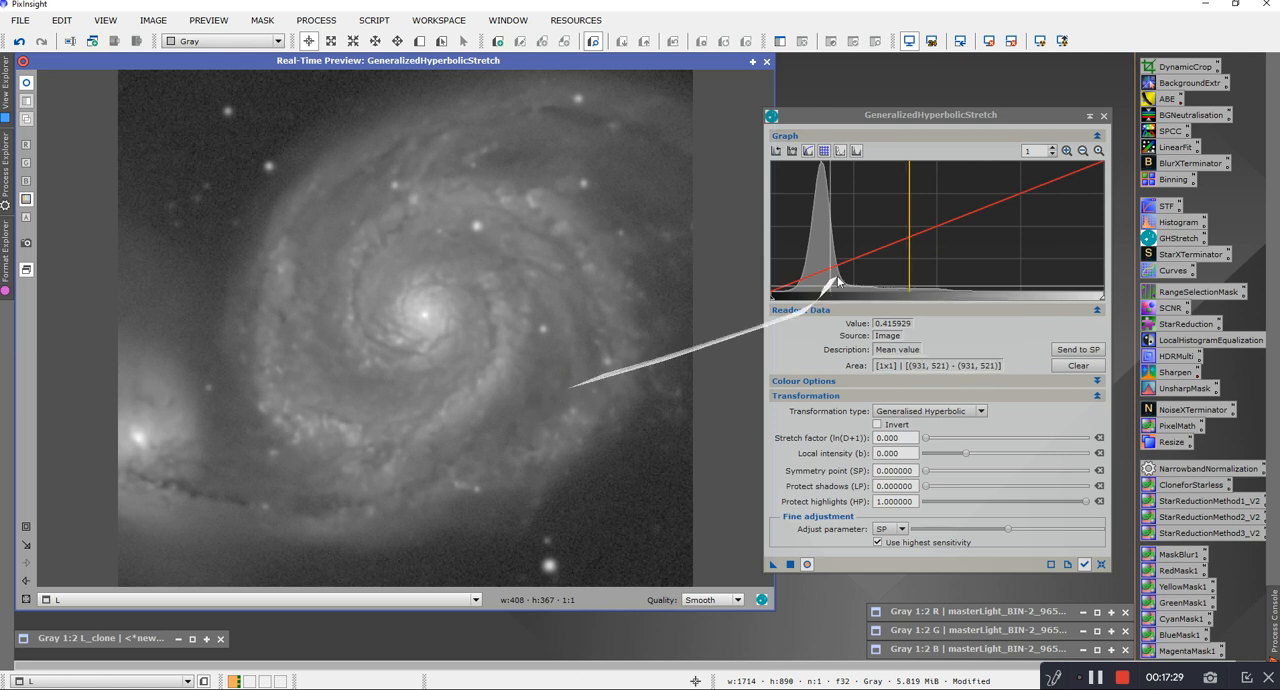
click(1093, 350)
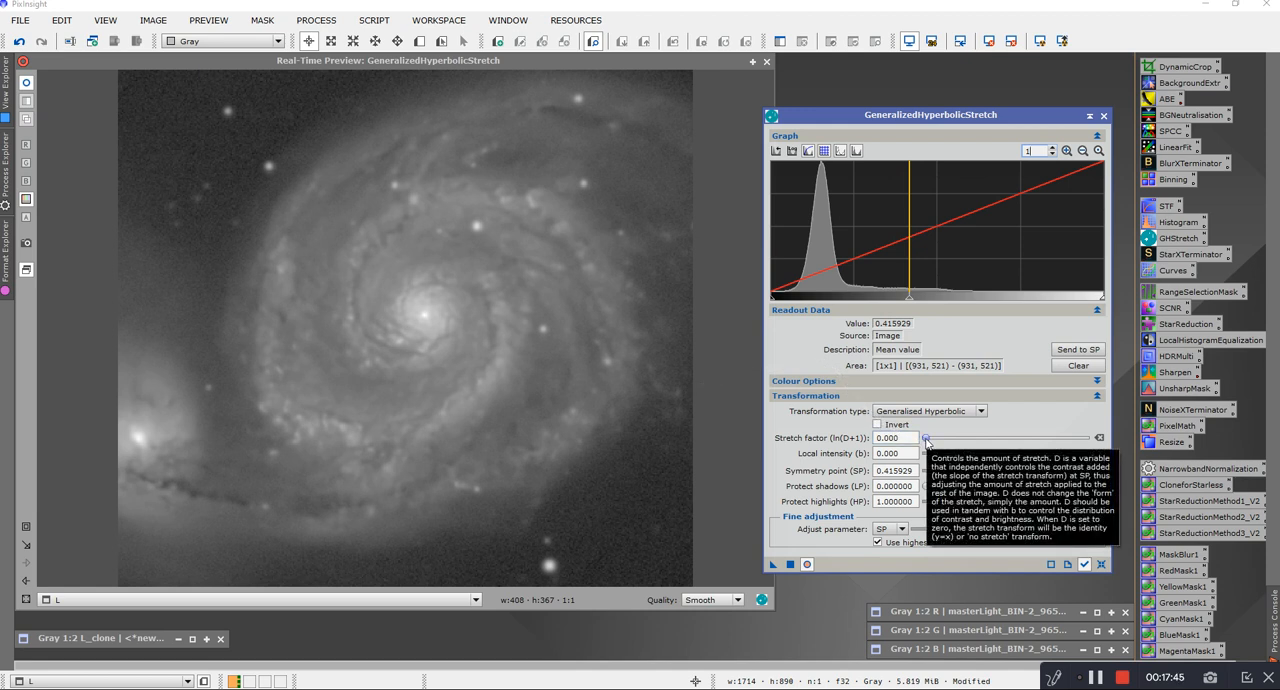
Step: Set the stretch factor to 1.180 and the local intensity to 2.290 for the spiral arm contrast
drag(927, 441, 936, 441)
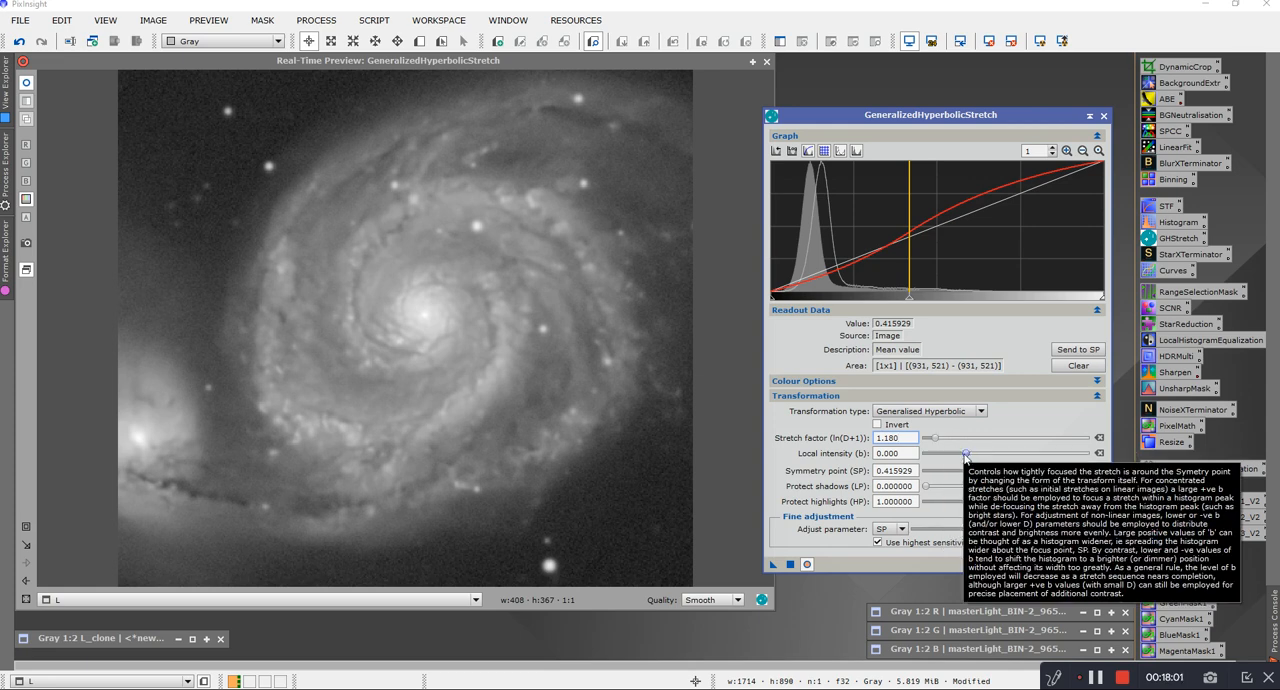
drag(965, 455, 979, 455)
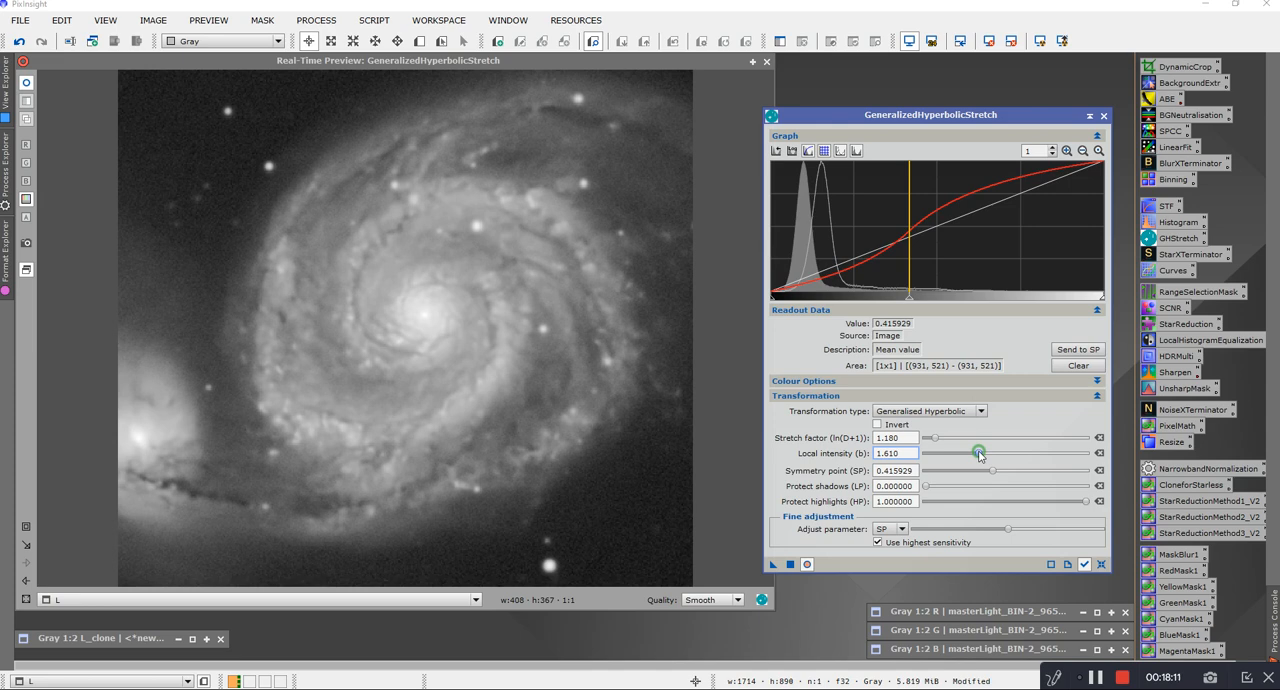
drag(979, 455, 985, 455)
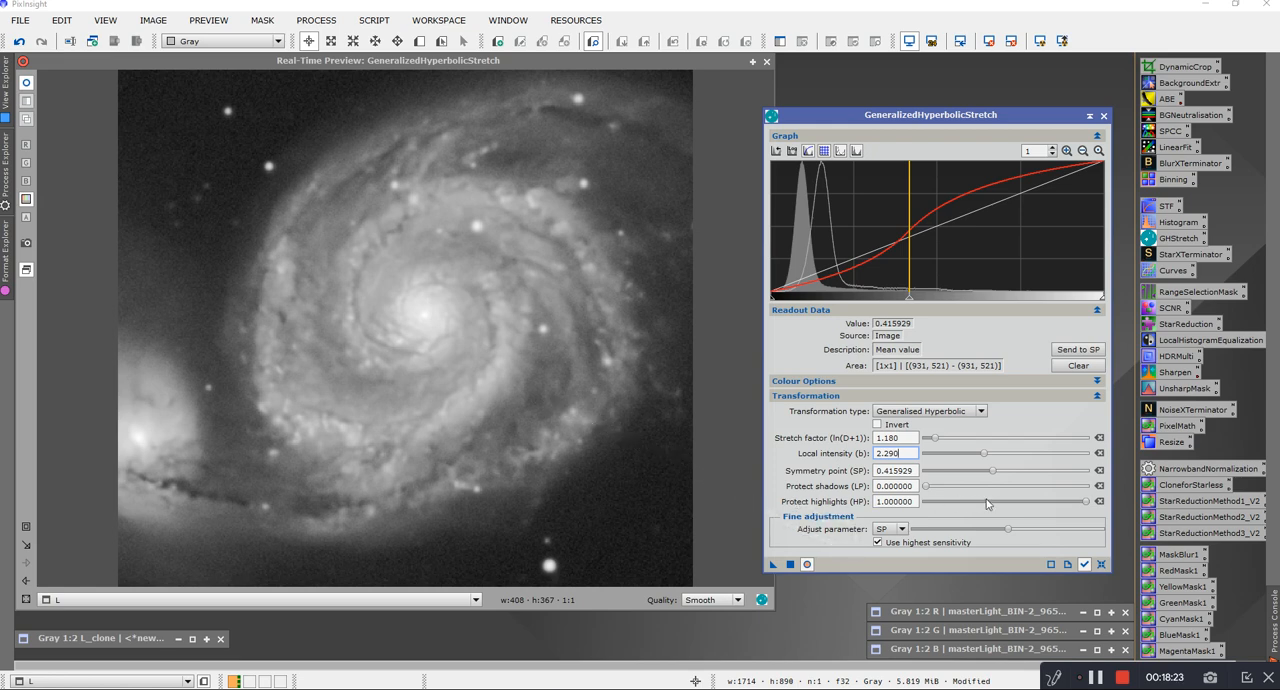
Step: Protect the highlights at 0.680000 and the shadows at 0.140000
click(1087, 507)
drag(1085, 505, 1003, 507)
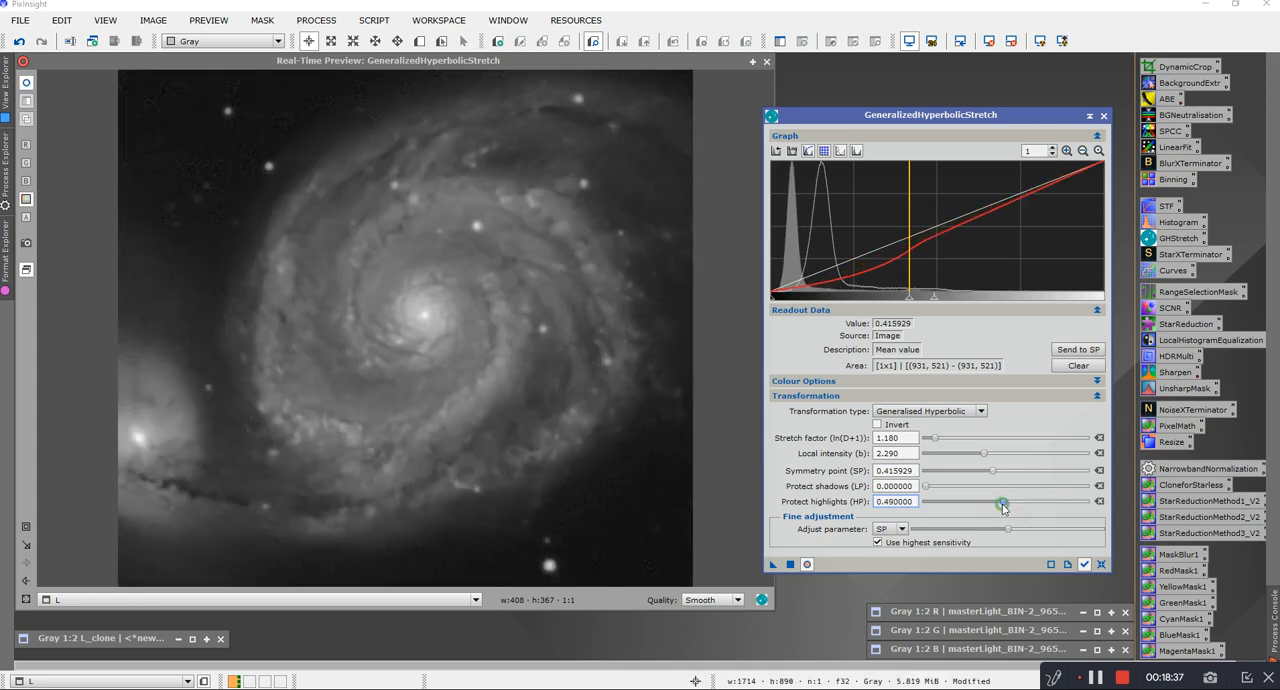
mouse_move(1003, 507)
mouse_down()
mouse_move(989, 507)
mouse_move(1035, 508)
mouse_up()
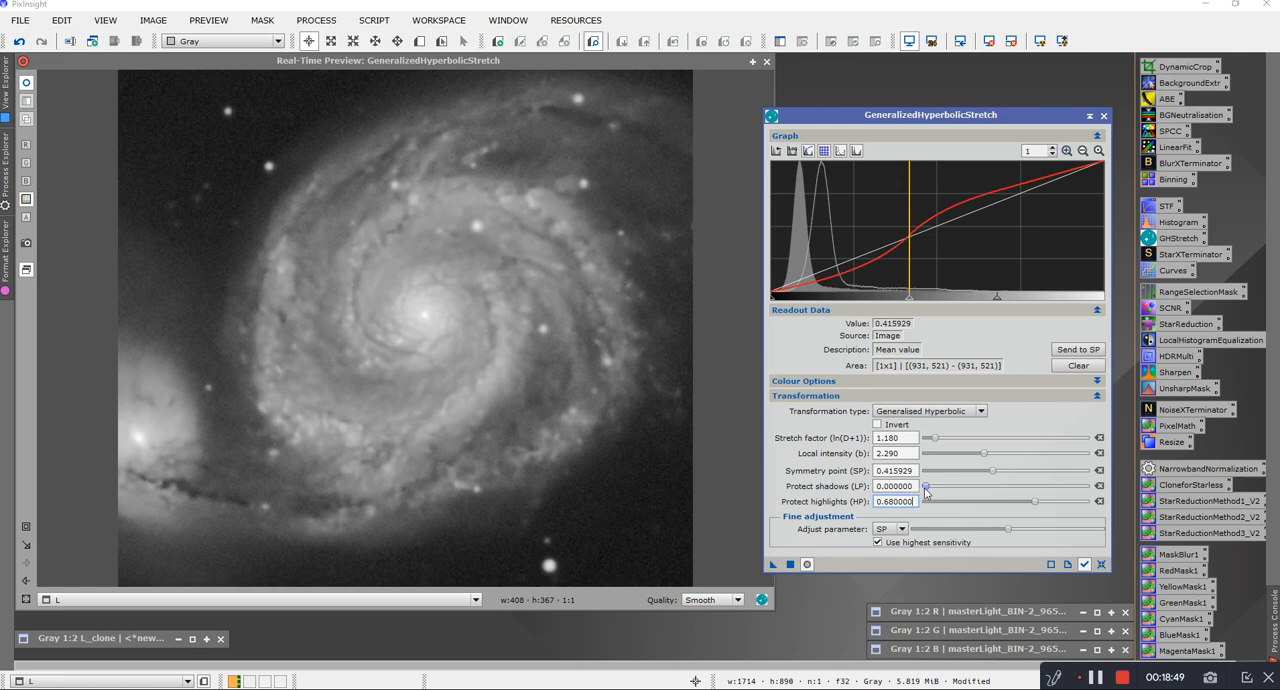
mouse_move(925, 490)
mouse_down()
mouse_move(961, 490)
mouse_move(948, 493)
mouse_up()
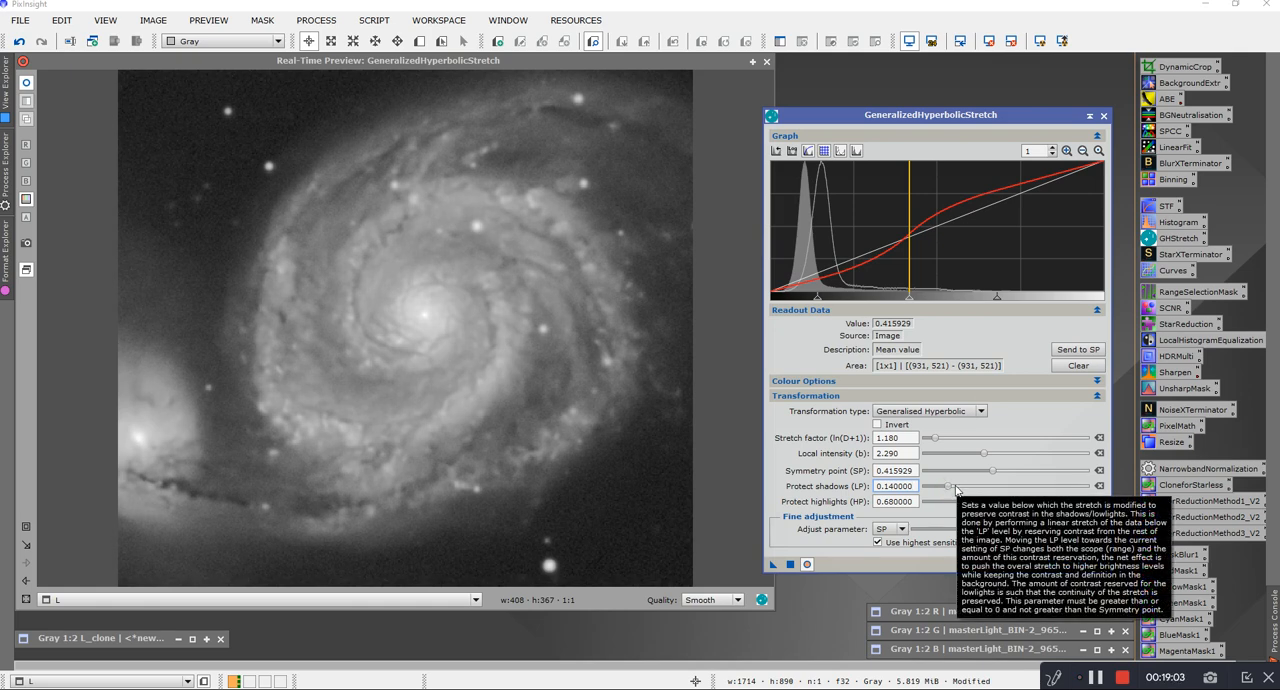
Step: Apply the spiral arm contrast stretch to L and restore the default parameters
click(790, 564)
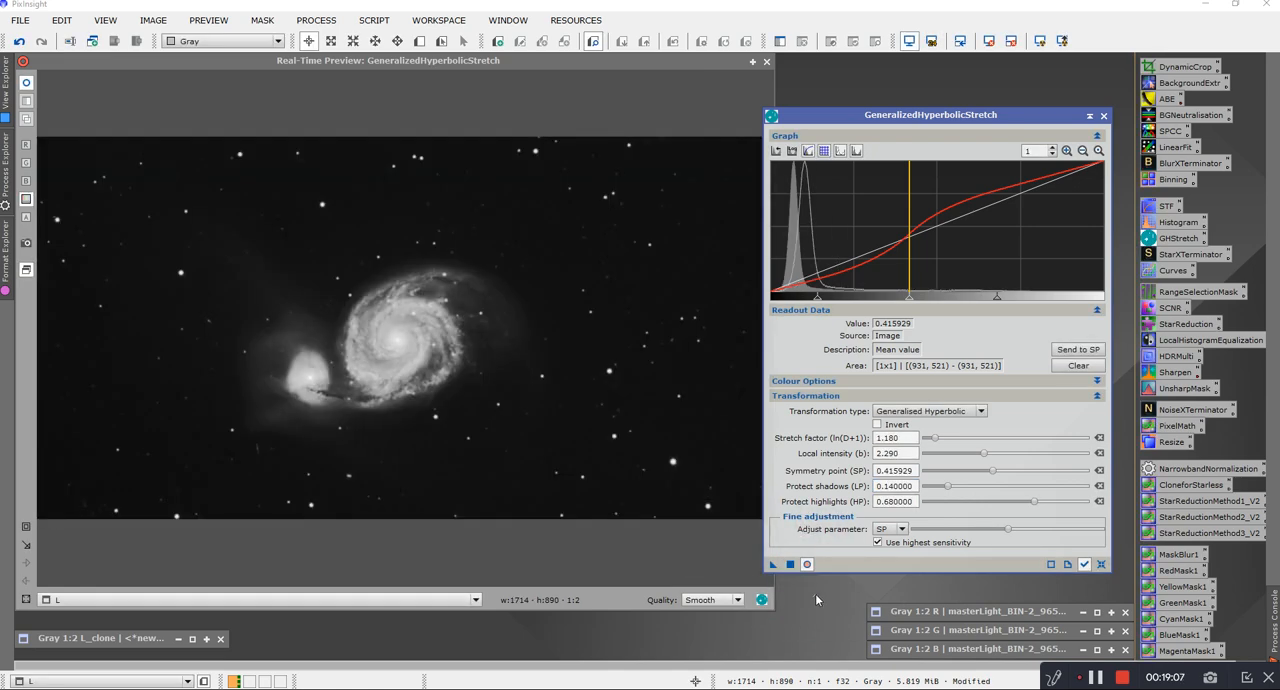
click(1101, 564)
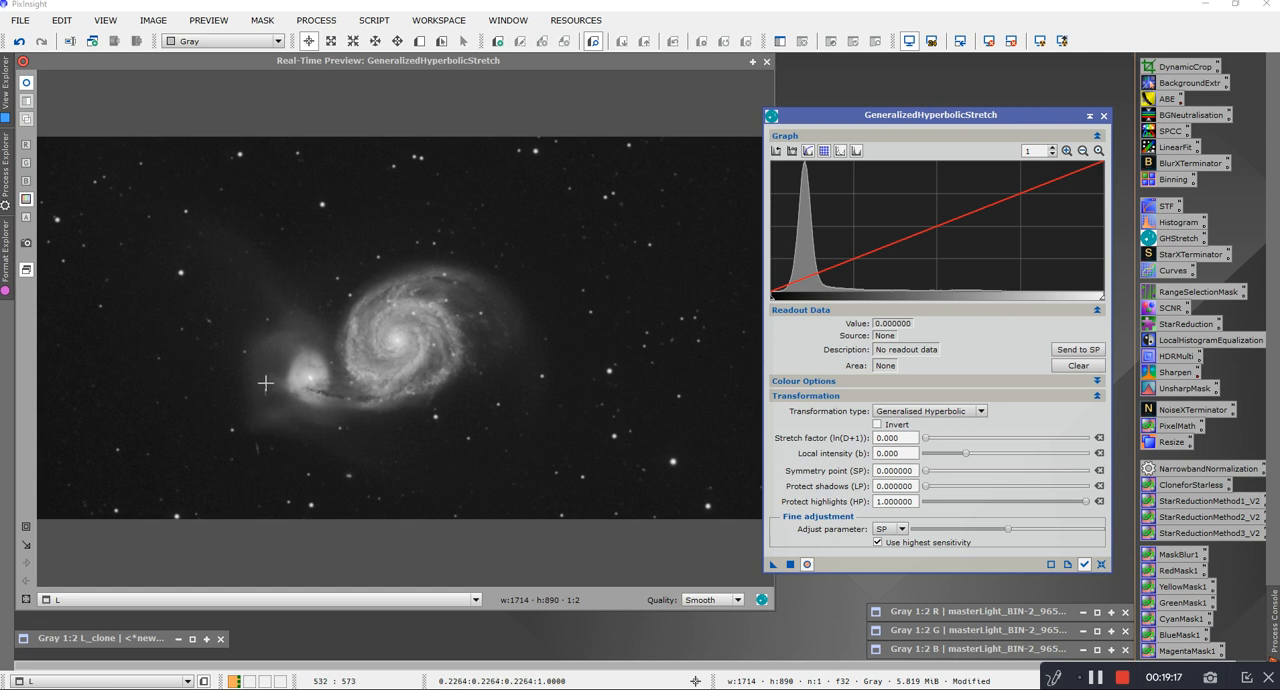
Step: Sample the faint halo above the companion galaxy as symmetry point 0.225734 and set the stretch factor to 0.760
click(291, 321)
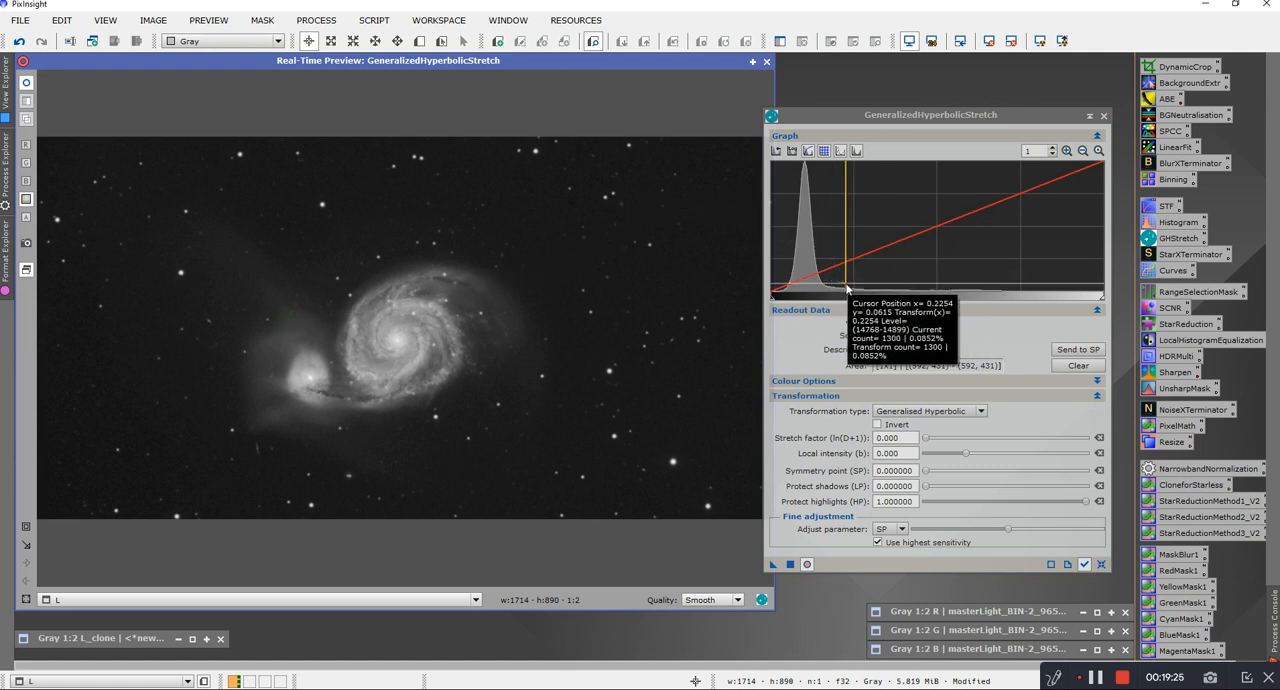
click(1085, 350)
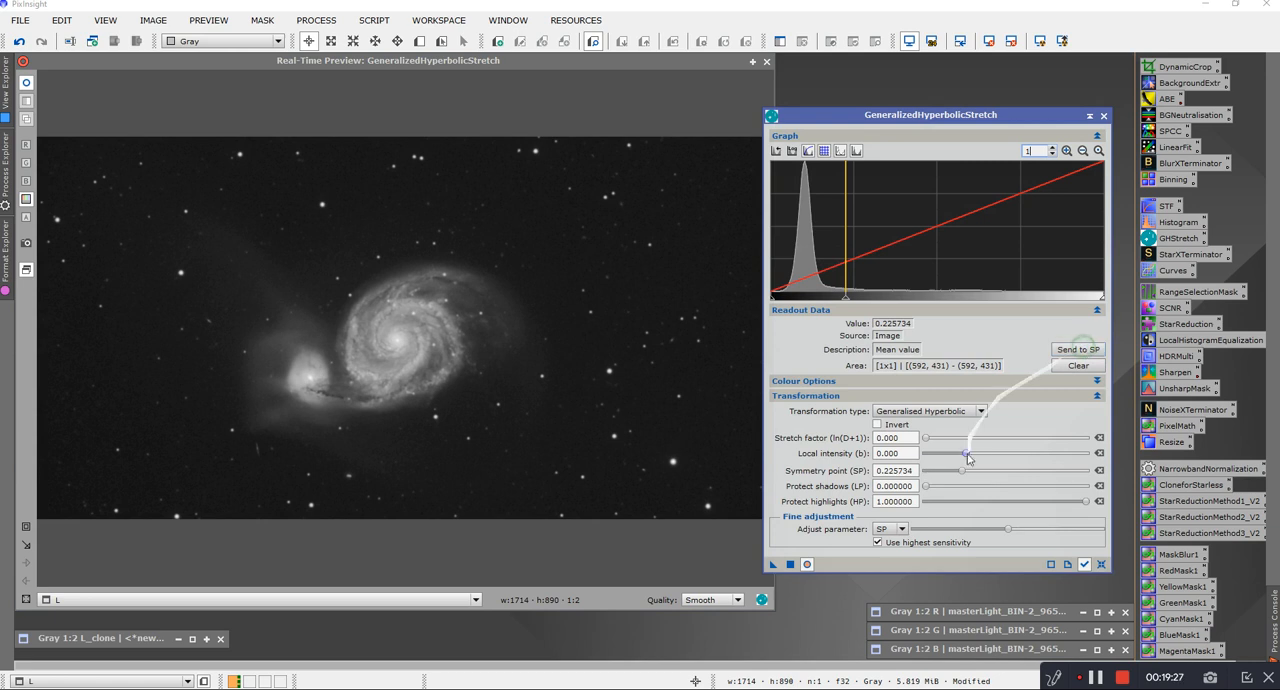
click(925, 441)
drag(925, 441, 923, 442)
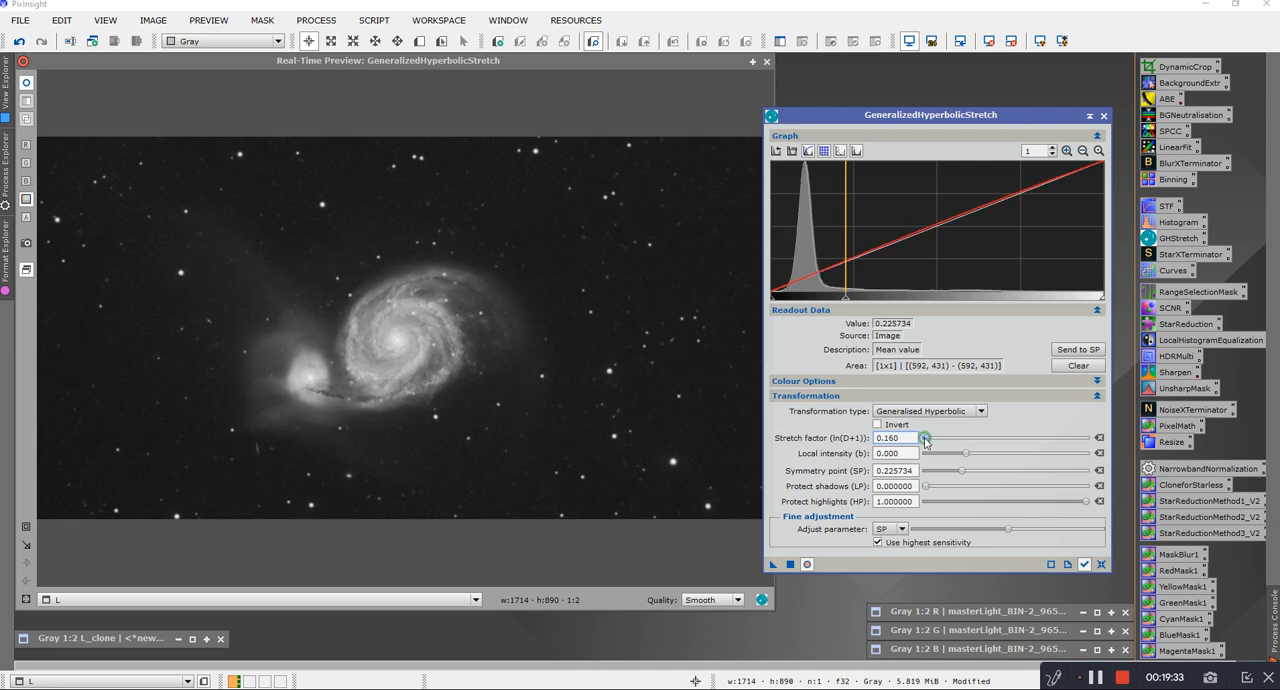
drag(925, 441, 930, 440)
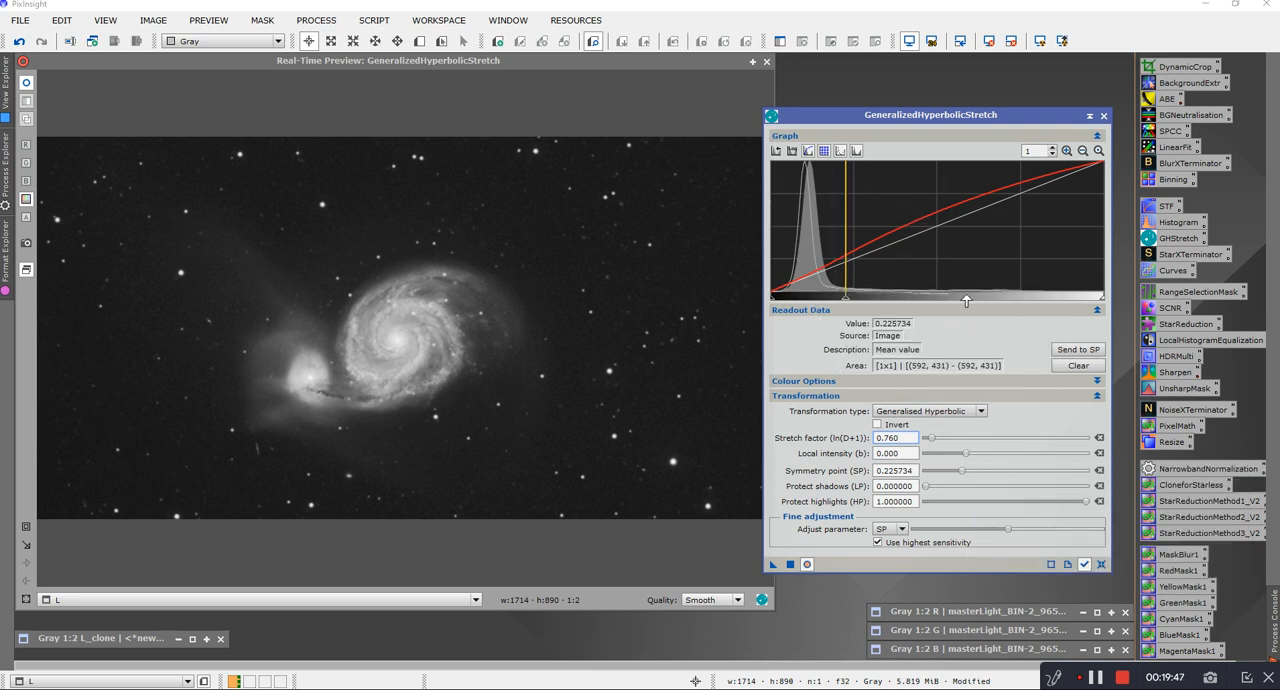
Step: Set the local intensity to 3.630 and the highlight protection to 0.510000 for the faint halo stretch
drag(965, 454, 994, 460)
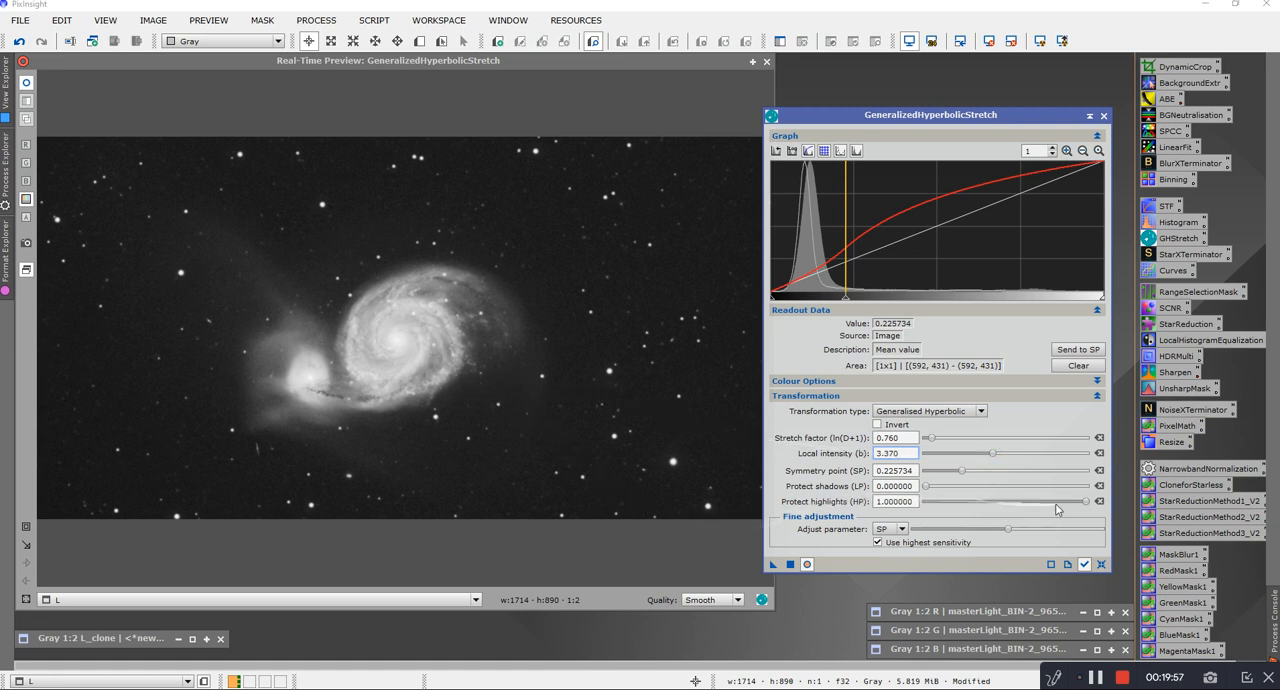
click(1087, 502)
drag(1087, 503, 993, 519)
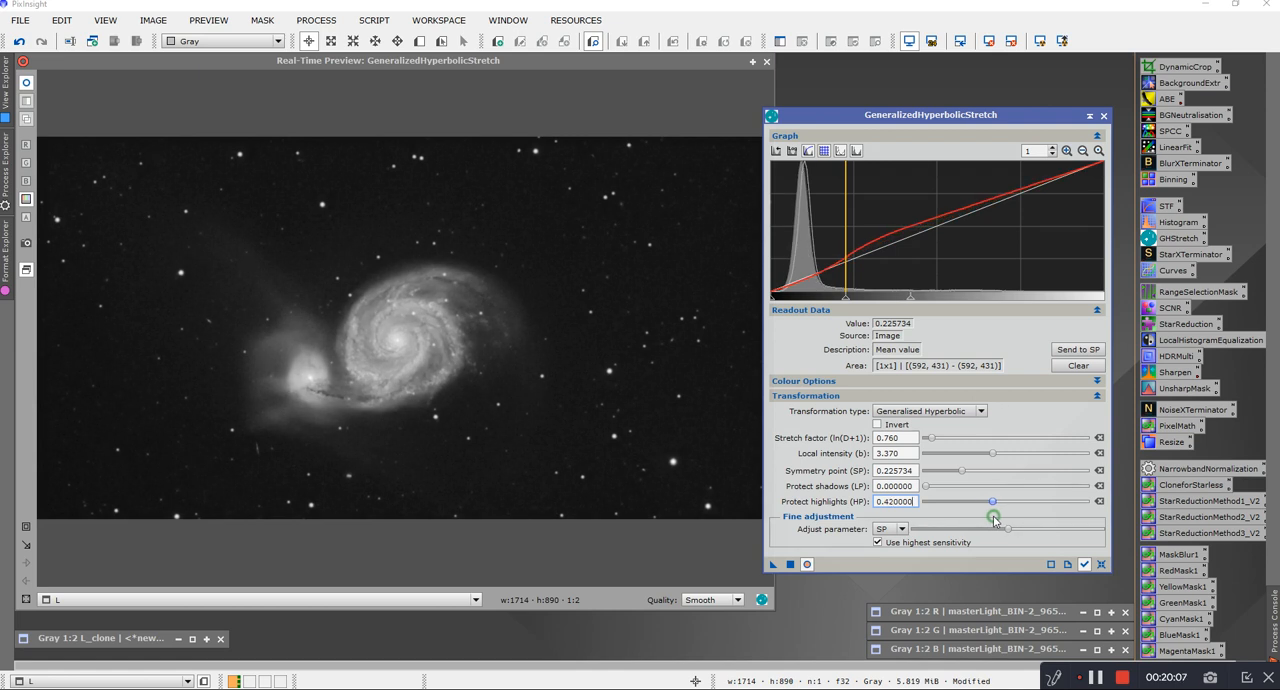
drag(995, 519, 1012, 519)
drag(1013, 519, 1012, 519)
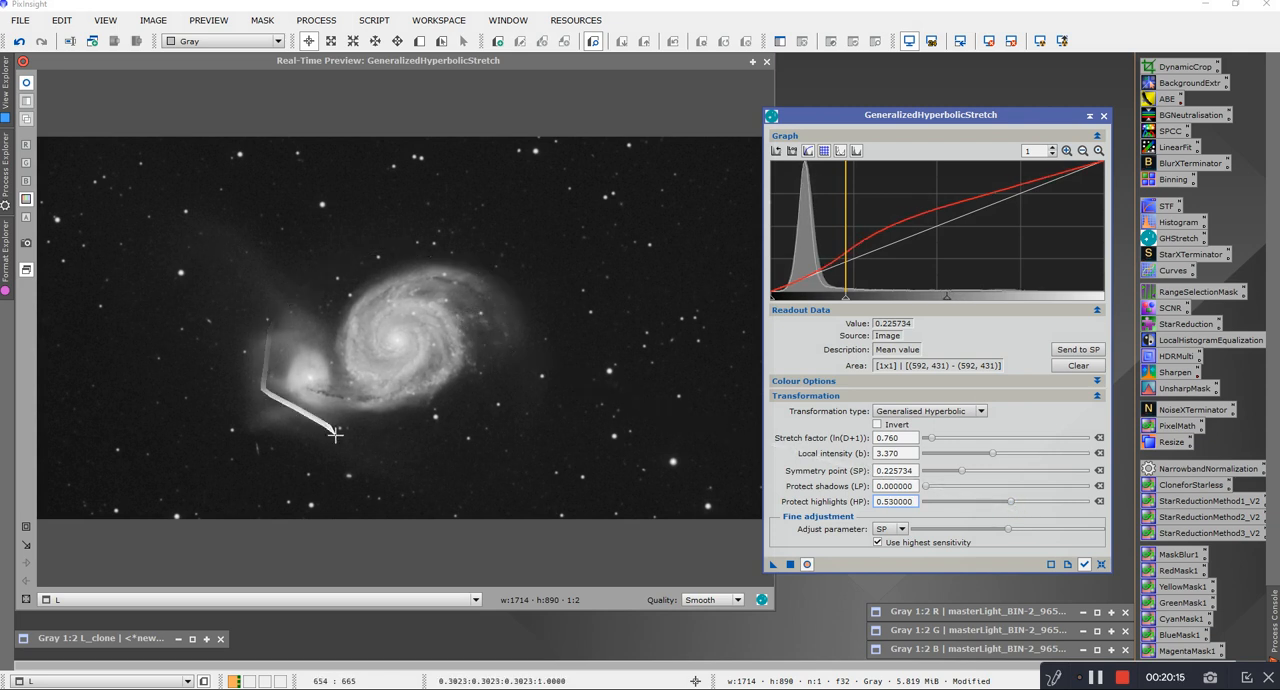
drag(1013, 506, 1022, 506)
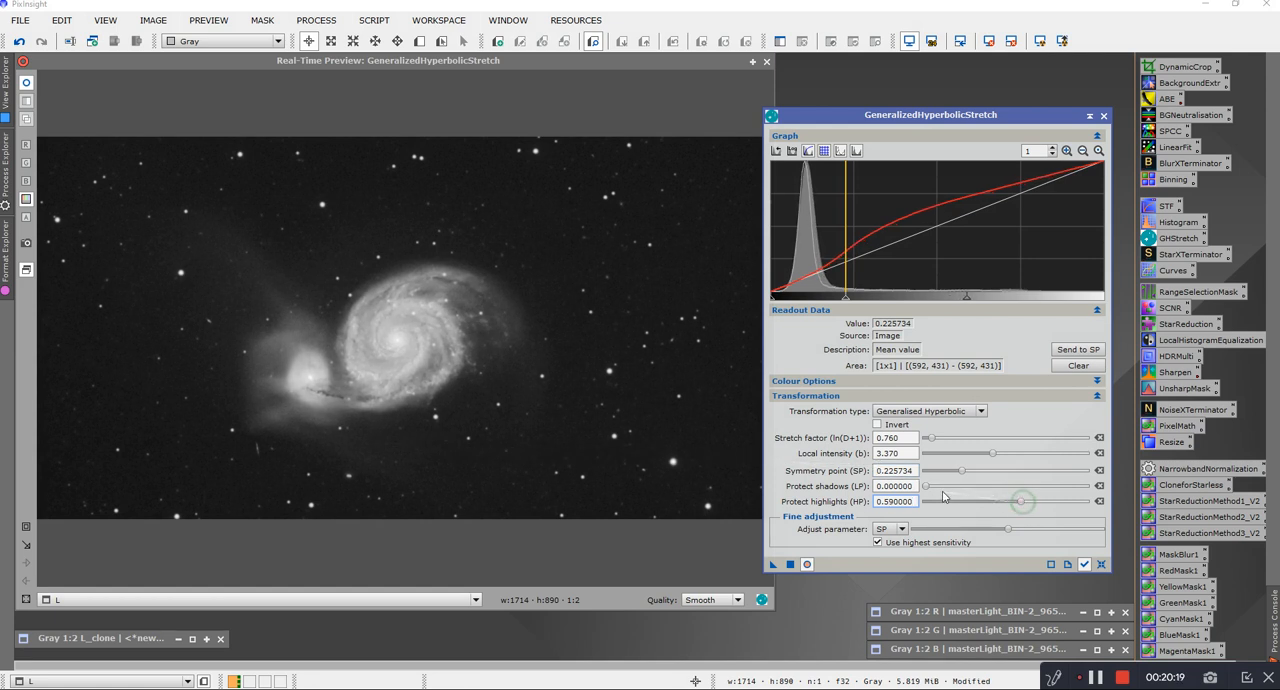
drag(993, 457, 993, 456)
mouse_move(1018, 502)
mouse_down()
mouse_move(1048, 508)
mouse_move(1007, 505)
mouse_up()
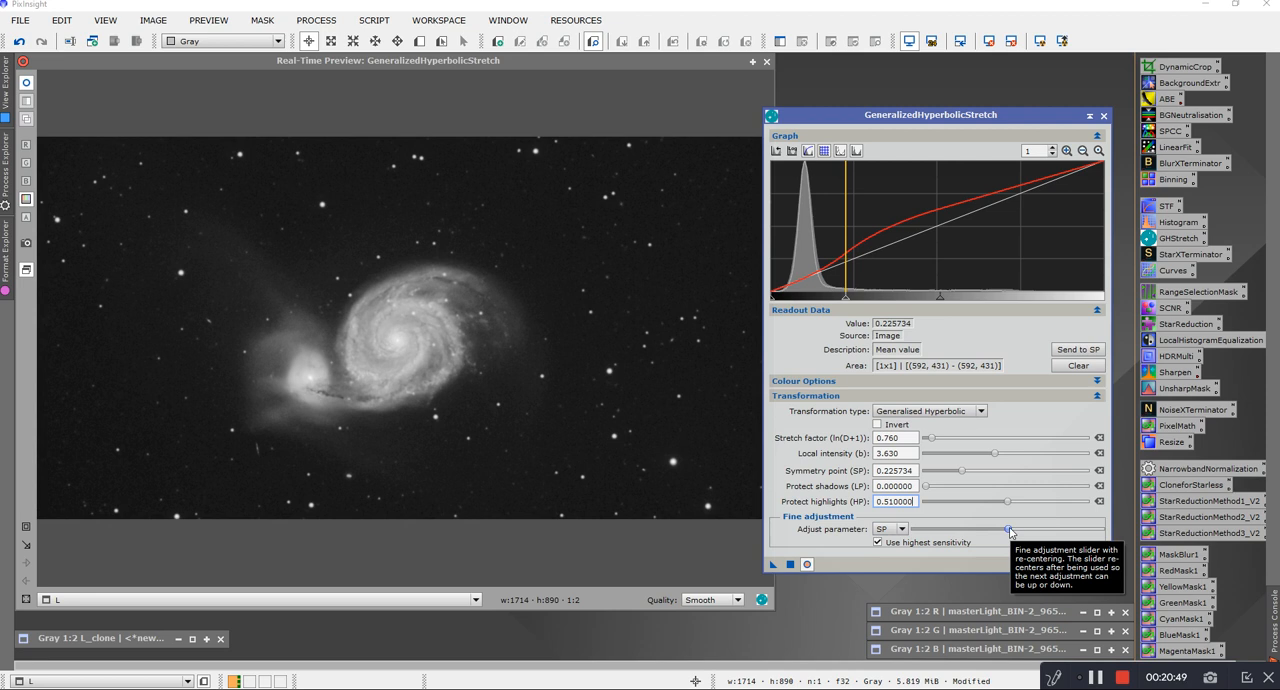
Step: Fine-tune the symmetry point of the halo stretch to 0.219316
mouse_move(1010, 531)
mouse_down()
mouse_move(1057, 530)
mouse_move(948, 529)
mouse_move(1040, 530)
mouse_move(962, 531)
mouse_move(1018, 530)
mouse_up()
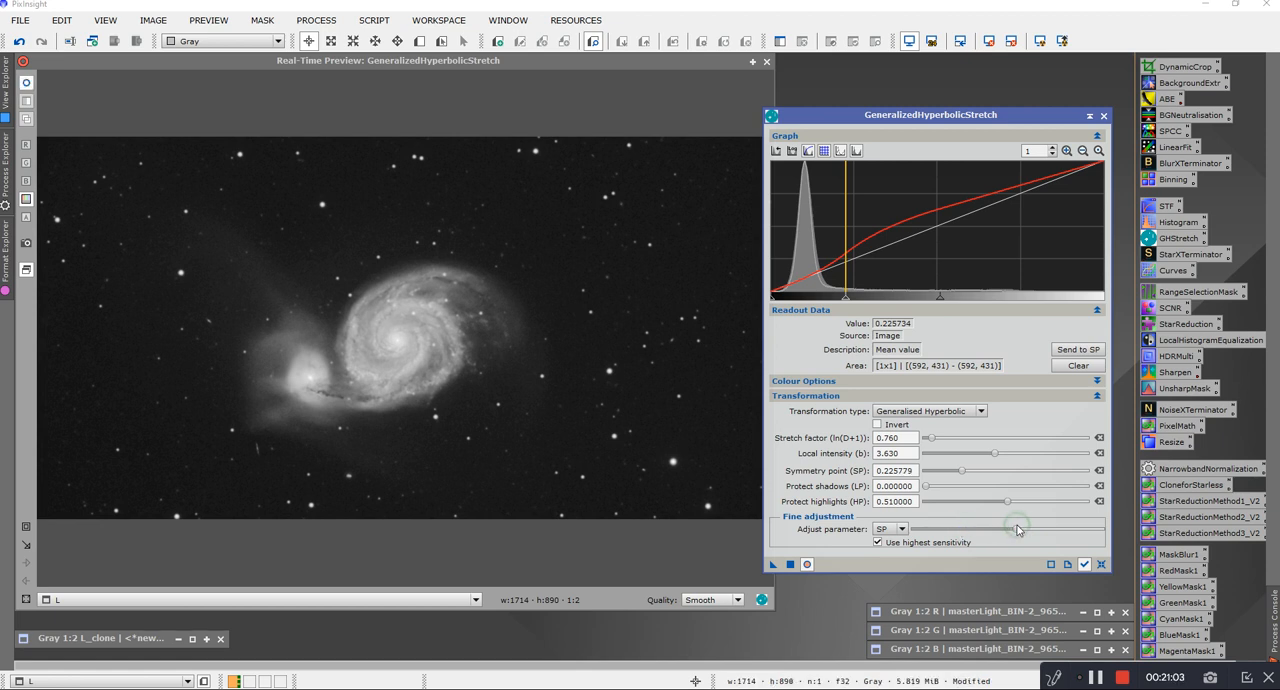
drag(1017, 532, 1065, 530)
drag(1065, 530, 1009, 537)
mouse_move(845, 301)
mouse_down()
mouse_move(865, 303)
mouse_move(843, 303)
mouse_up()
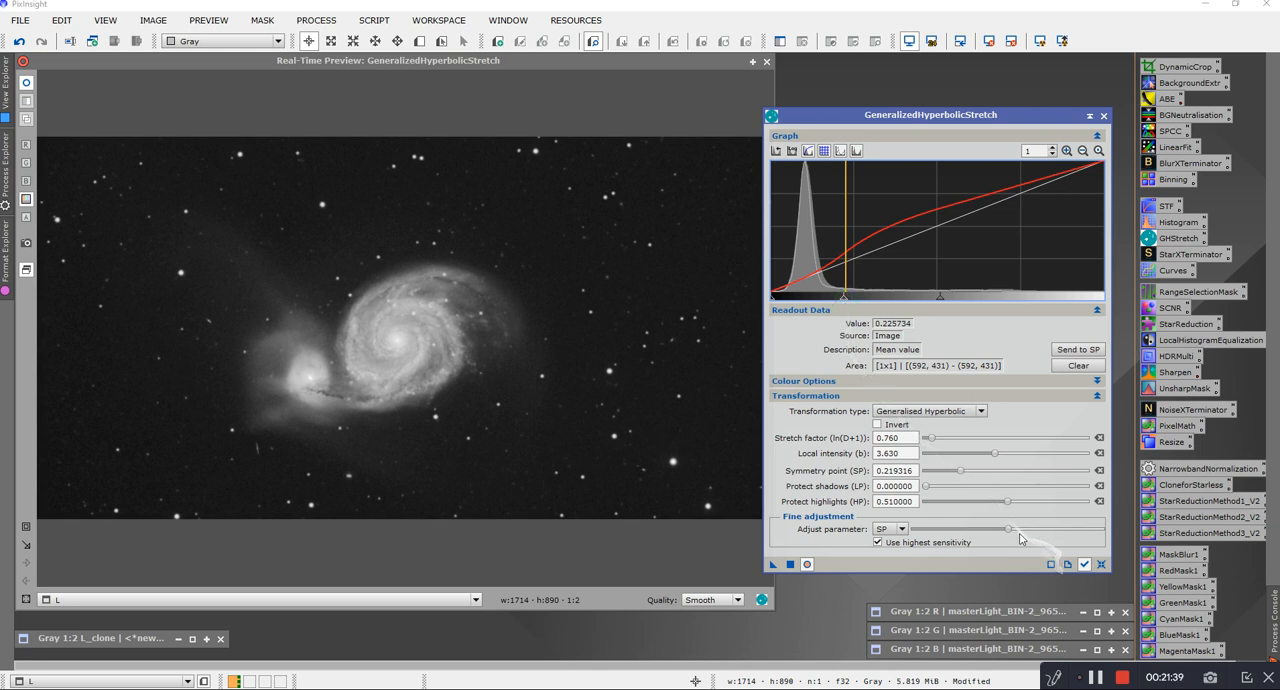
Step: Protect the highlights at 0.370000 and the shadows at 0.060000 for the halo stretch
click(1007, 502)
drag(1007, 505, 984, 503)
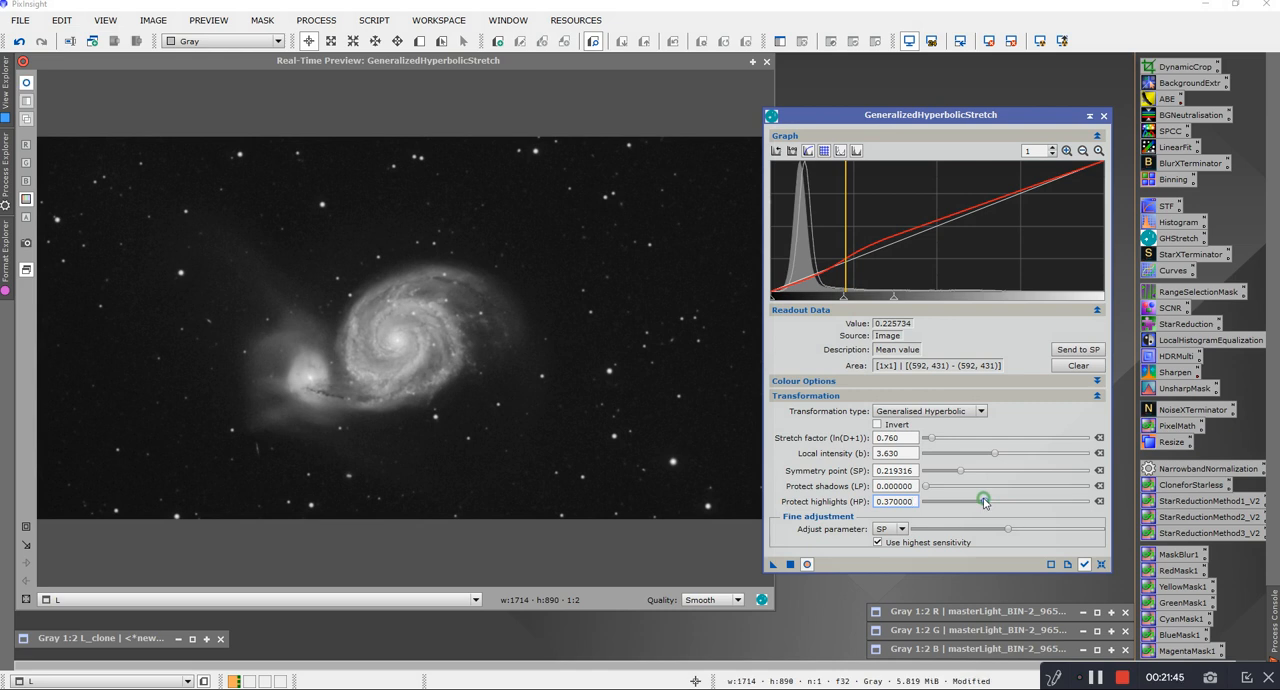
mouse_move(926, 487)
mouse_down()
mouse_move(947, 490)
mouse_move(935, 491)
mouse_up()
Step: Apply the faint halo stretch to L, restoring the default parameters and closing the real-time preview
click(790, 566)
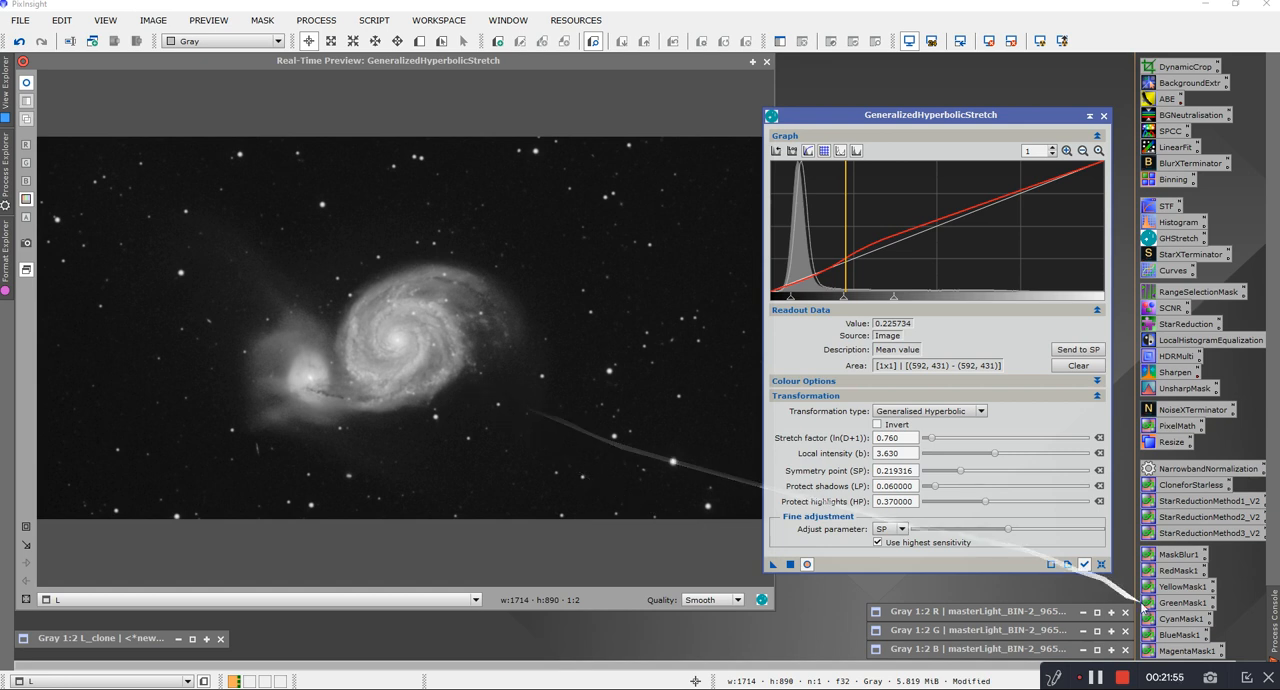
click(1101, 564)
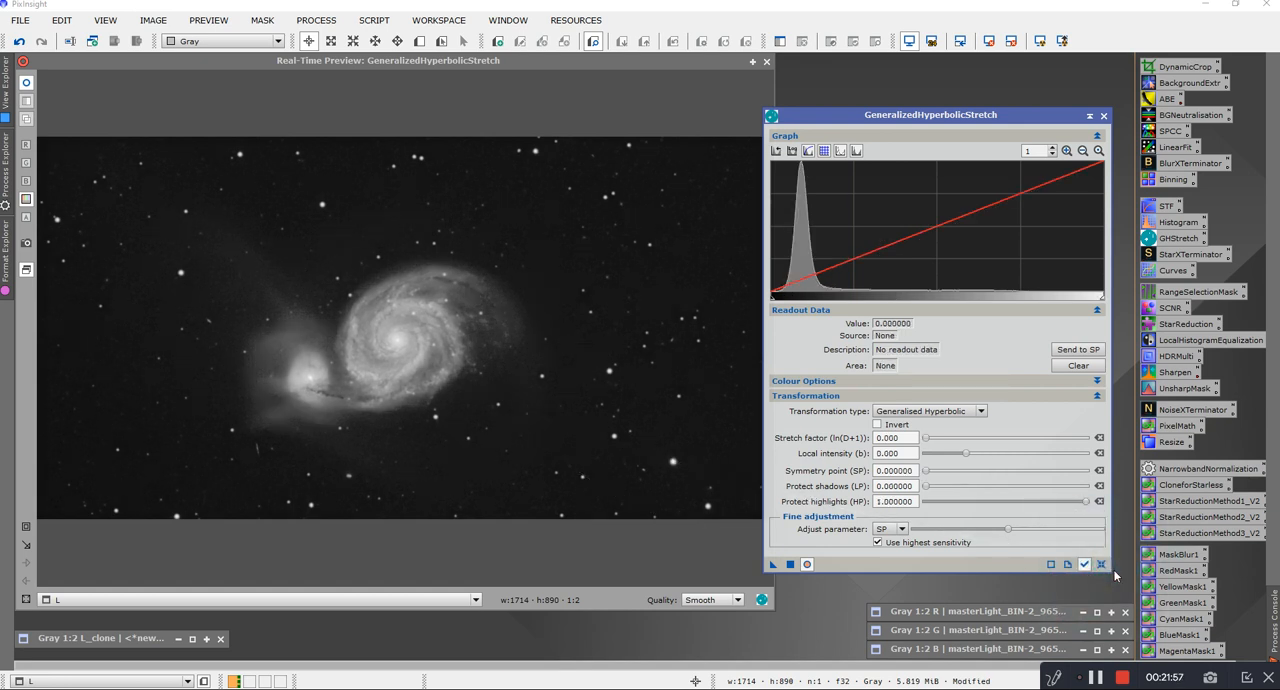
click(766, 63)
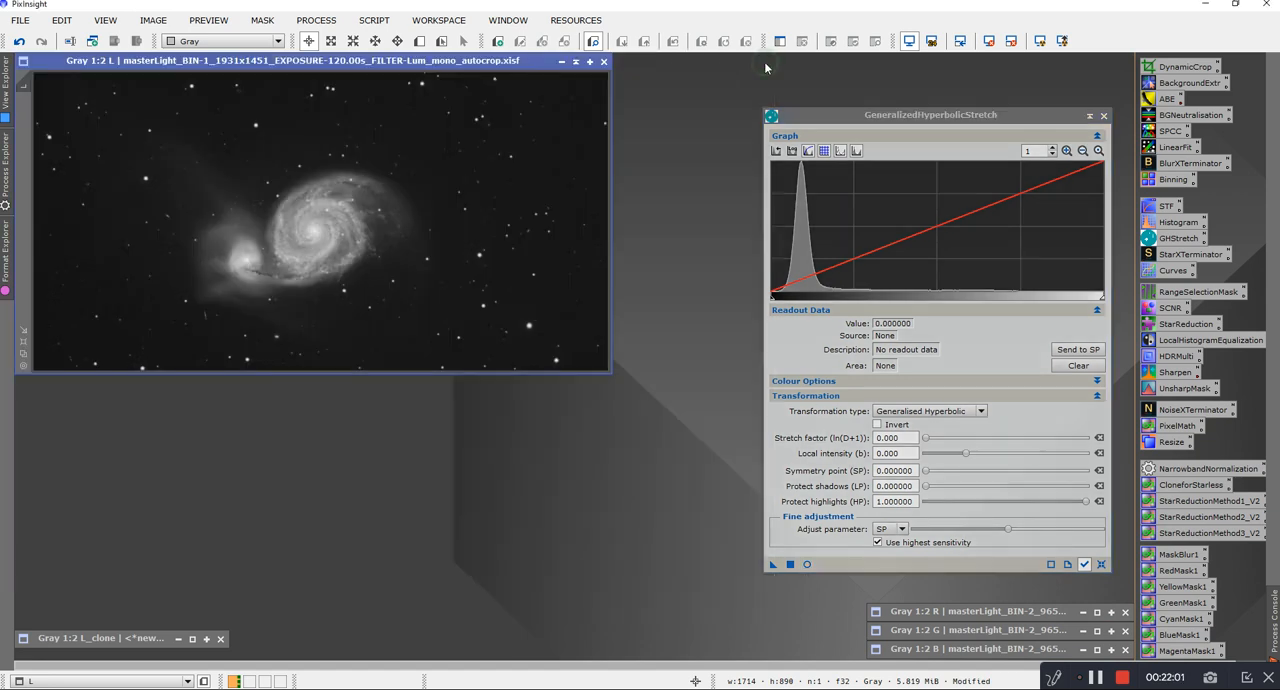
Step: Restore the L_clone image and place it directly below L for comparison, closing the GeneralizedHyperbolicStretch process
click(193, 638)
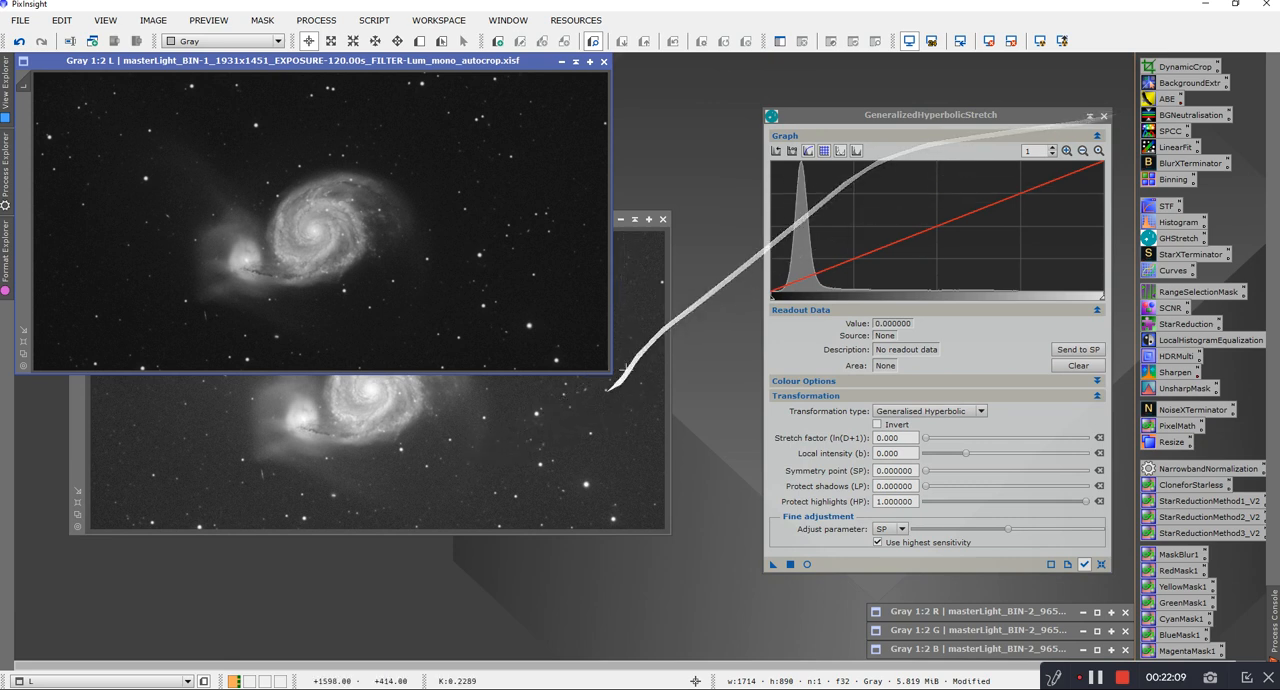
click(540, 472)
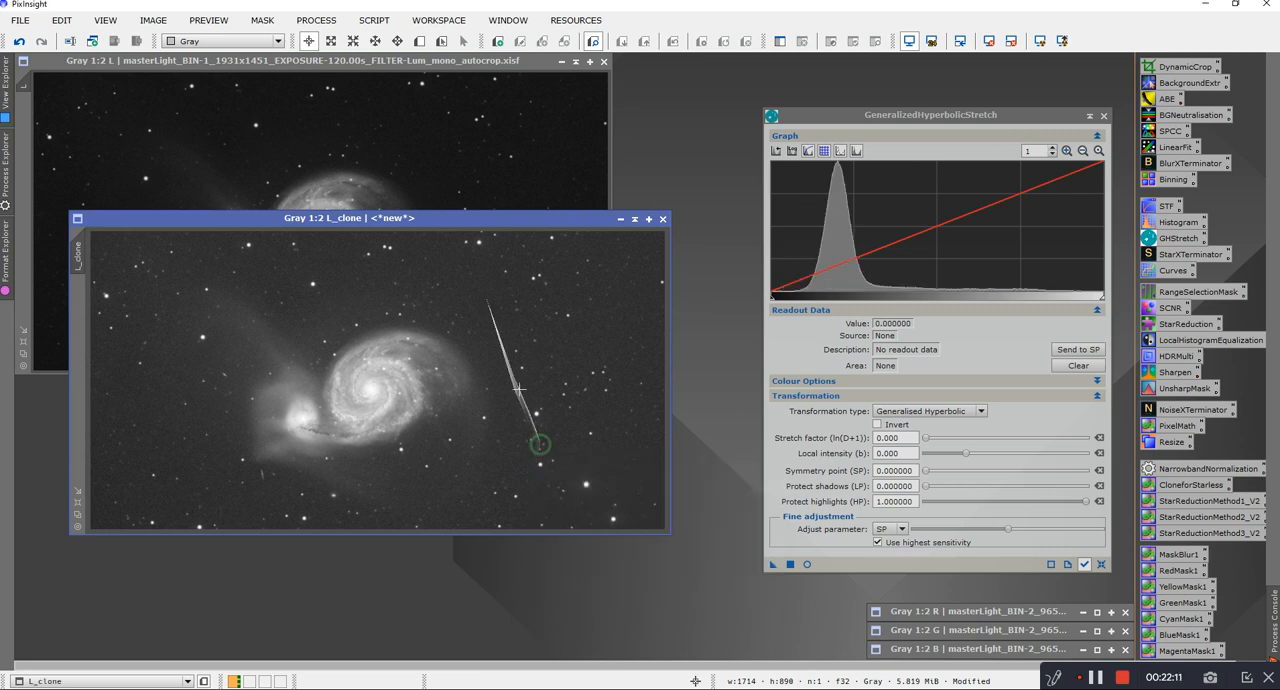
drag(471, 222, 421, 343)
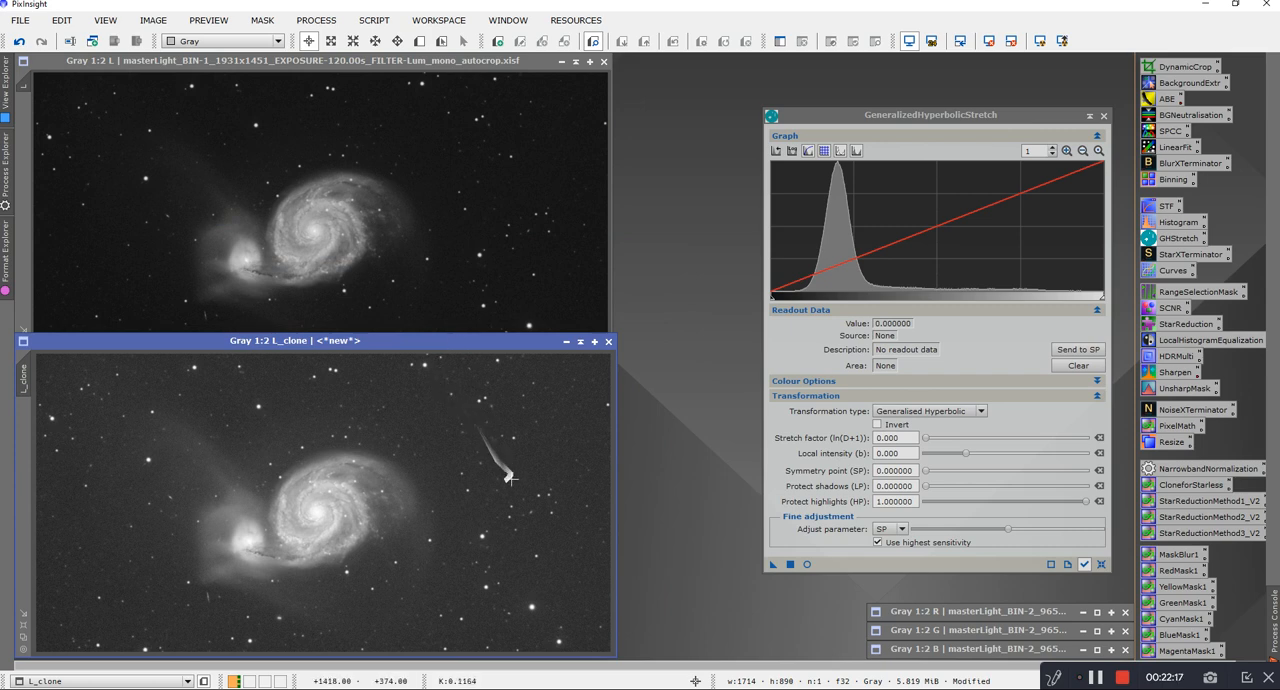
click(1103, 115)
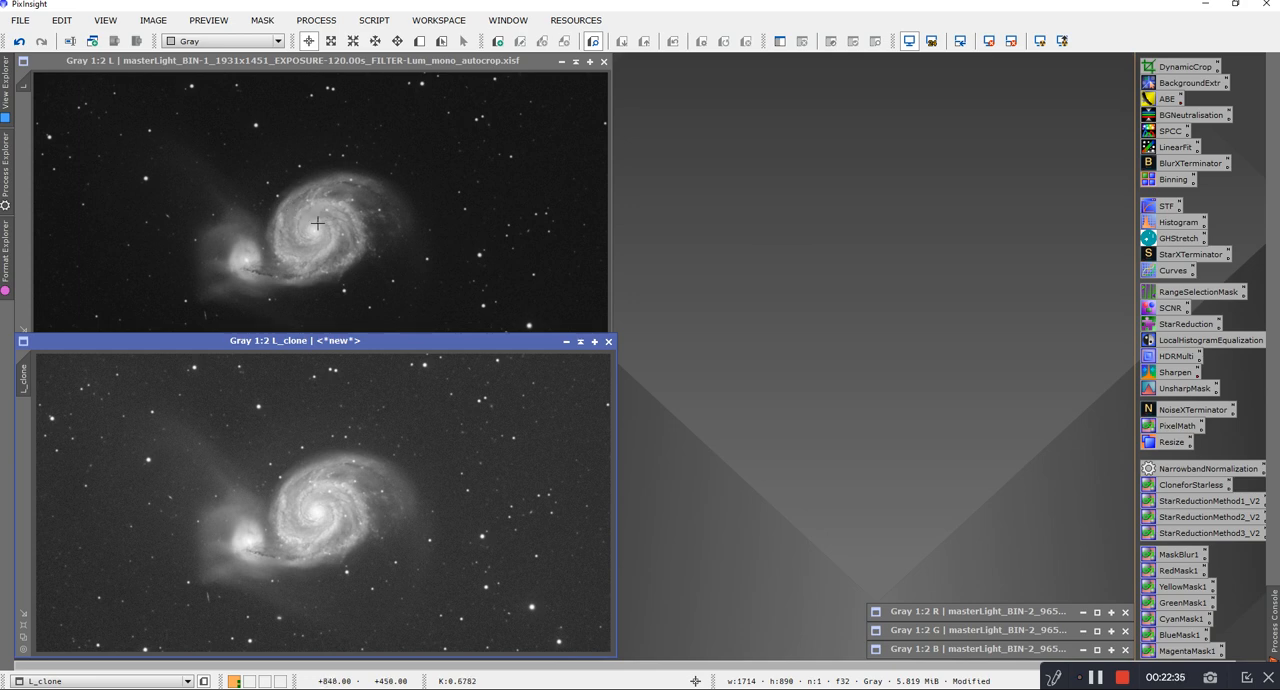
Step: Compare the core and spiral arm detail of L and L_clone at 1:1 magnification
scroll(317, 224, up, 1)
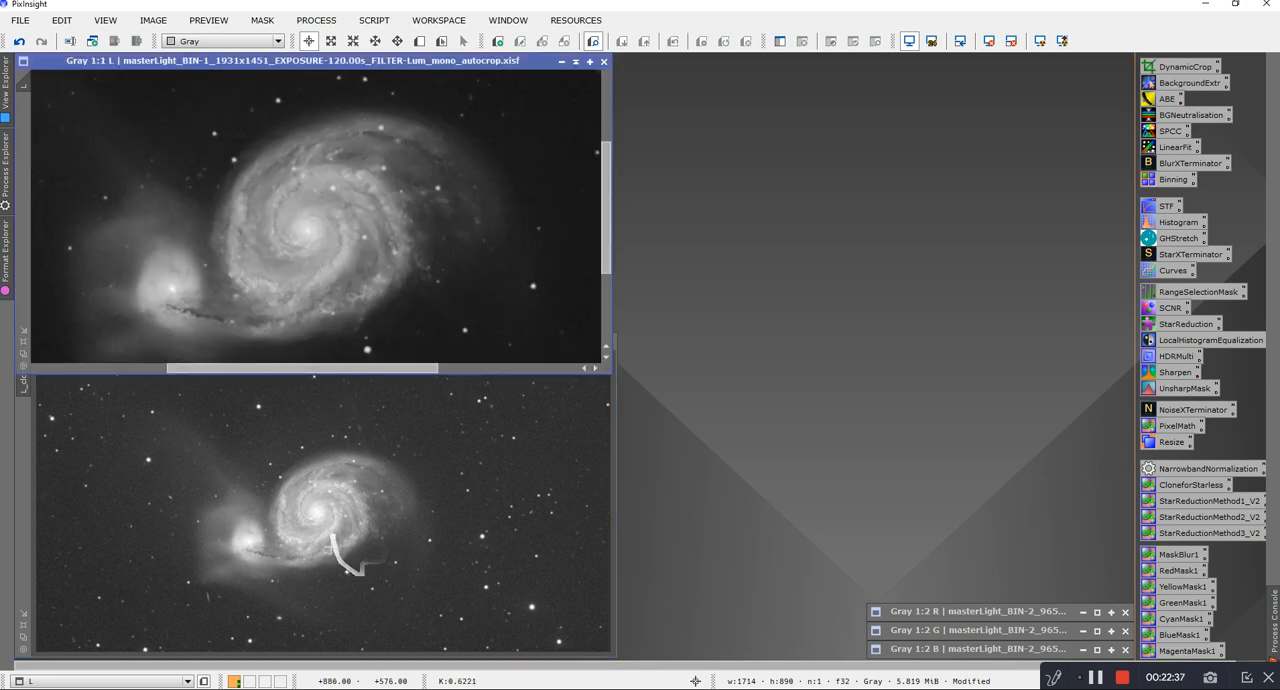
scroll(316, 520, up, 1)
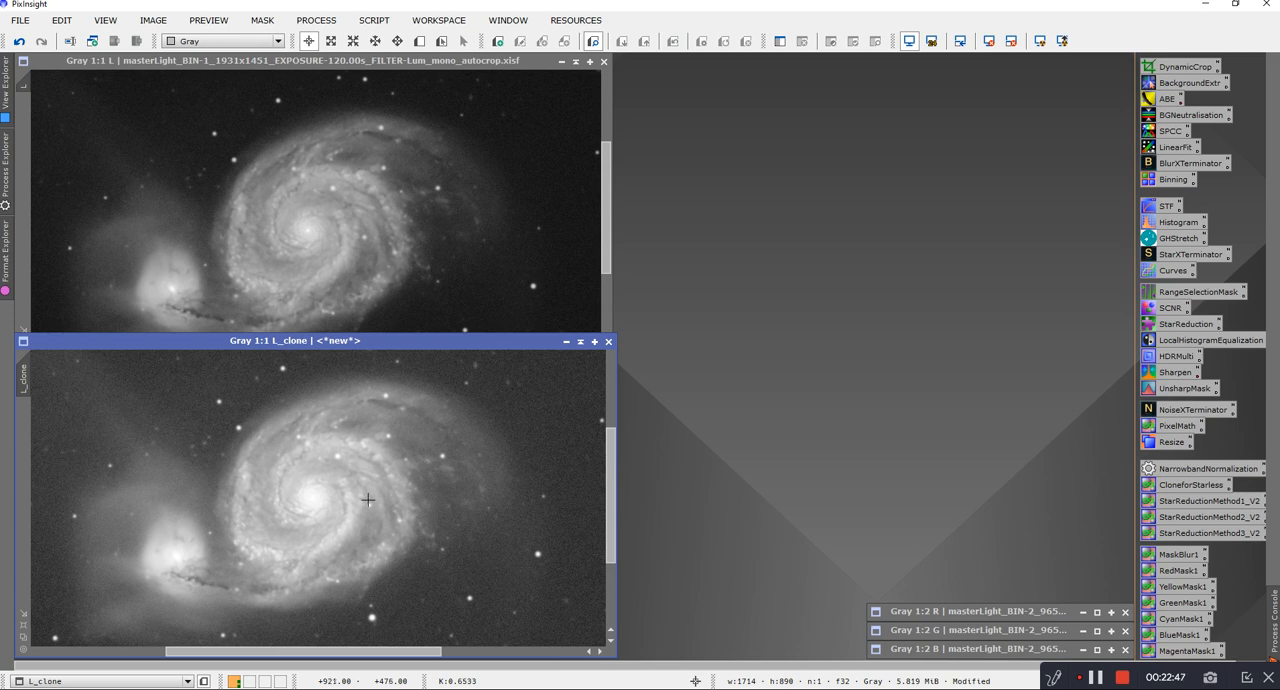
mouse_move(368, 499)
mouse_down()
mouse_move(333, 523)
mouse_move(311, 502)
mouse_move(305, 525)
mouse_move(288, 477)
mouse_up()
key(ctrl+z)
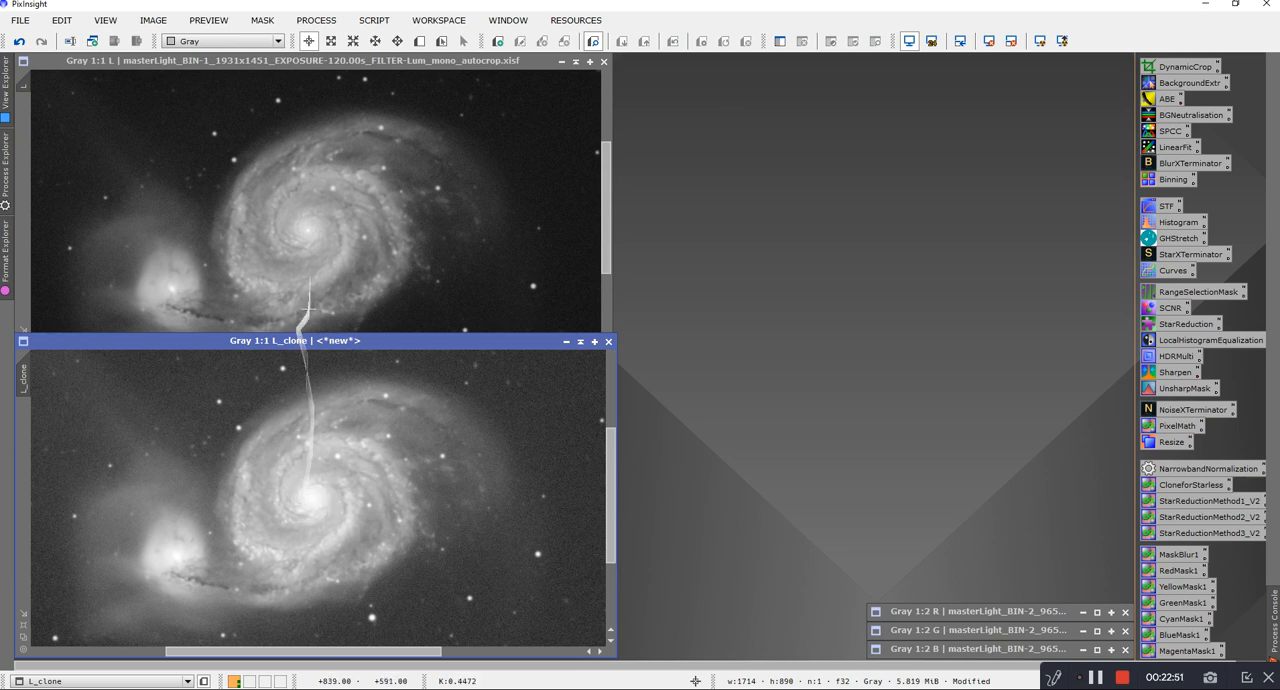